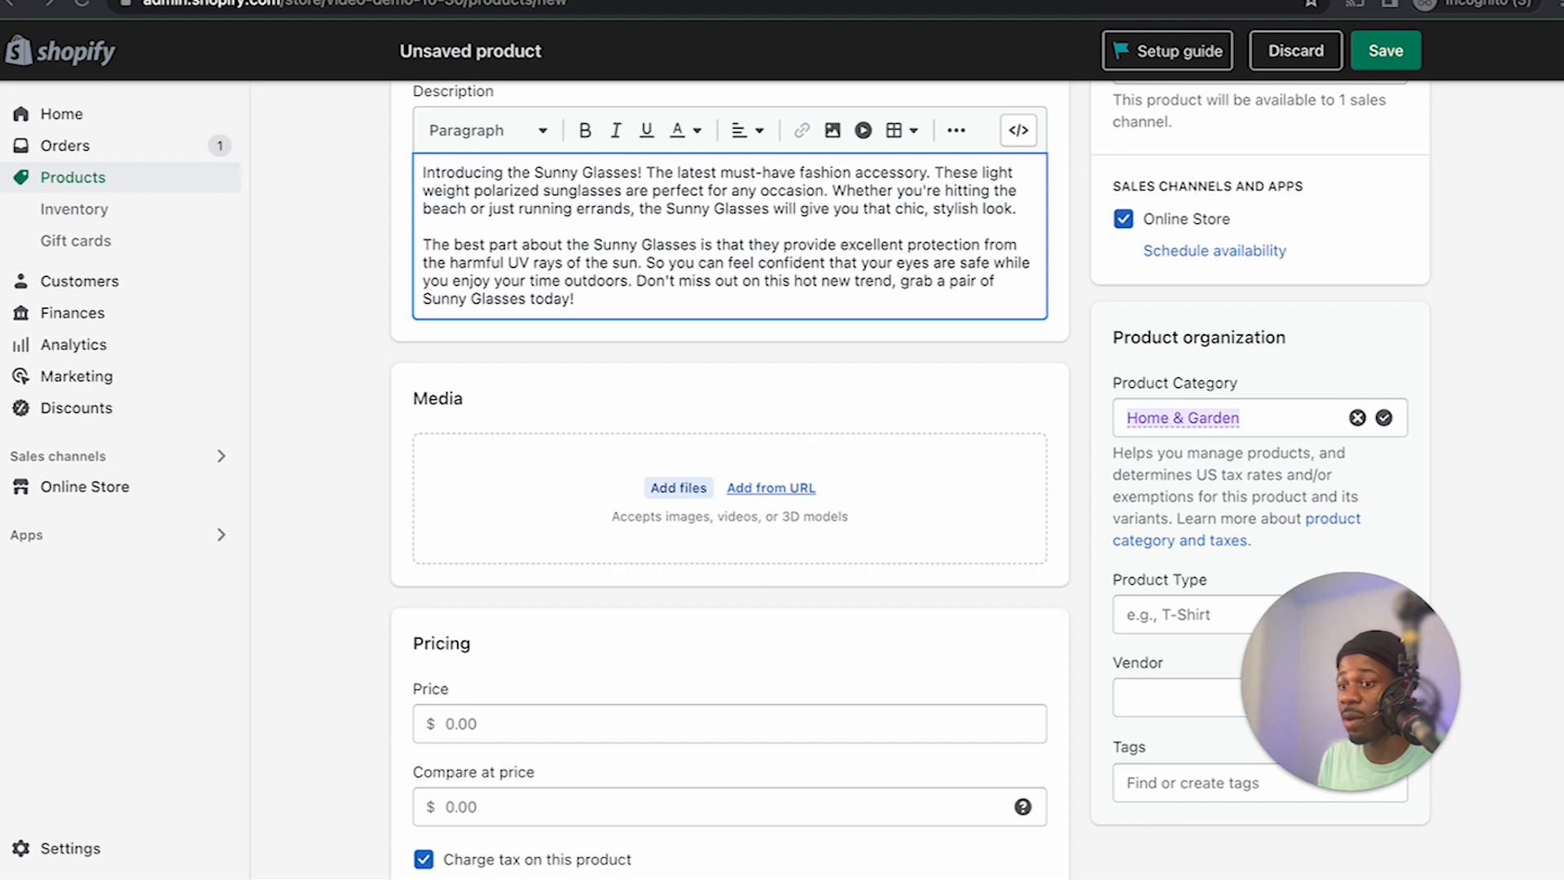
Add the three sunglasses color images and the model photo to the product's media, and make the model photo the first image.
{"action": "left_click", "coordinate": [769, 488]}
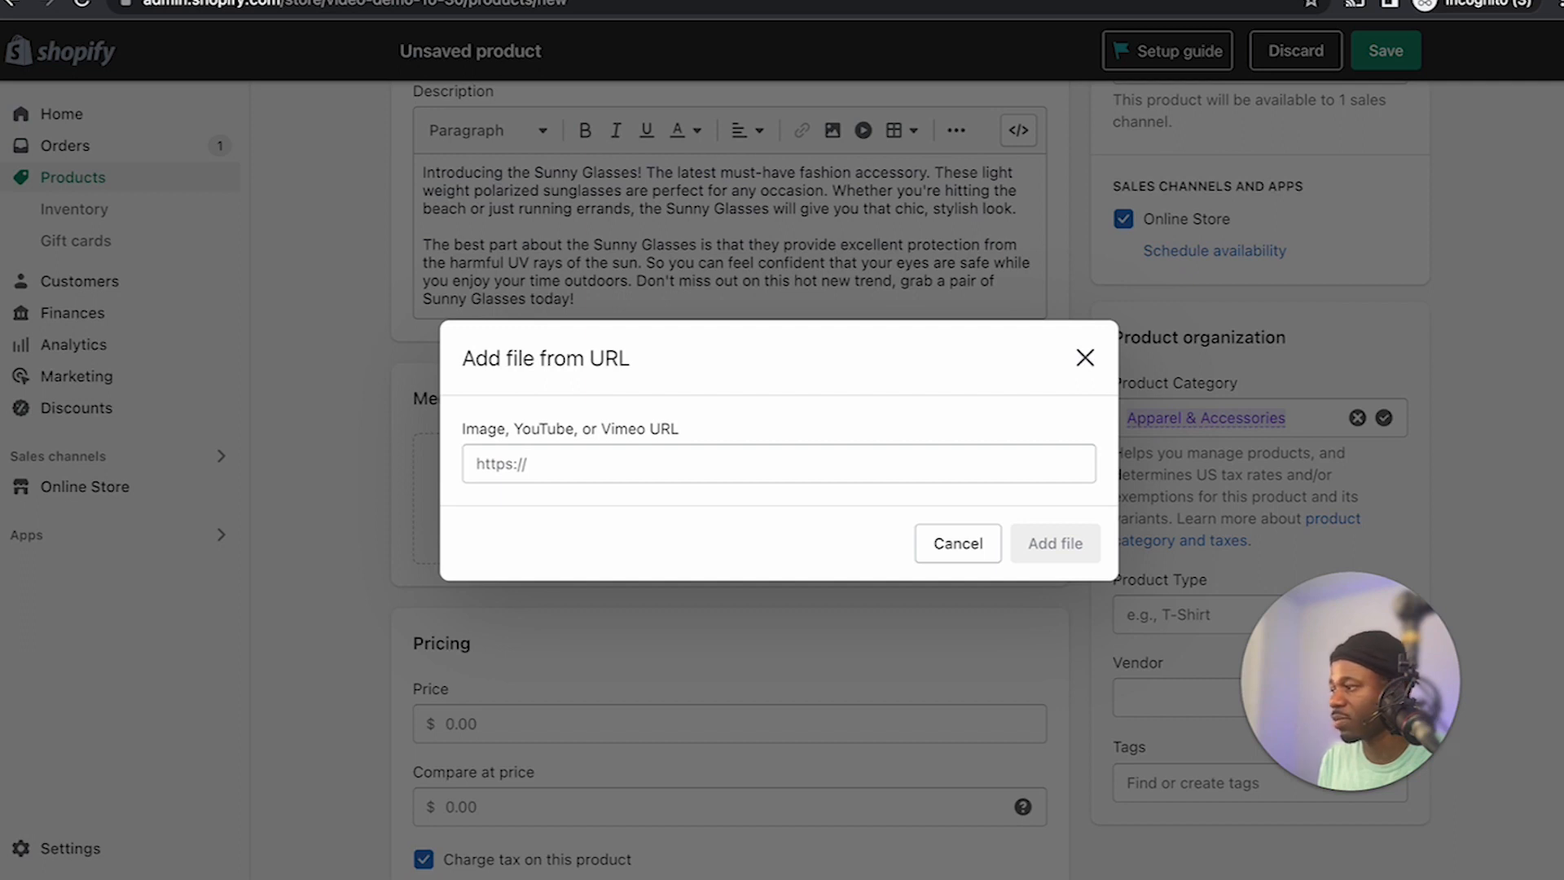
{"action": "key", "text": "Escape"}
{"action": "left_click_drag", "start_coordinate": [2, 686], "coordinate": [668, 476]}
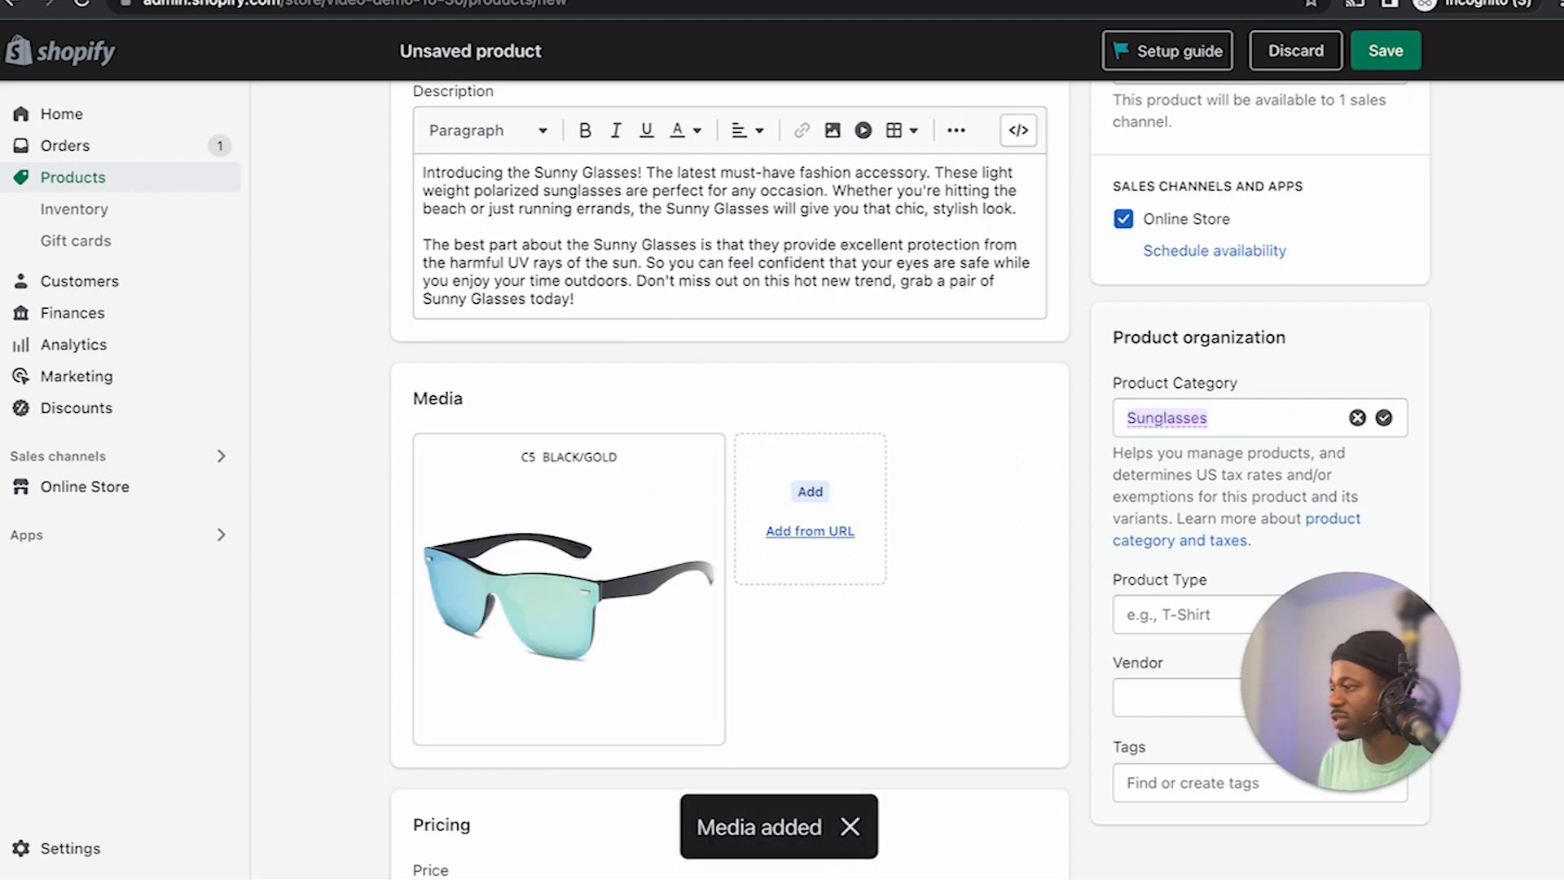
{"action": "left_click_drag", "start_coordinate": [1, 686], "coordinate": [622, 677]}
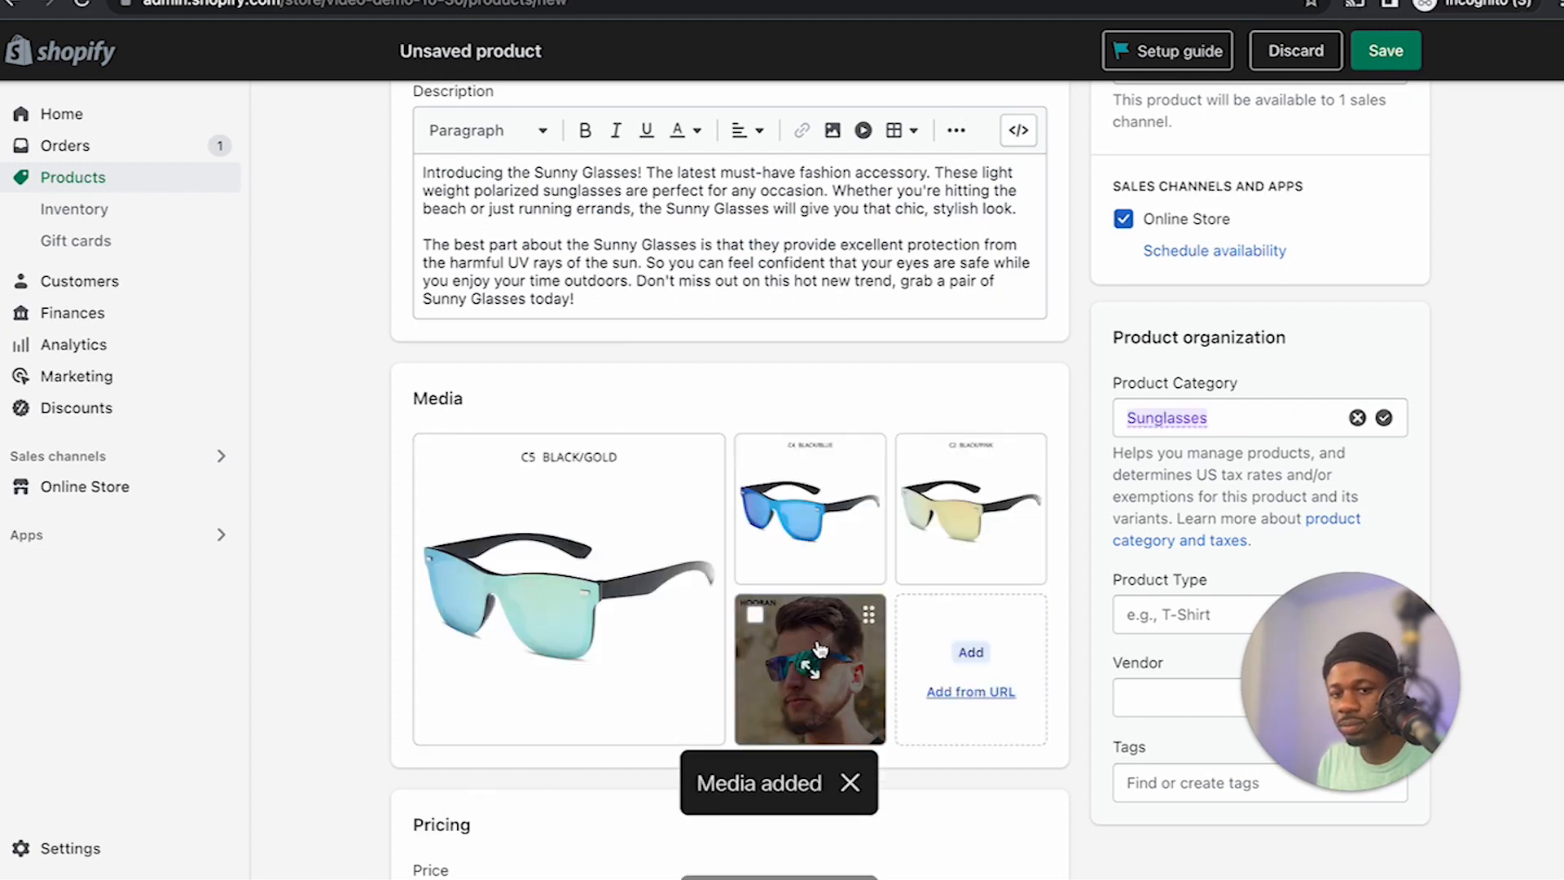
{"action": "left_click_drag", "start_coordinate": [820, 649], "coordinate": [538, 517]}
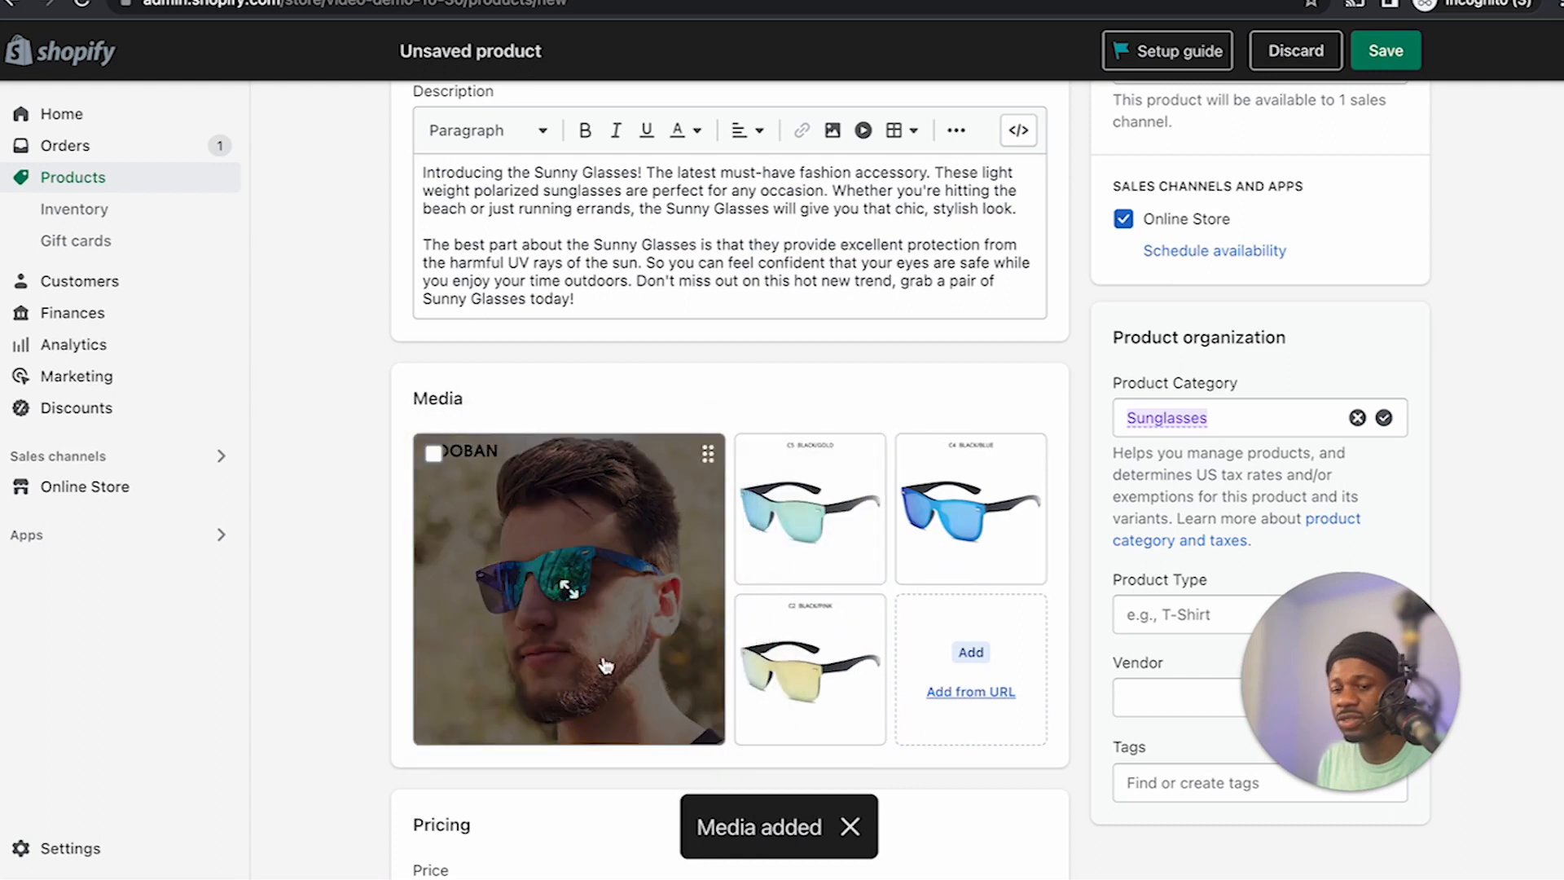
Set the product's price to $45 and its compare-at price to $55.
{"action": "scroll", "coordinate": [968, 502], "scroll_direction": "down", "scroll_amount": 1}
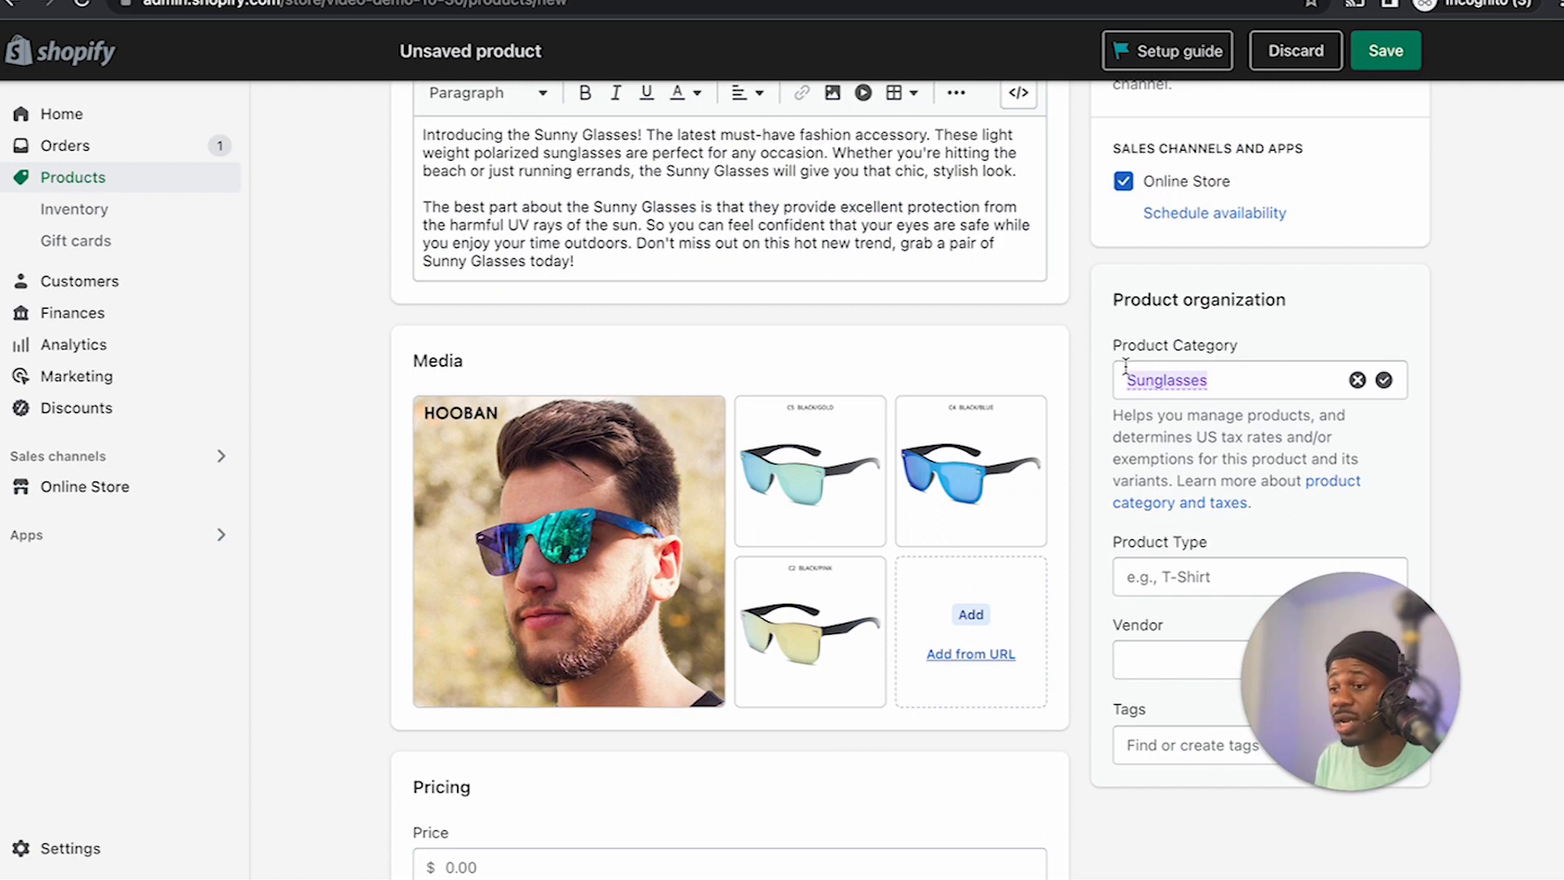
{"action": "scroll", "coordinate": [587, 545], "scroll_direction": "down", "scroll_amount": 3}
{"action": "left_click", "coordinate": [551, 598]}
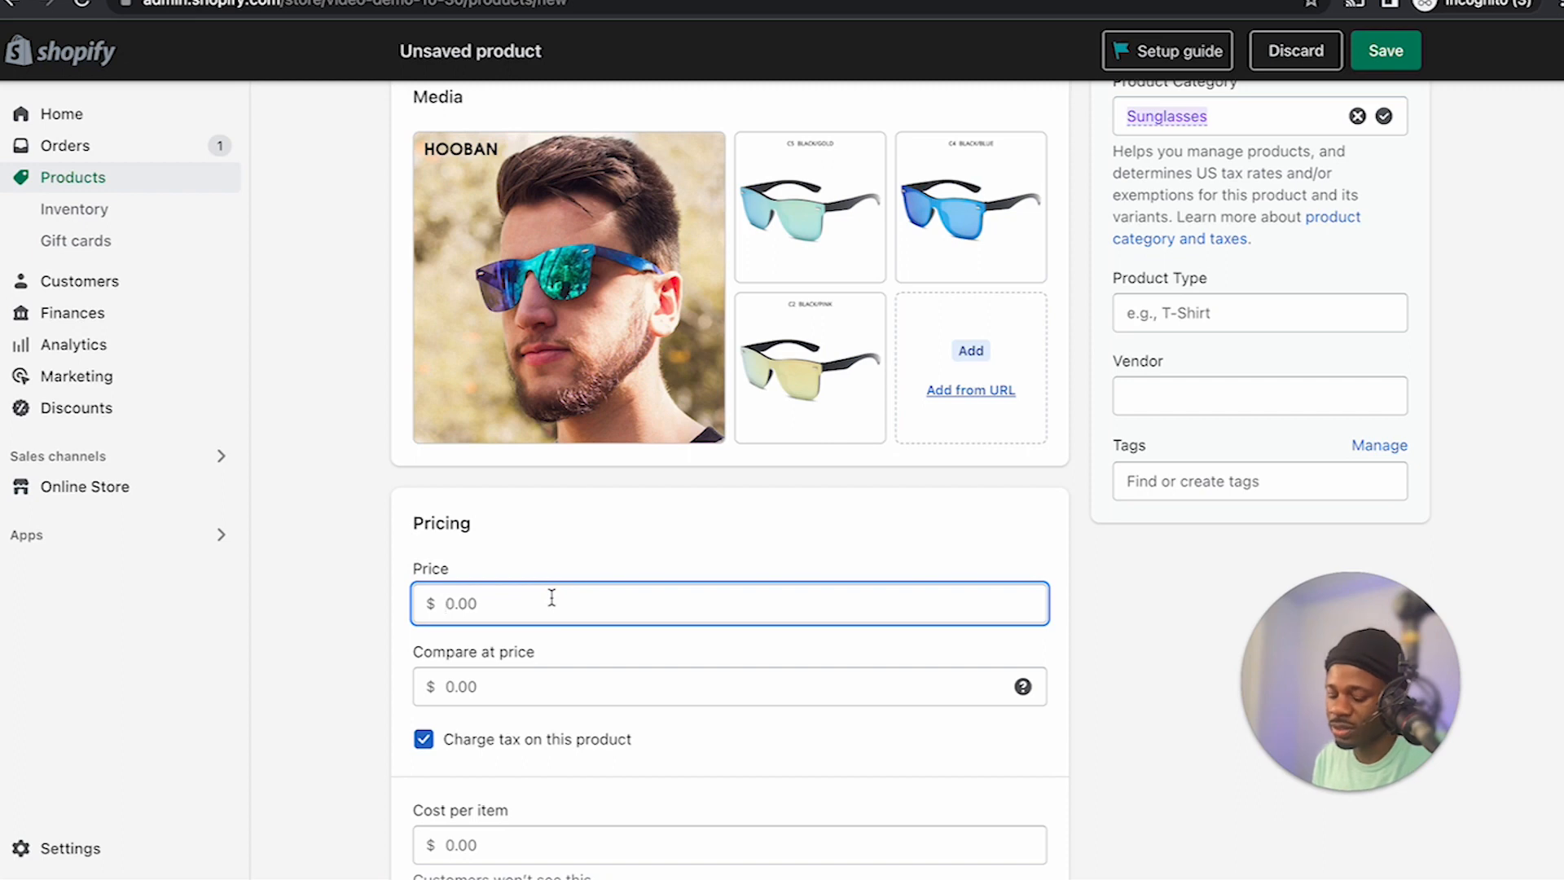
{"action": "type", "text": "45"}
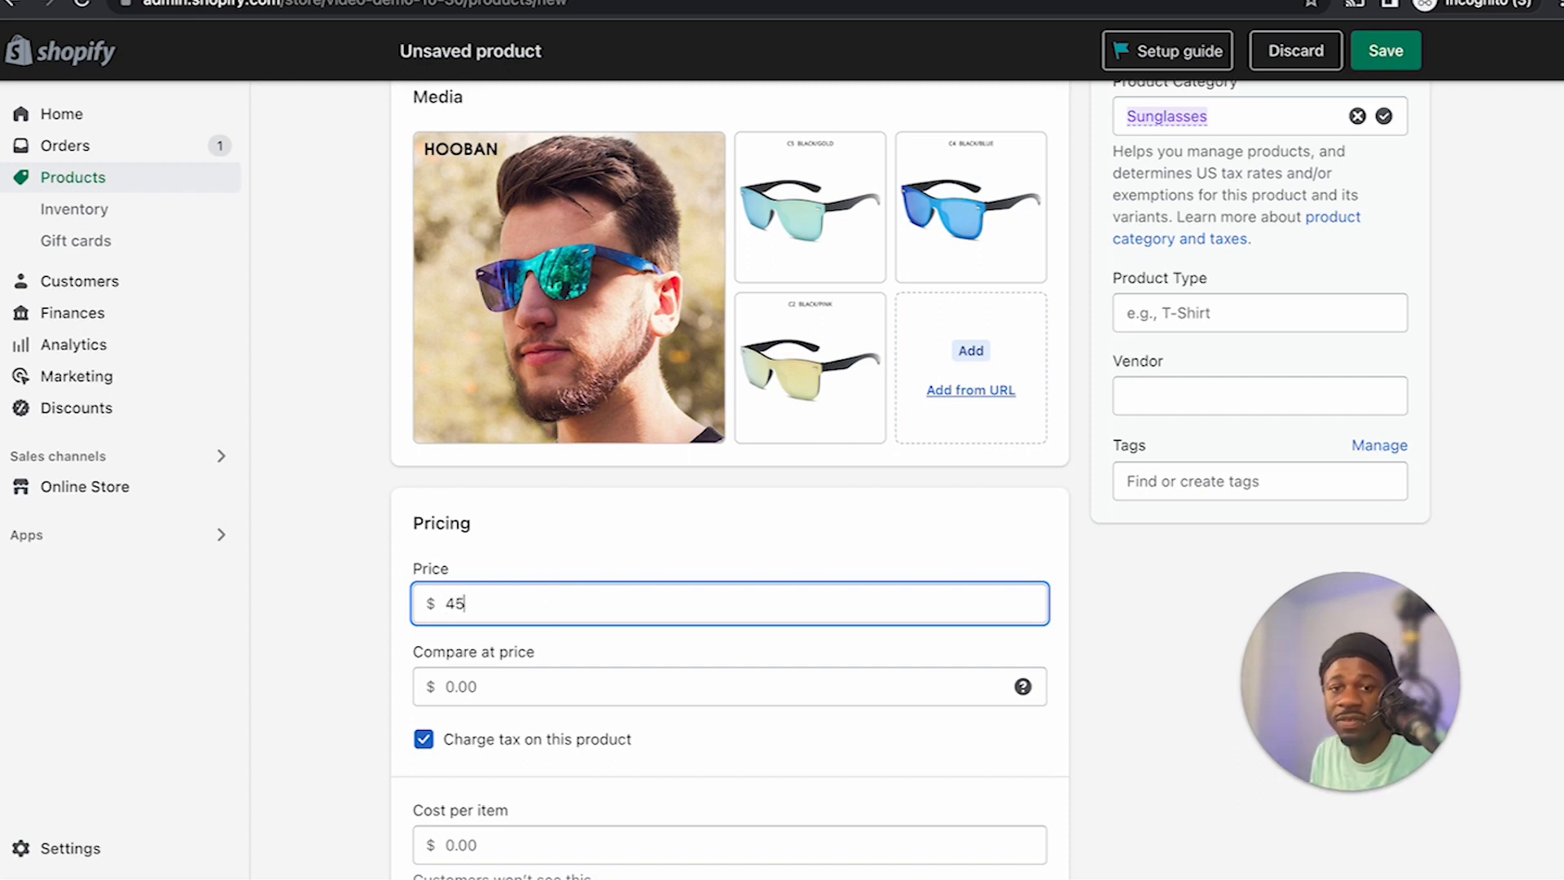
{"action": "left_click", "coordinate": [414, 684]}
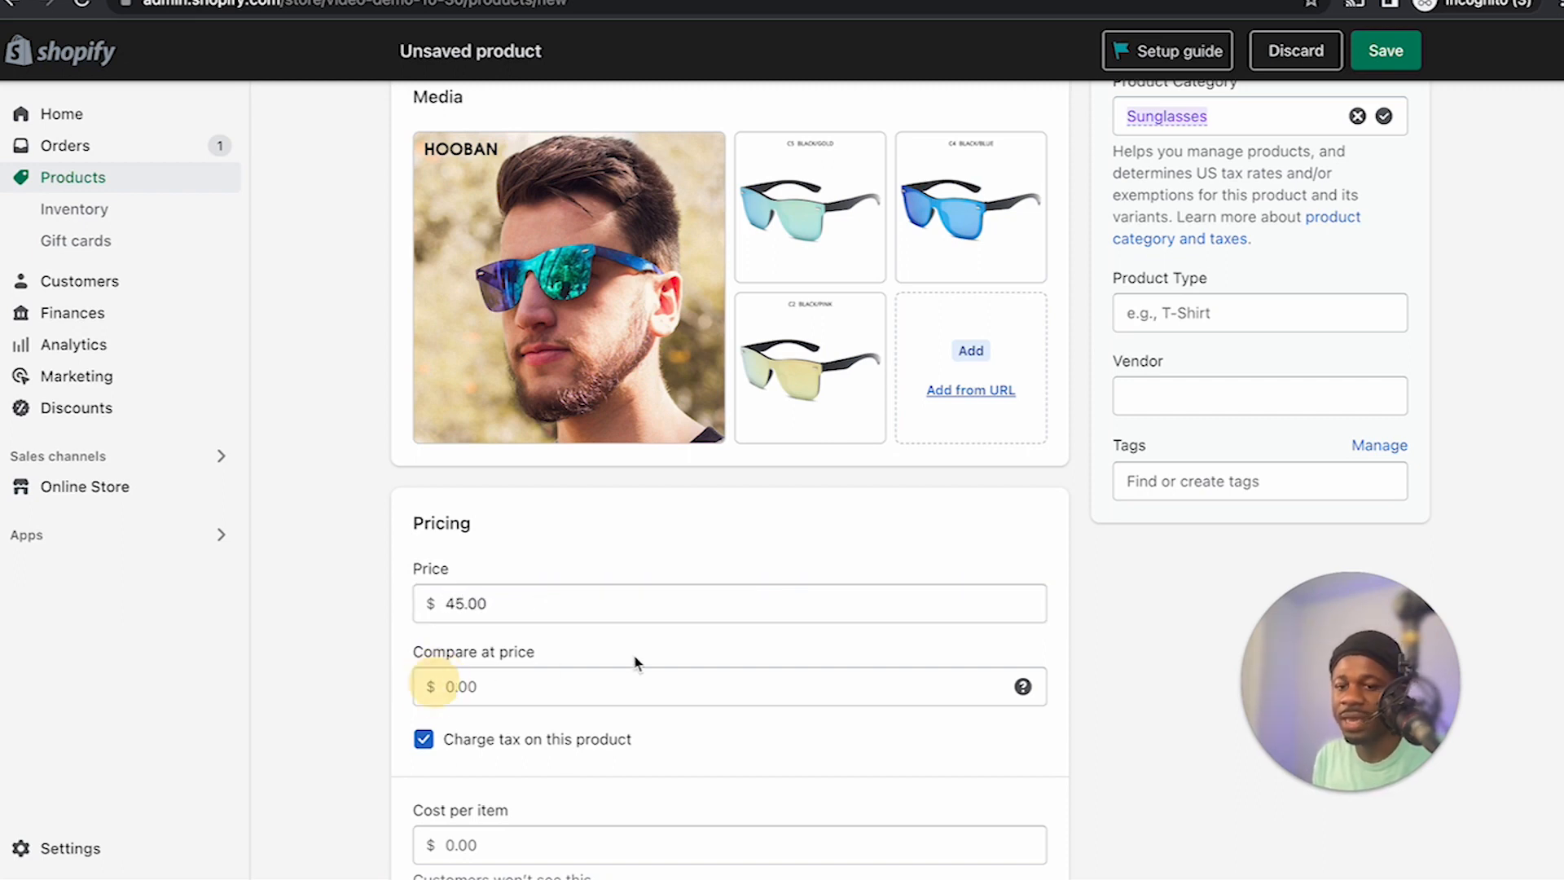
{"action": "left_click", "coordinate": [611, 672]}
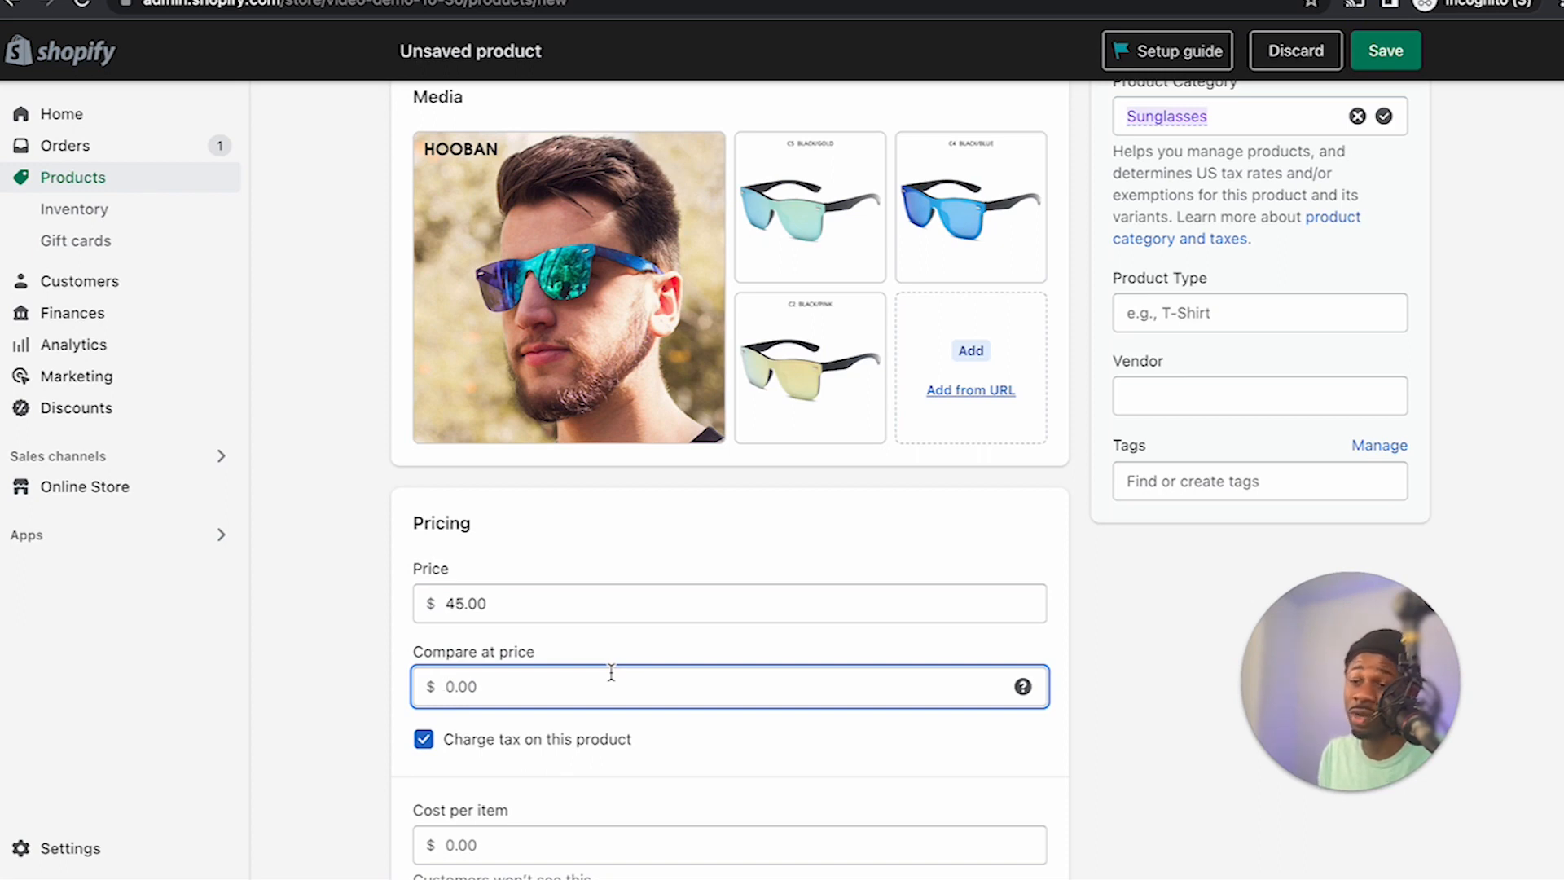
{"action": "type", "text": "55"}
{"action": "left_click", "coordinate": [455, 617]}
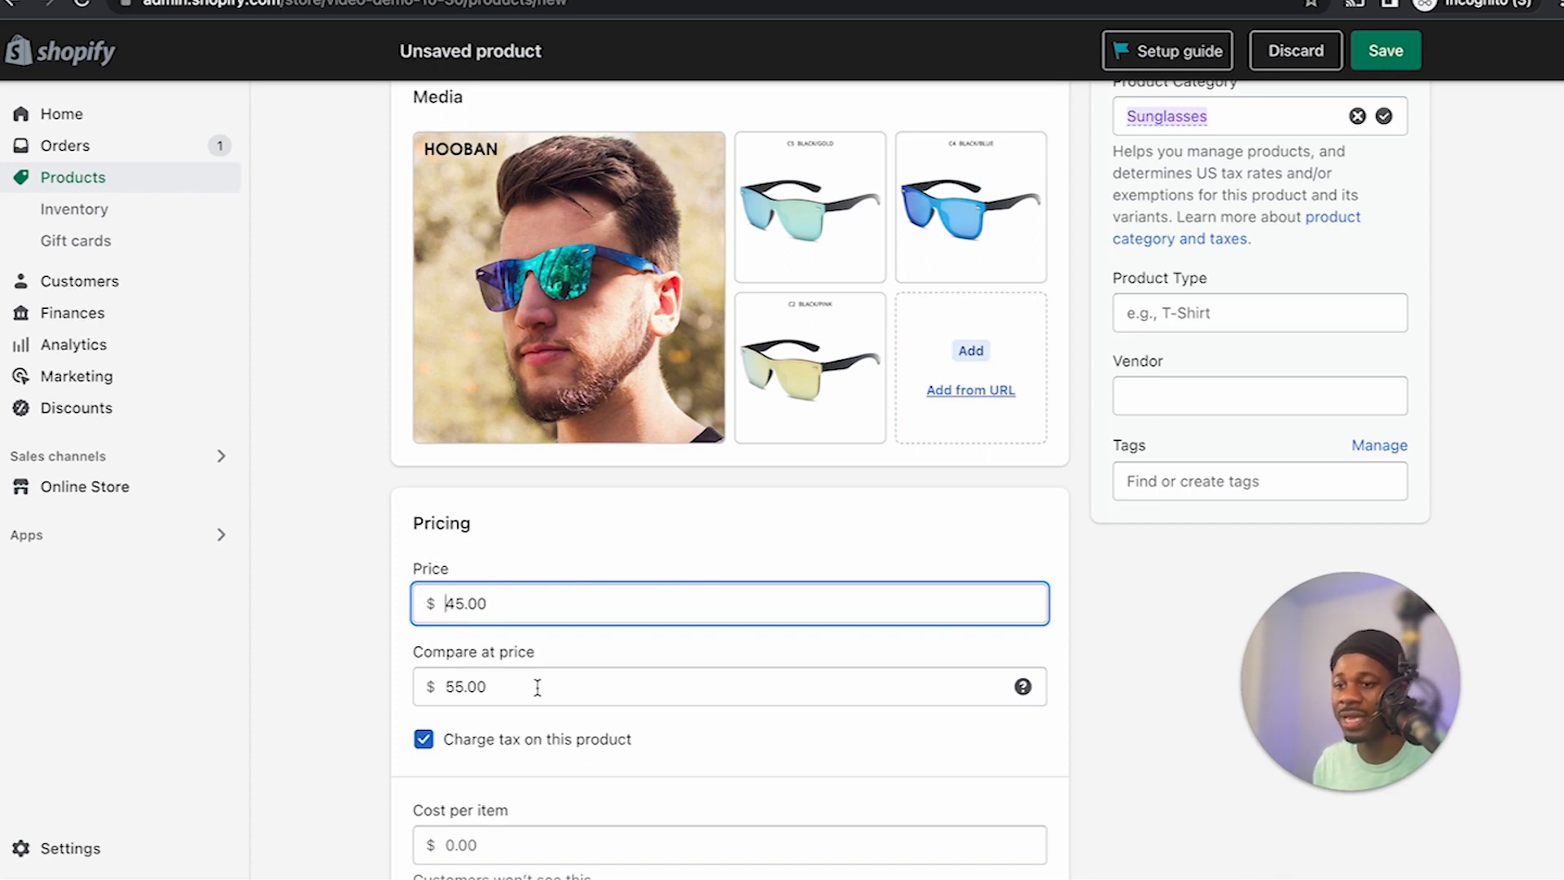
Turn off charging tax on this product and set the cost per item to $10.
{"action": "scroll", "coordinate": [535, 687], "scroll_direction": "down", "scroll_amount": 4}
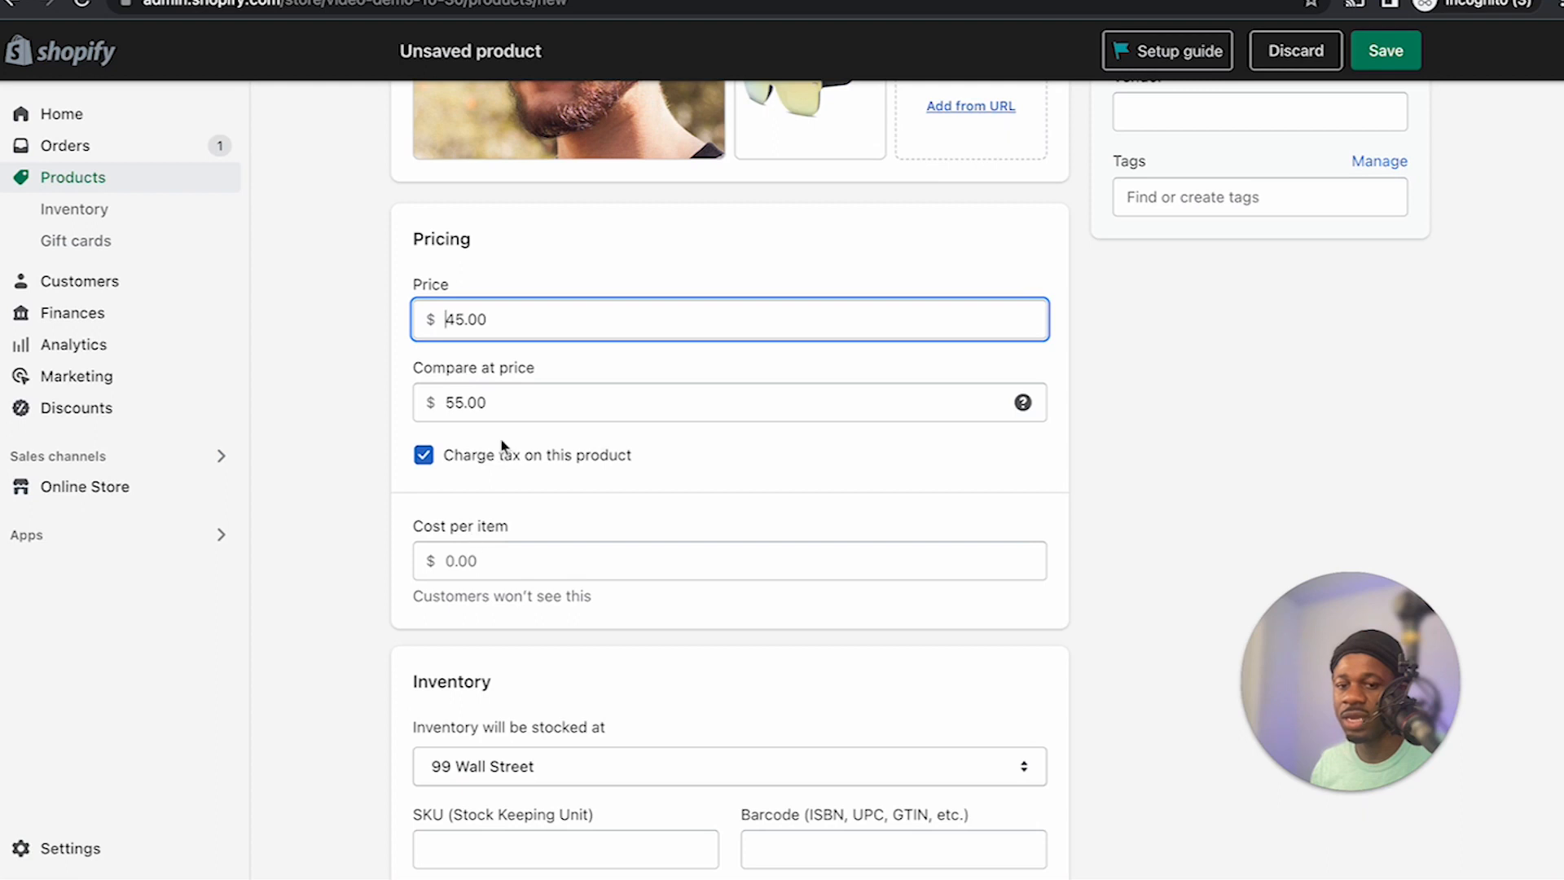
{"action": "left_click", "coordinate": [423, 456]}
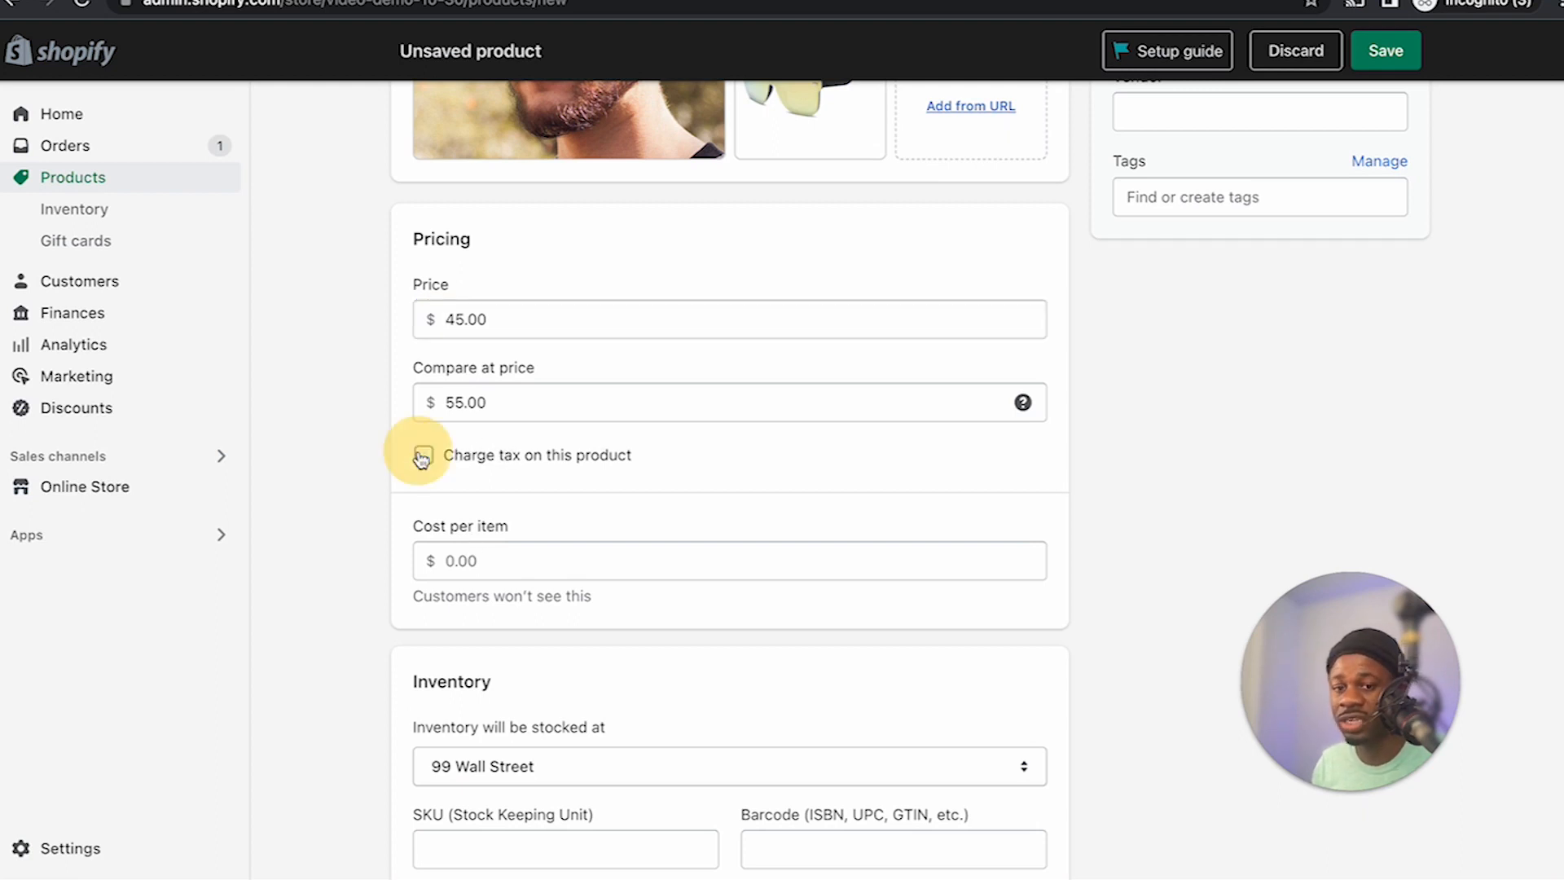
{"action": "scroll", "coordinate": [461, 511], "scroll_direction": "down", "scroll_amount": 1}
{"action": "left_click", "coordinate": [459, 524]}
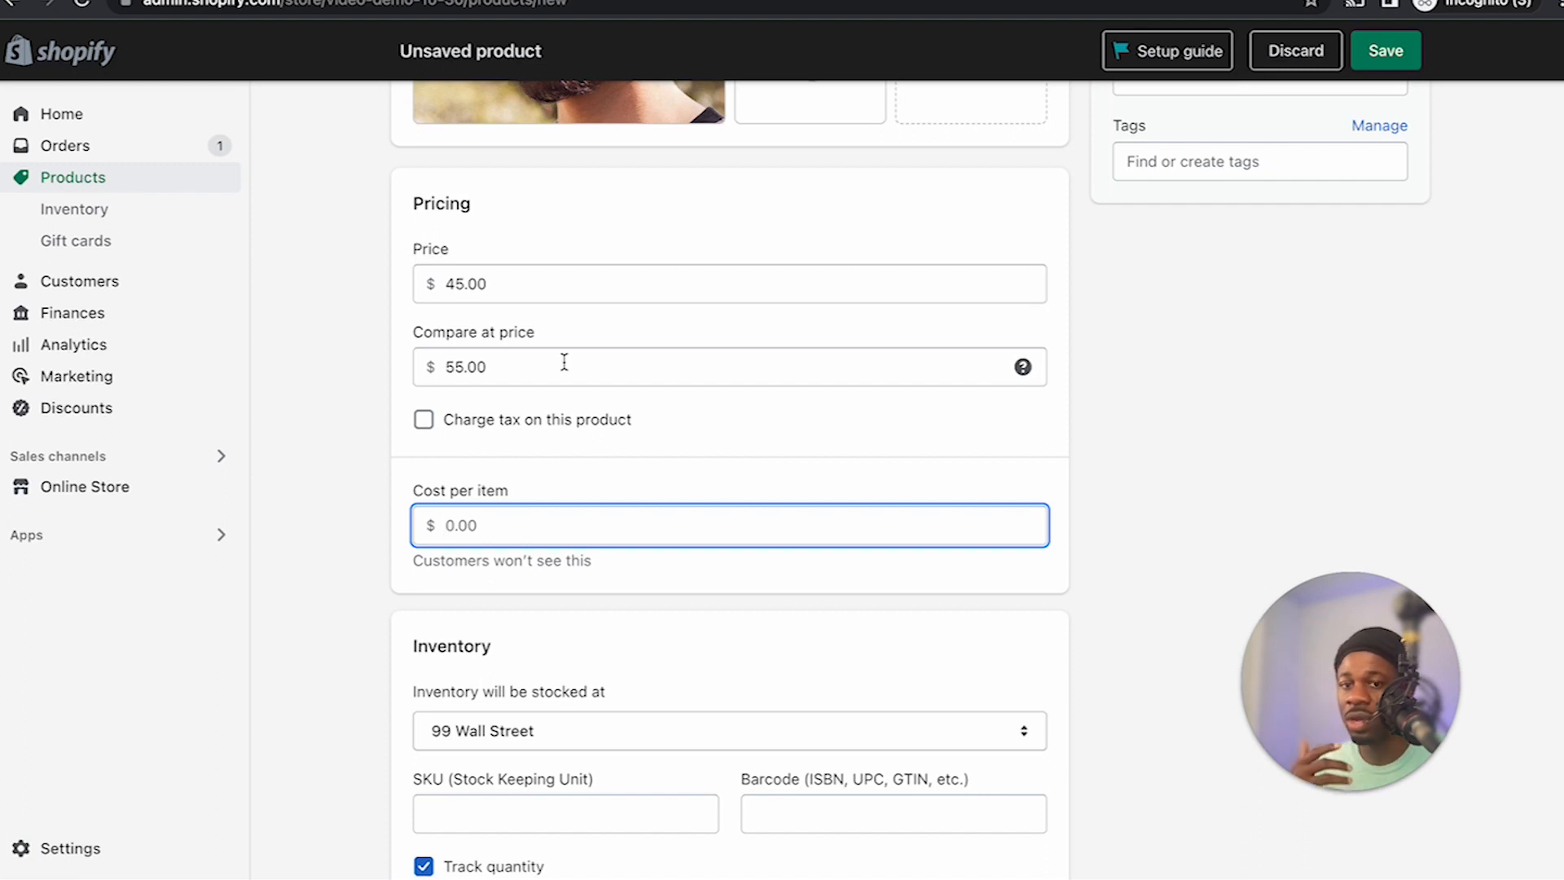
{"action": "type", "text": "10"}
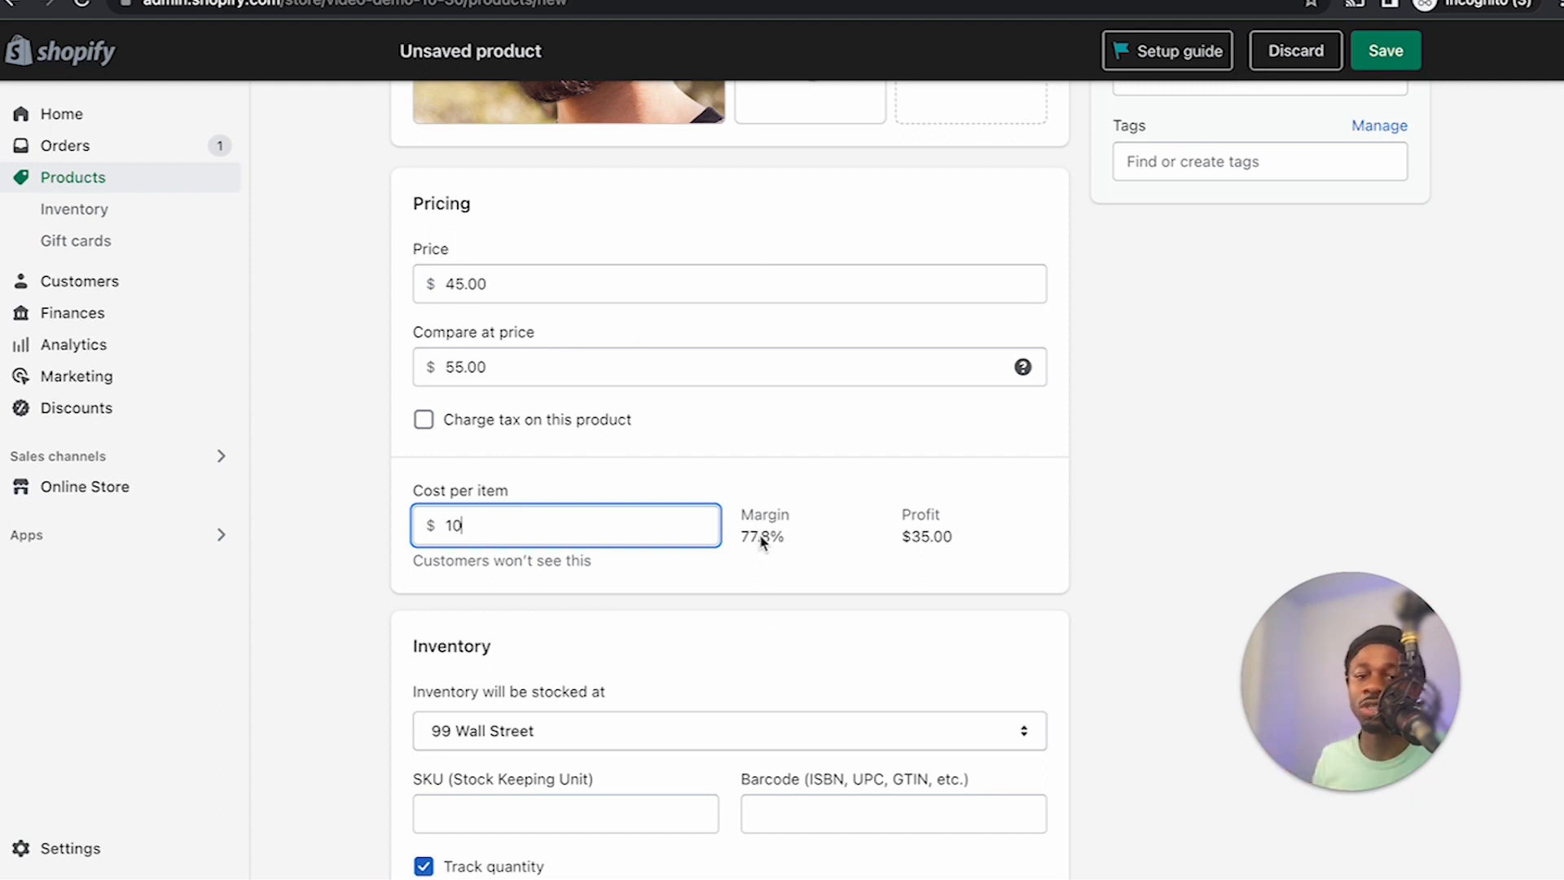
Set the available inventory quantity at the store location to 100.
{"action": "scroll", "coordinate": [926, 531], "scroll_direction": "down", "scroll_amount": 5}
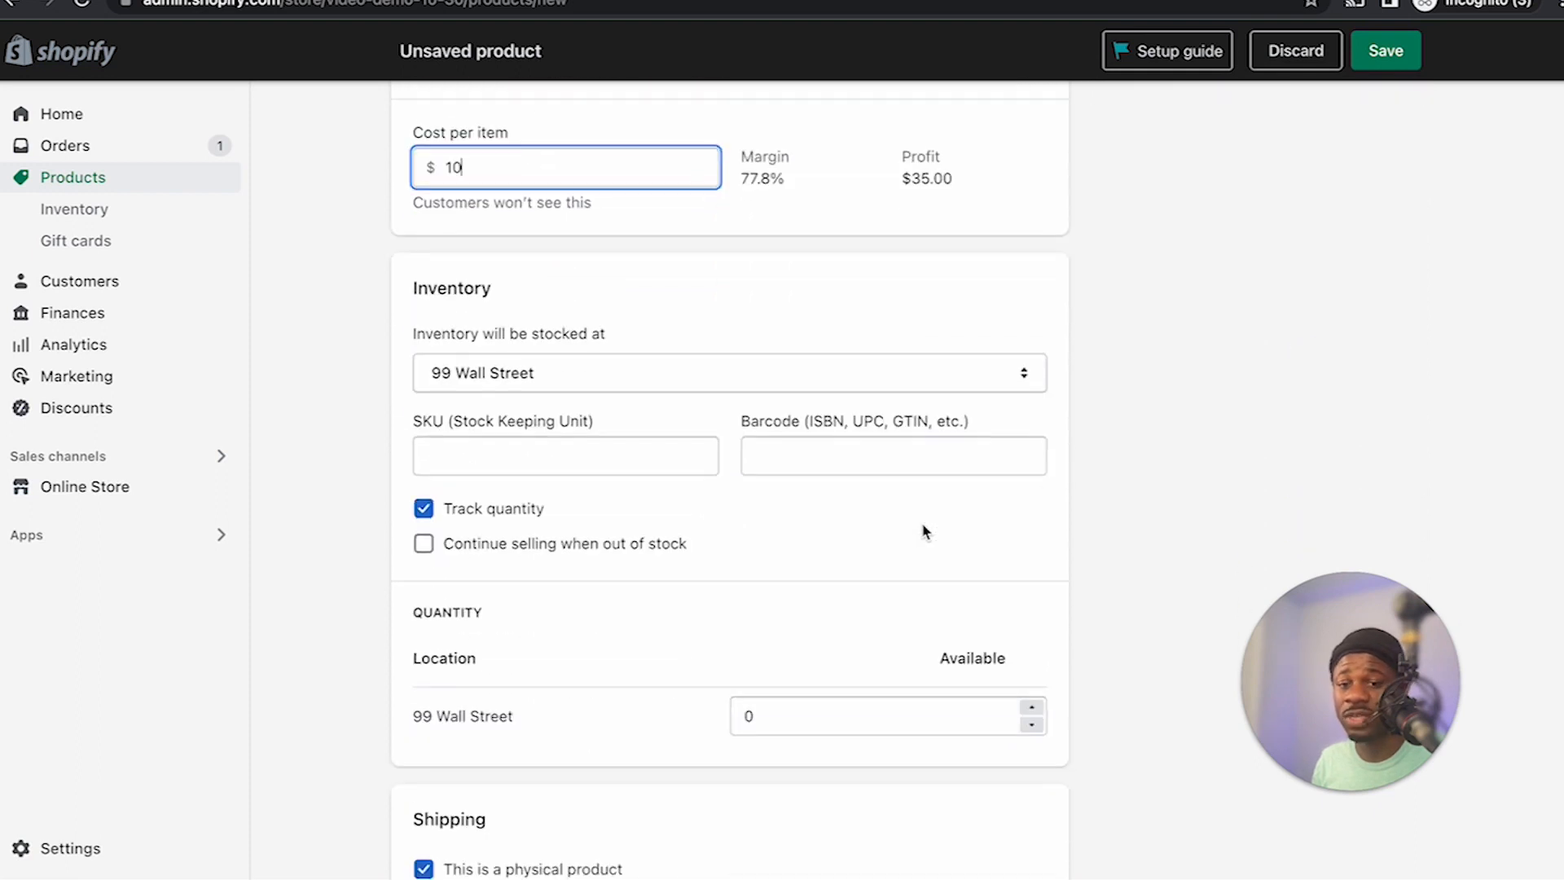
{"action": "scroll", "coordinate": [610, 491], "scroll_direction": "up", "scroll_amount": 1}
{"action": "left_click", "coordinate": [609, 491]}
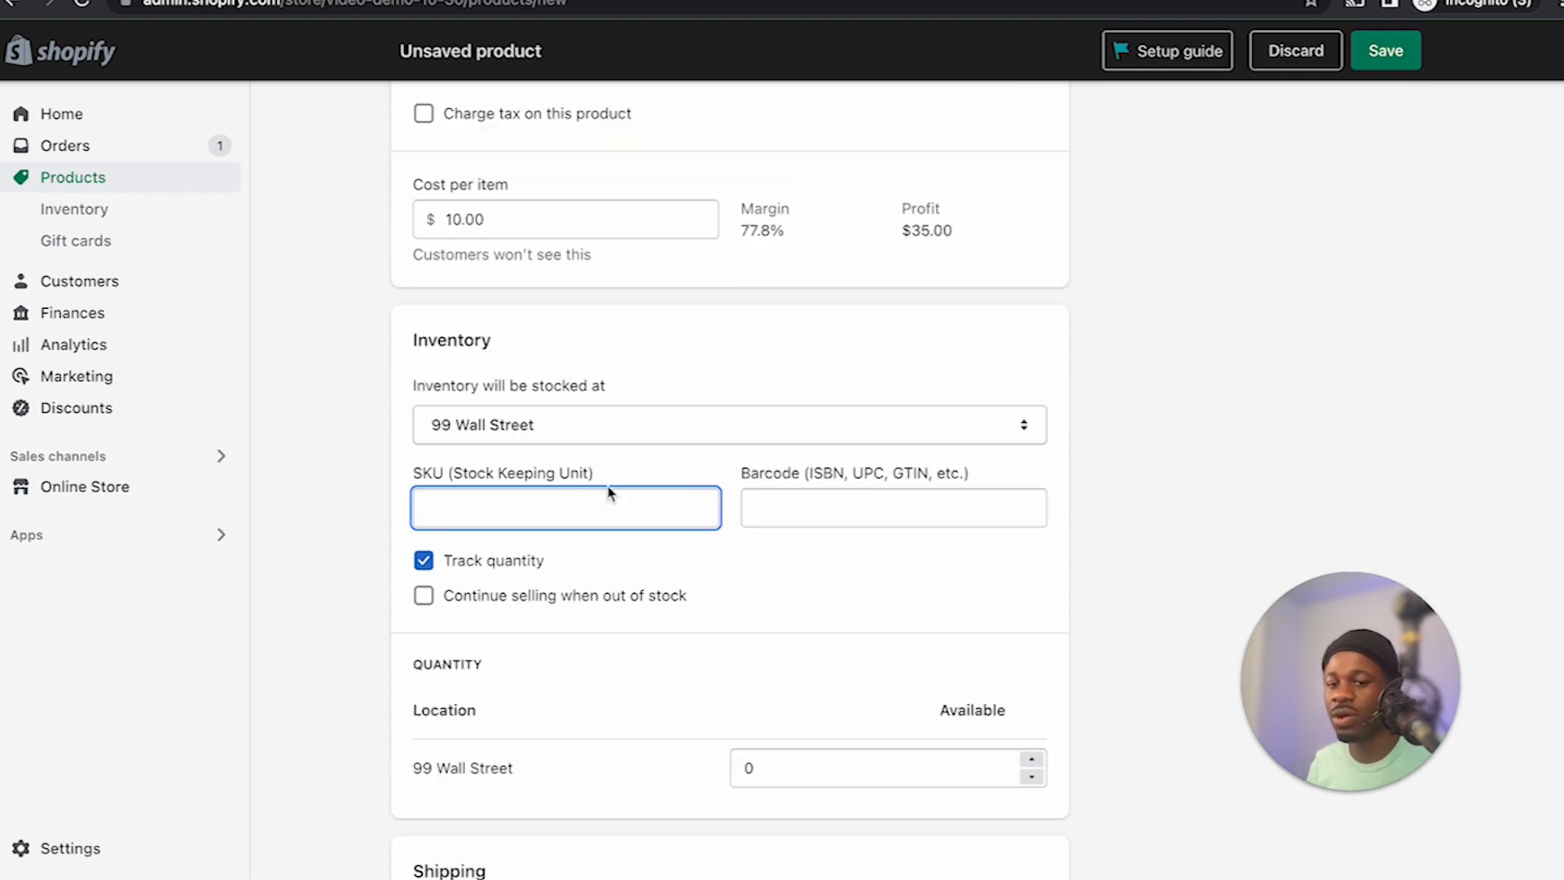
{"action": "scroll", "coordinate": [652, 570], "scroll_direction": "down", "scroll_amount": 1}
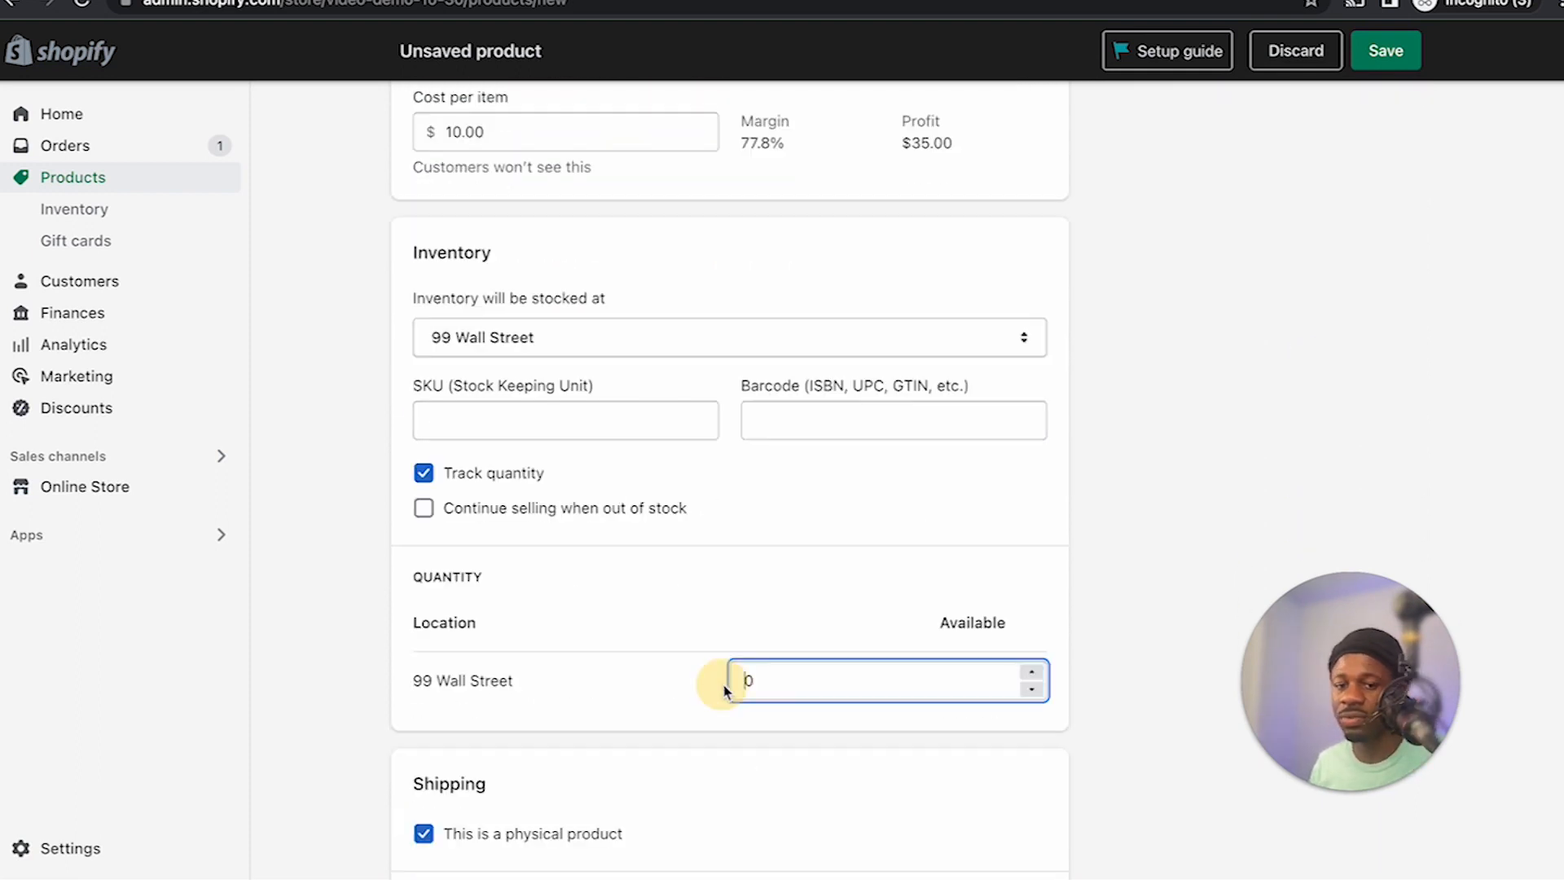
{"action": "double_click", "coordinate": [769, 678]}
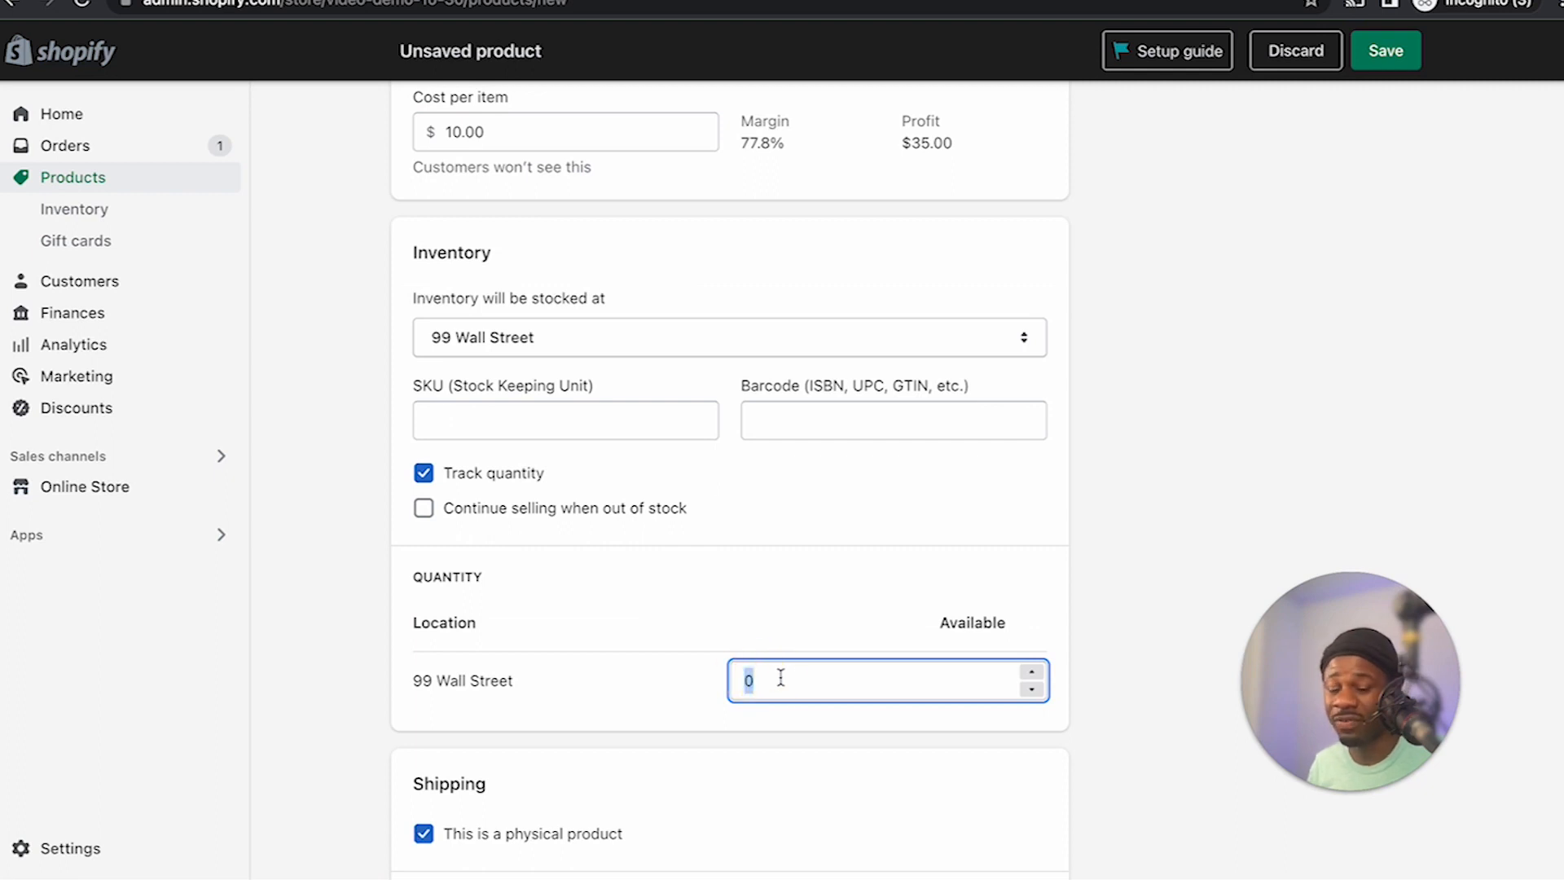
{"action": "type", "text": "100"}
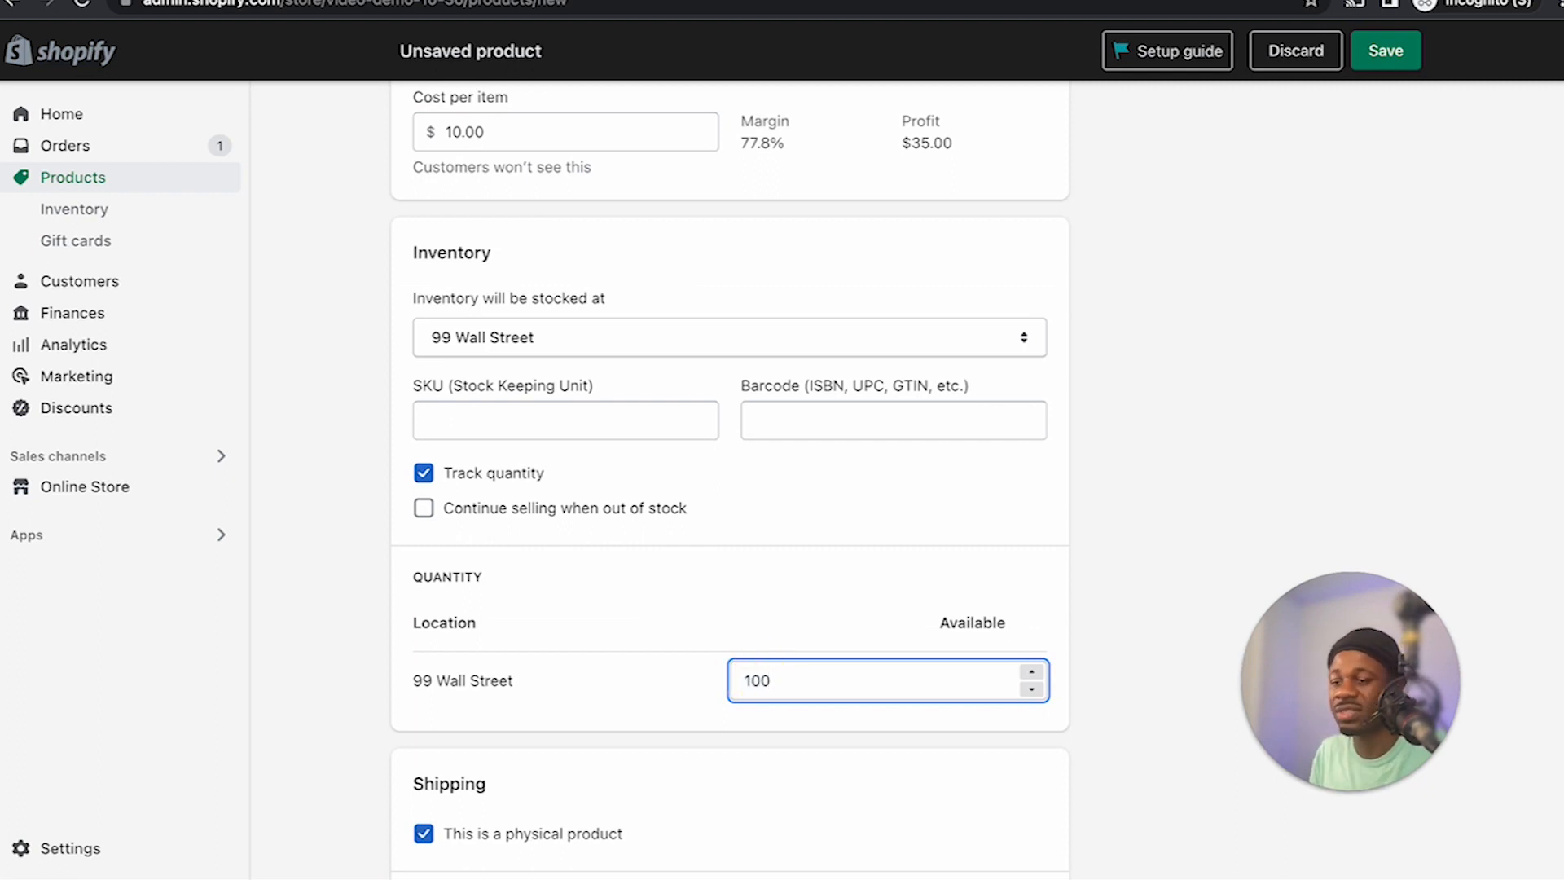
Set the product's shipping weight to 0.5 lb.
{"action": "scroll", "coordinate": [950, 573], "scroll_direction": "down", "scroll_amount": 8}
{"action": "key", "text": "Tab"}
{"action": "key", "text": "Tab"}
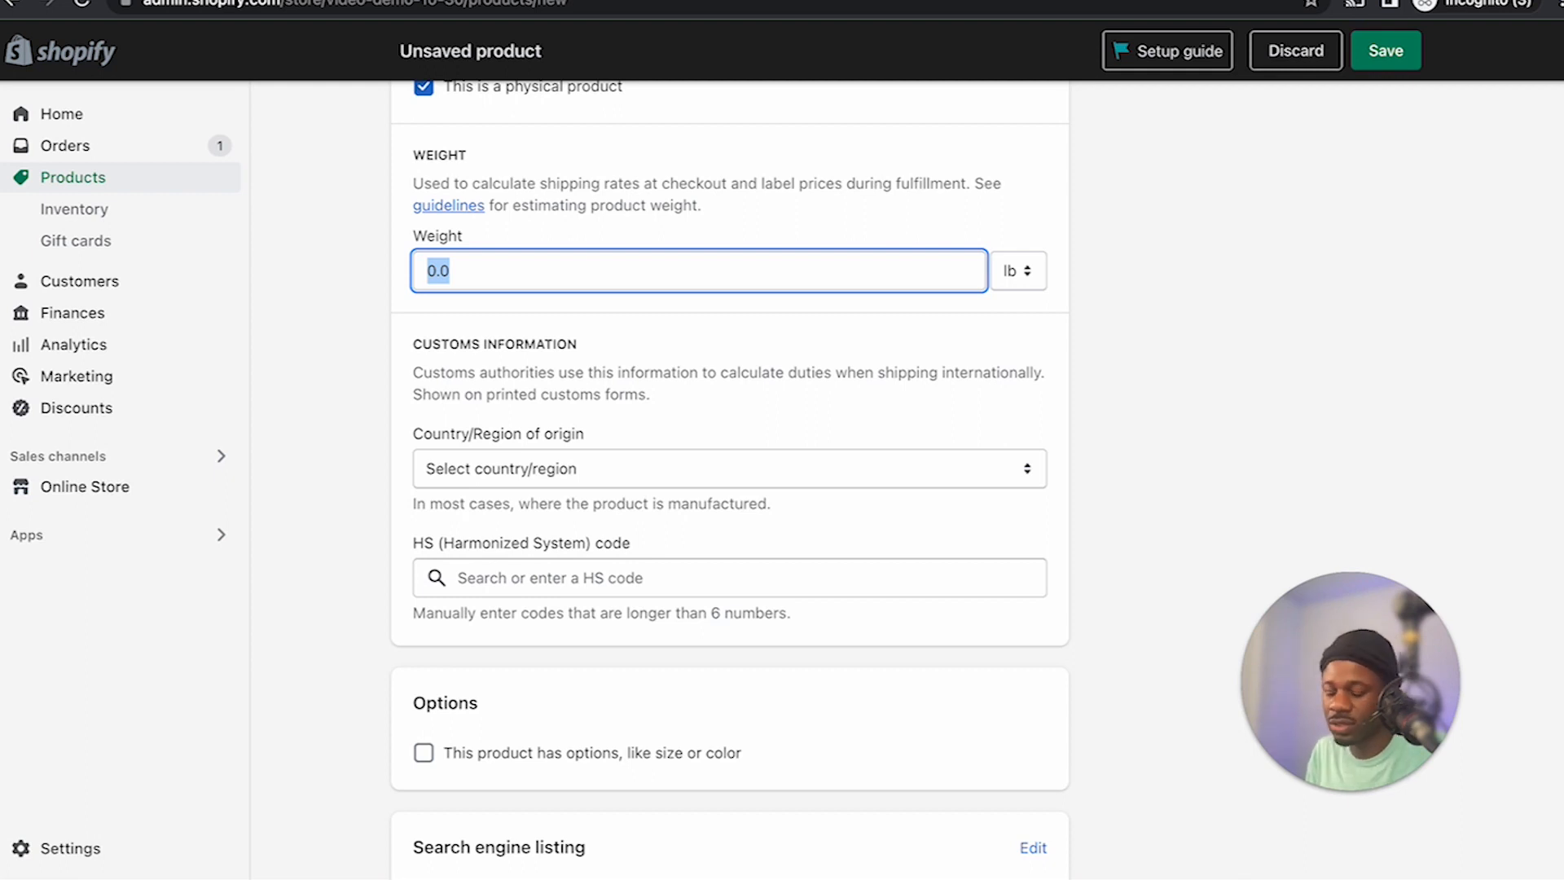
{"action": "type", "text": "."}
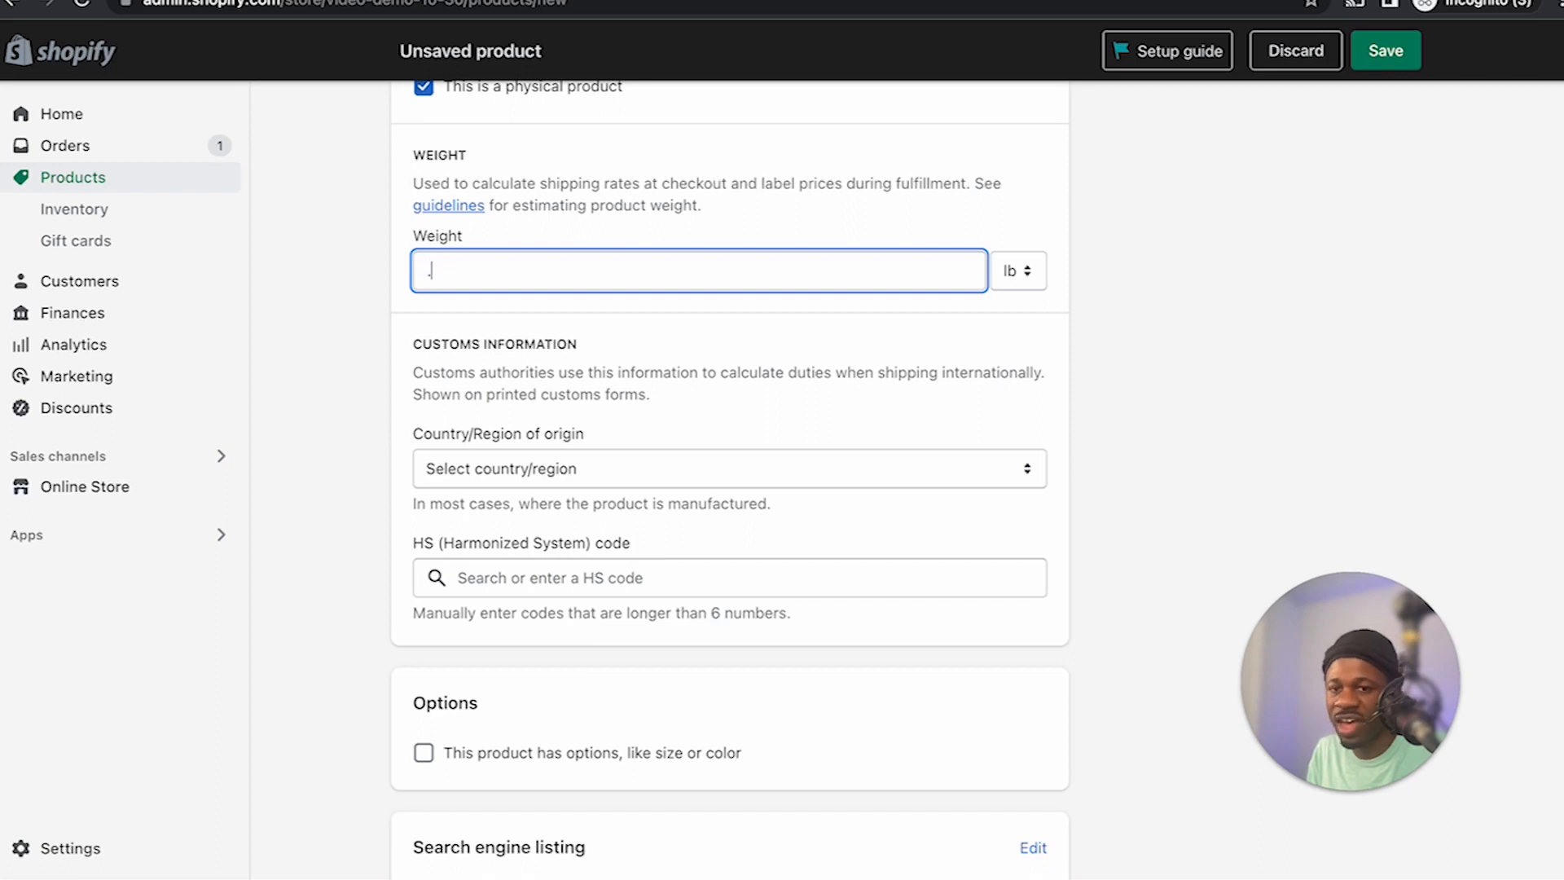
{"action": "type", "text": "5"}
{"action": "left_click", "coordinate": [712, 444]}
{"action": "scroll", "coordinate": [711, 444], "scroll_direction": "down", "scroll_amount": 1}
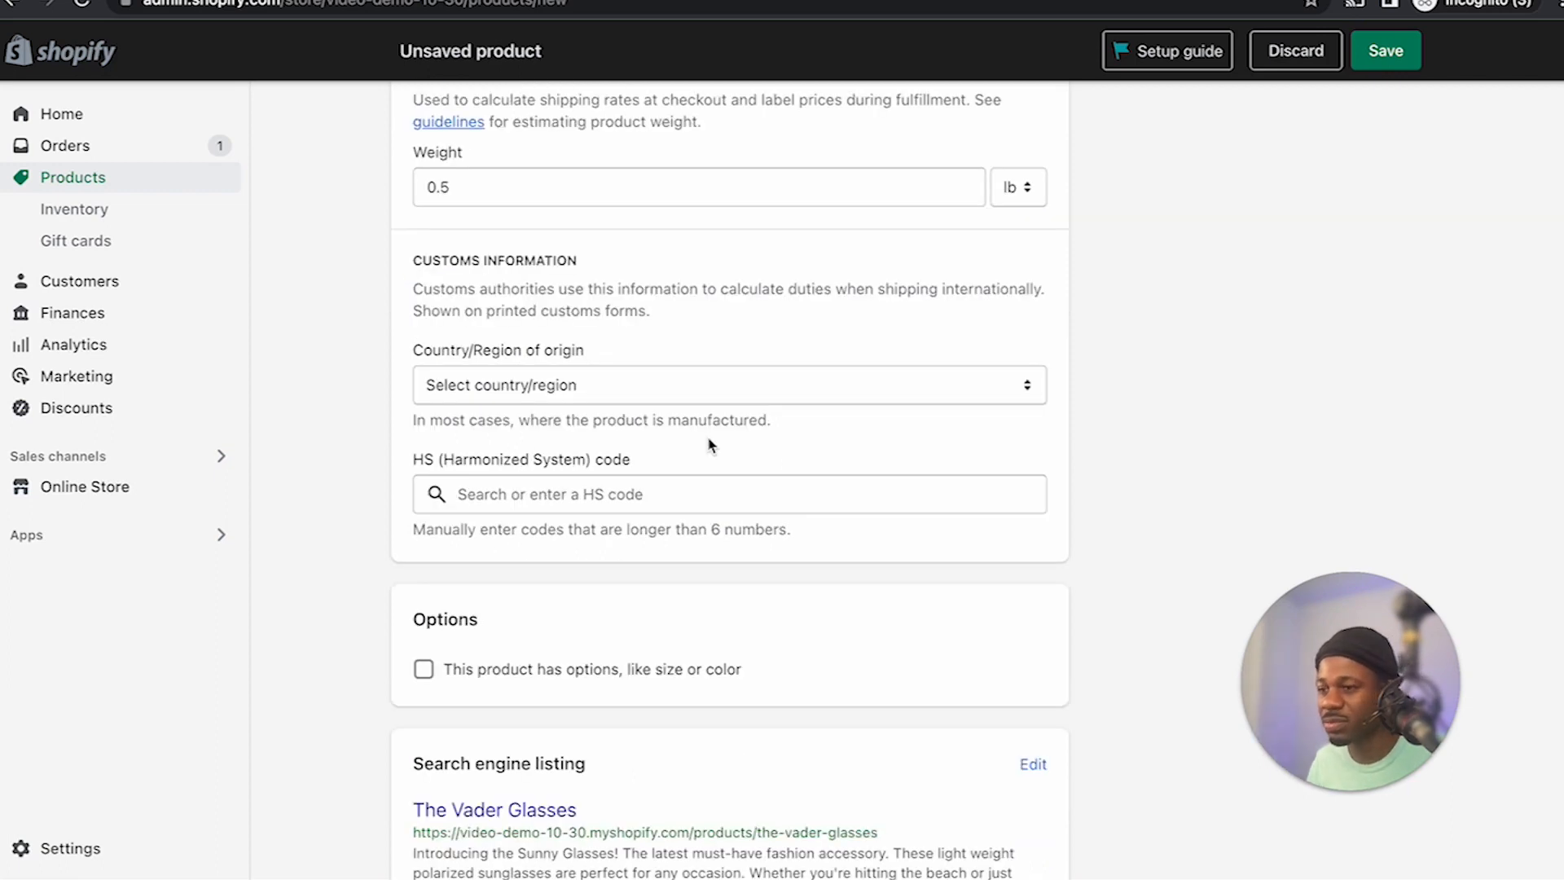
Enable options for this product and choose Color as the option name.
{"action": "scroll", "coordinate": [709, 440], "scroll_direction": "down", "scroll_amount": 2}
{"action": "scroll", "coordinate": [594, 342], "scroll_direction": "up", "scroll_amount": 15}
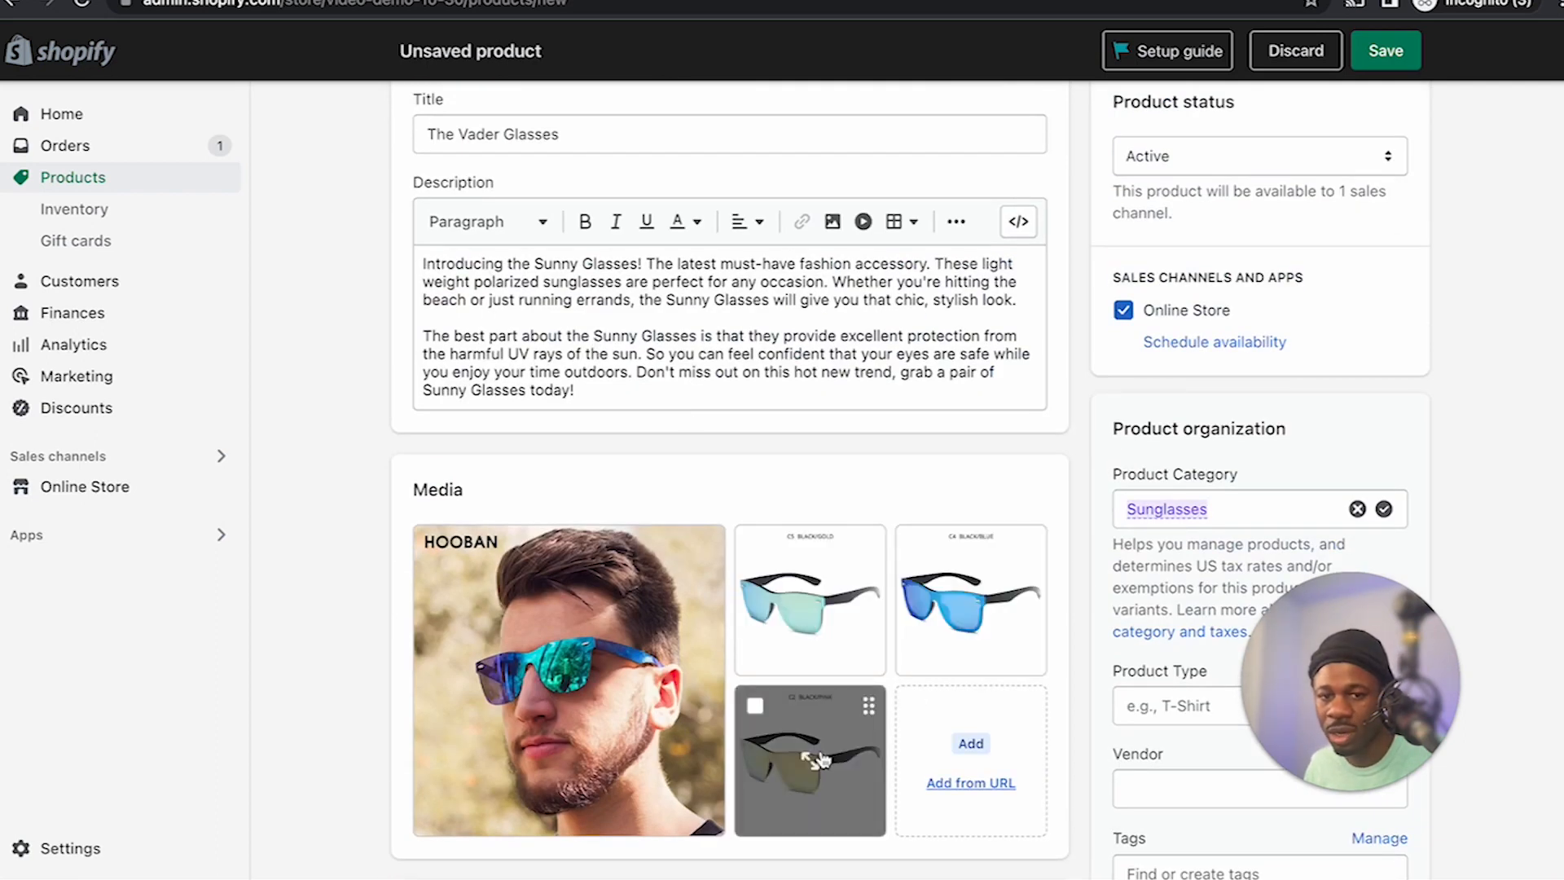
{"action": "scroll", "coordinate": [702, 646], "scroll_direction": "down", "scroll_amount": 15}
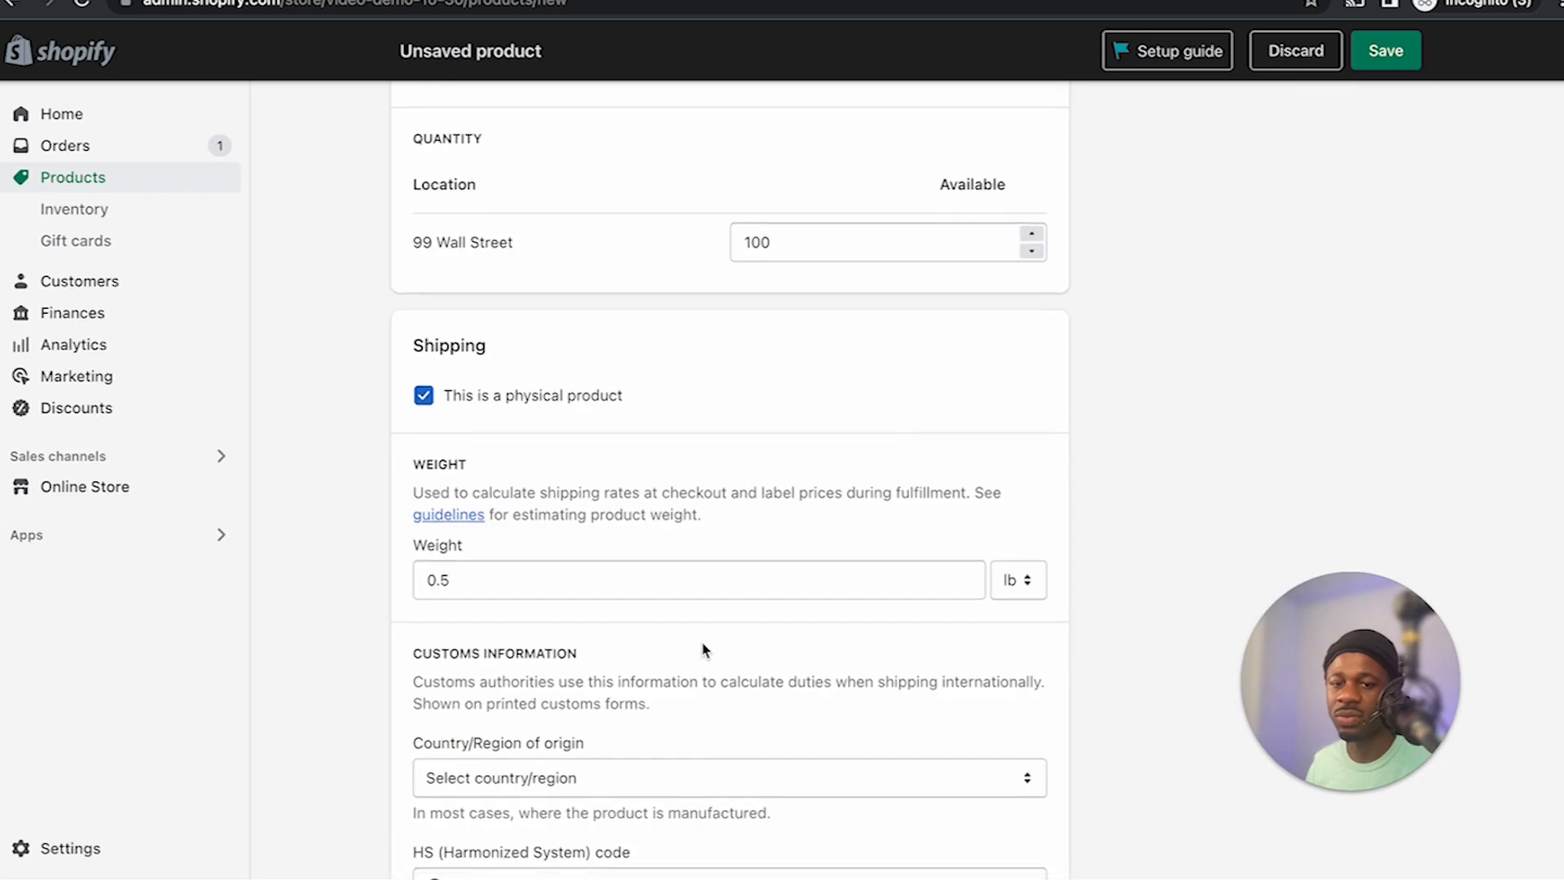
{"action": "scroll", "coordinate": [695, 579], "scroll_direction": "down", "scroll_amount": 5}
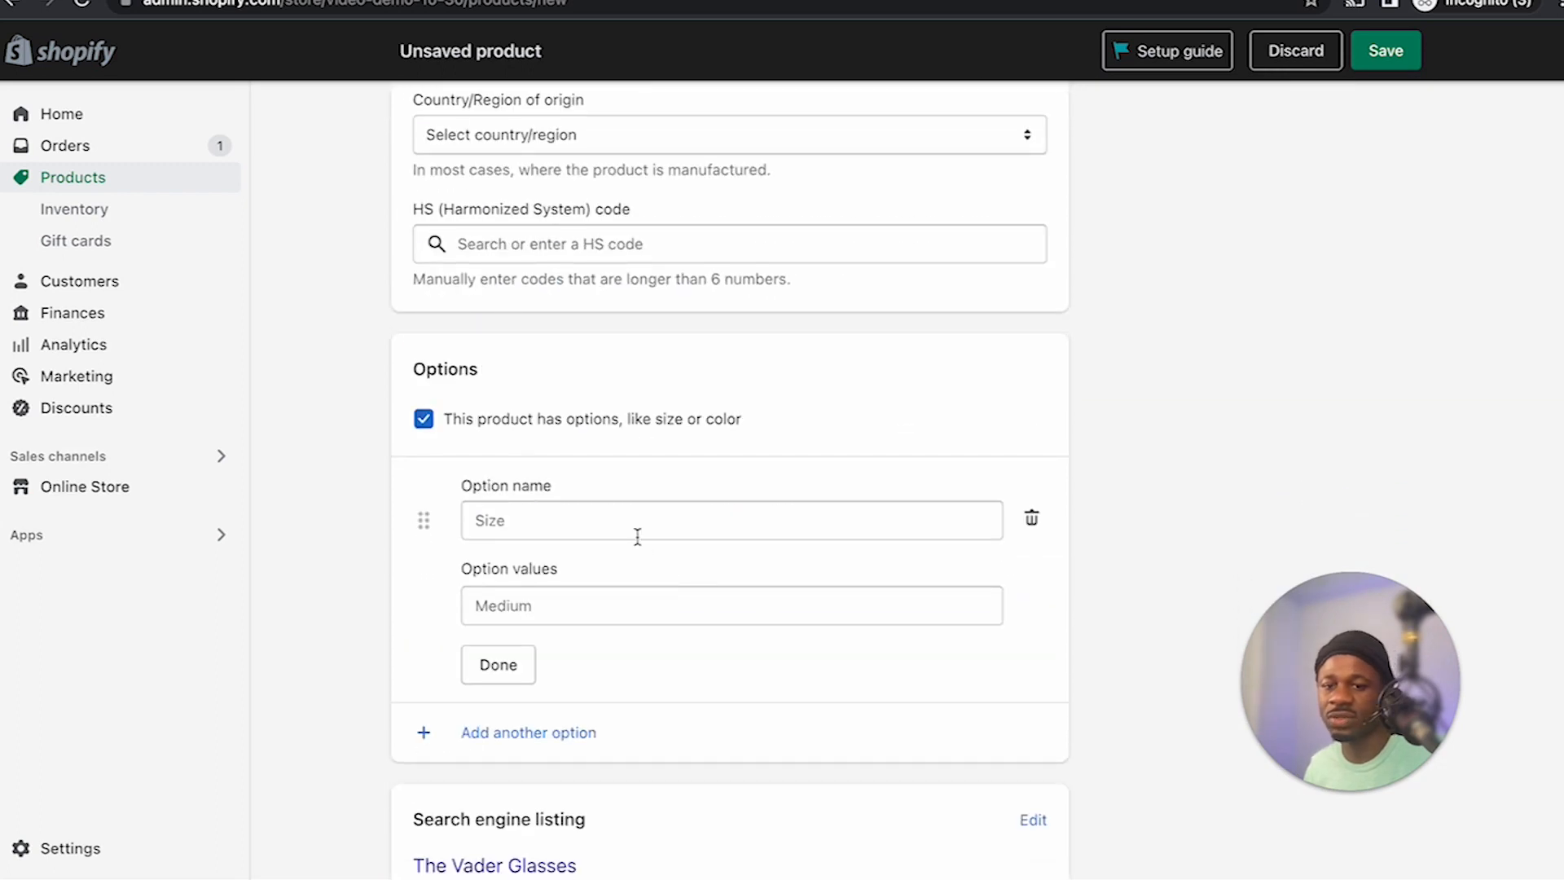
{"action": "left_click", "coordinate": [657, 522]}
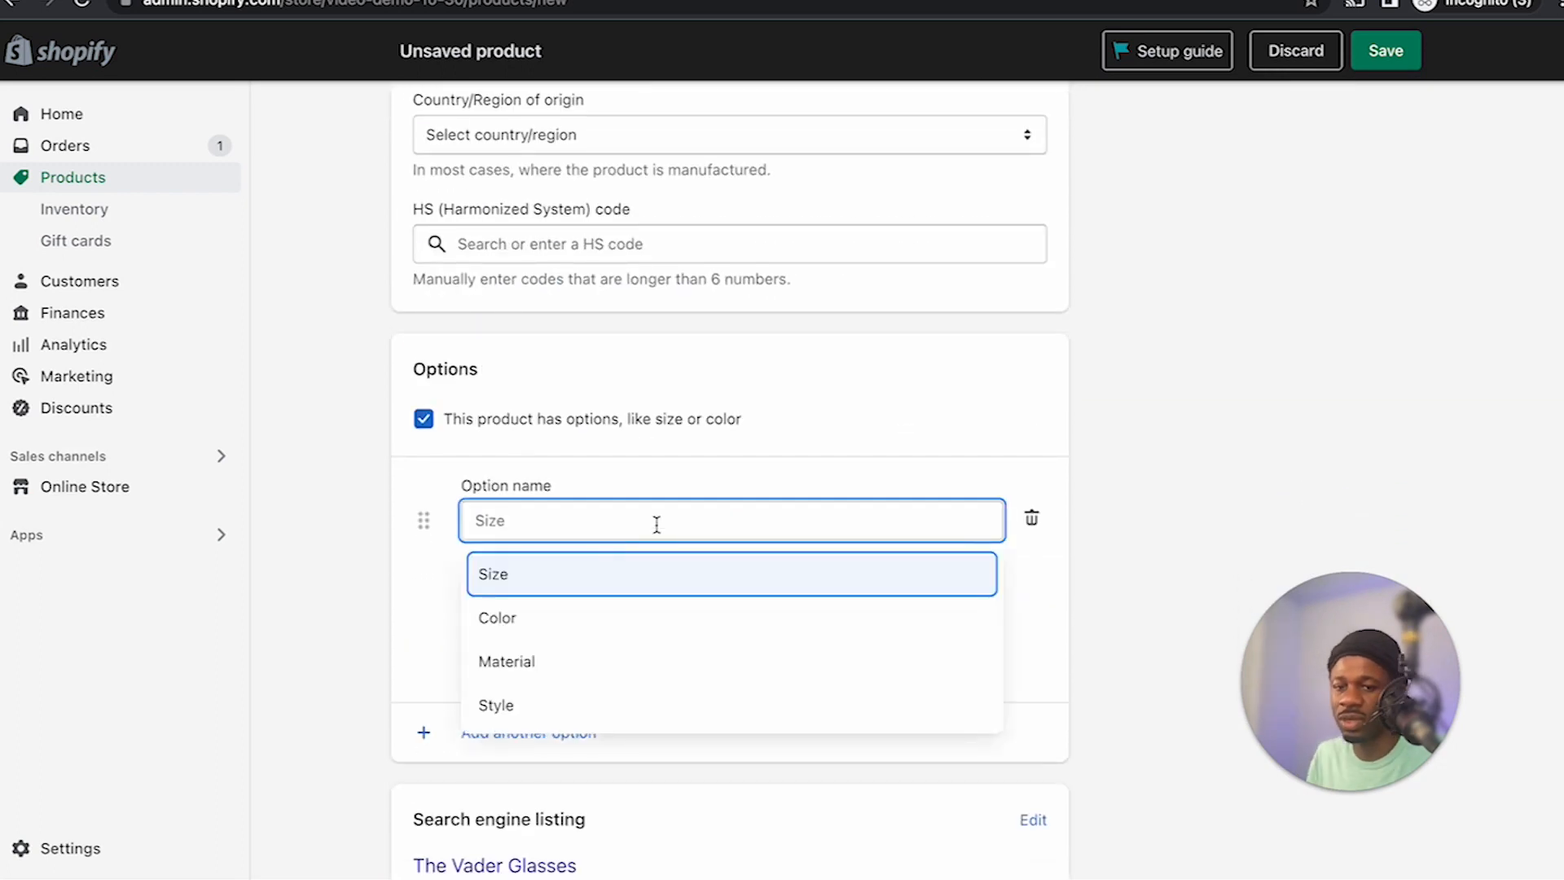
{"action": "left_click", "coordinate": [614, 634]}
Add the Color option values Black / Blue, Black / Pink and Black Gold, and finish the option.
{"action": "left_click", "coordinate": [573, 605]}
{"action": "type", "text": "C"}
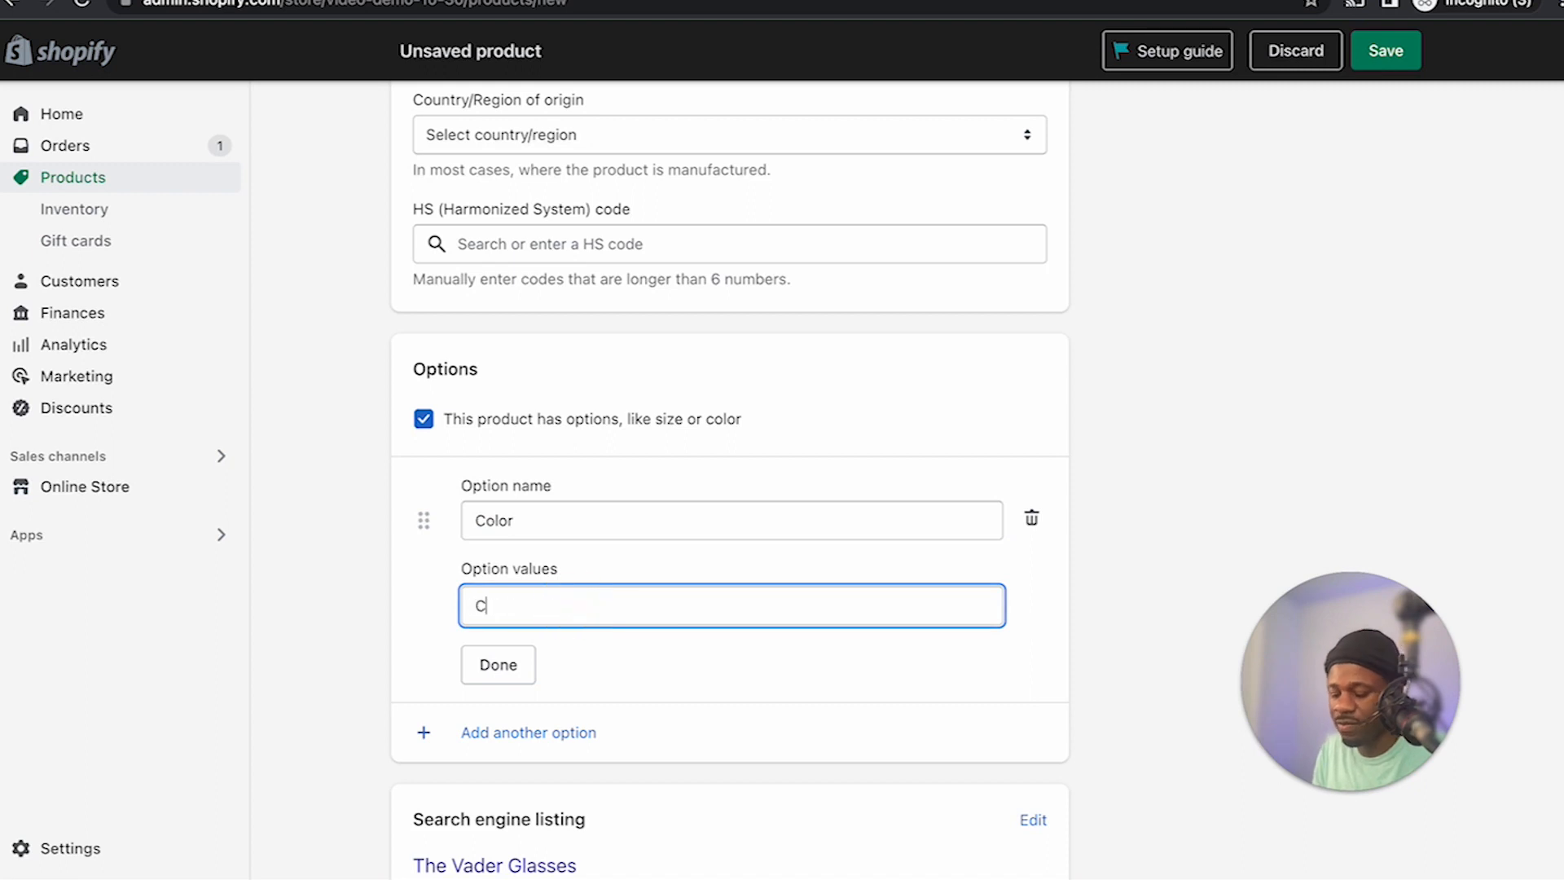
{"action": "type", "text": "llack"}
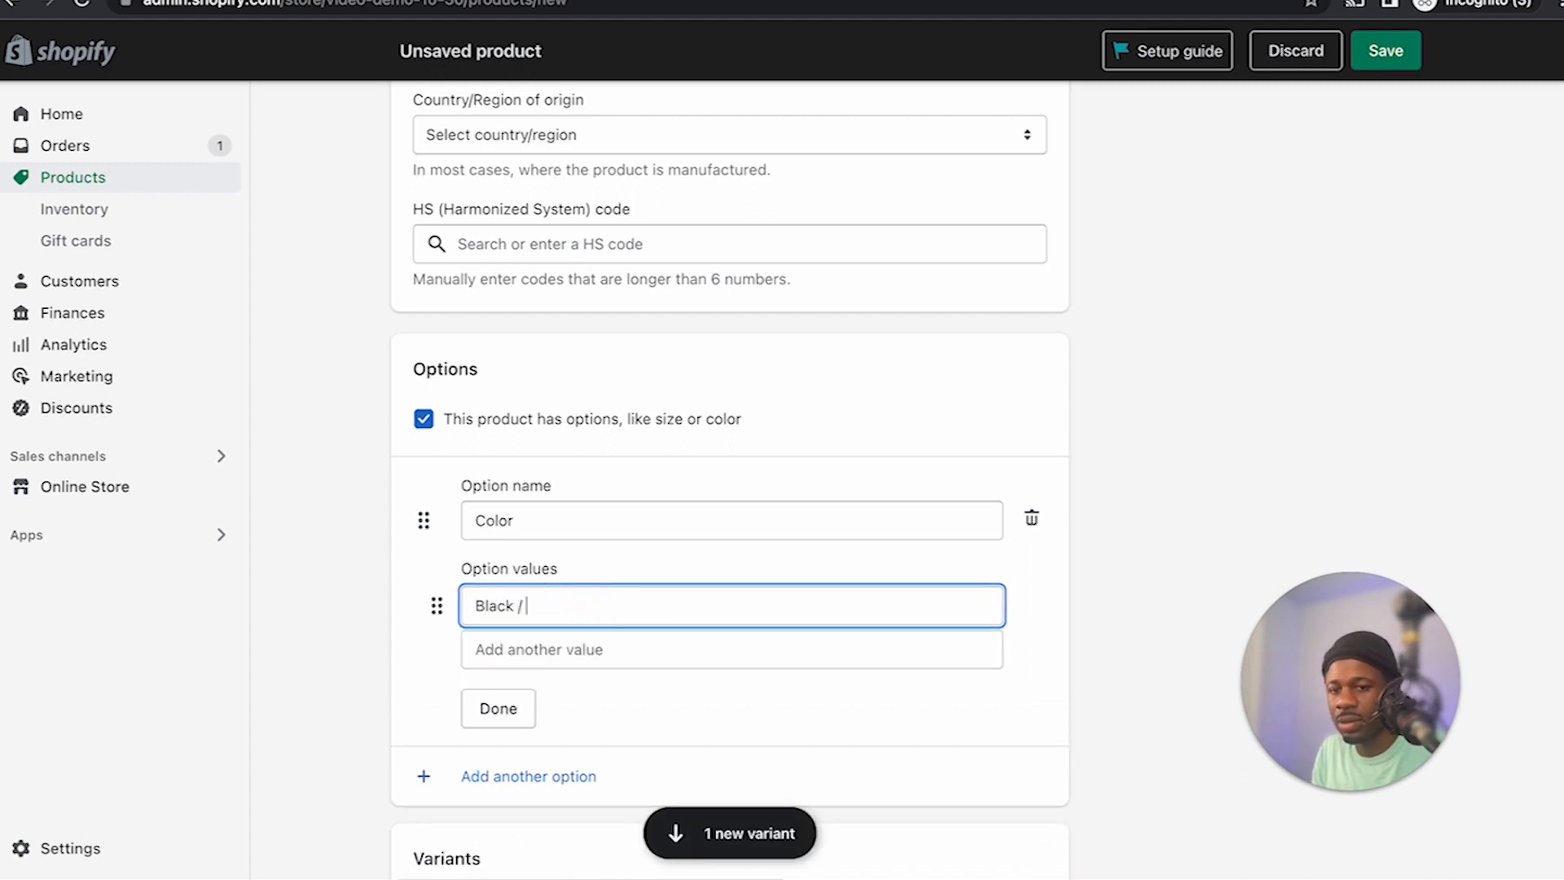
{"action": "type", "text": " / Blue"}
{"action": "left_click", "coordinate": [577, 650]}
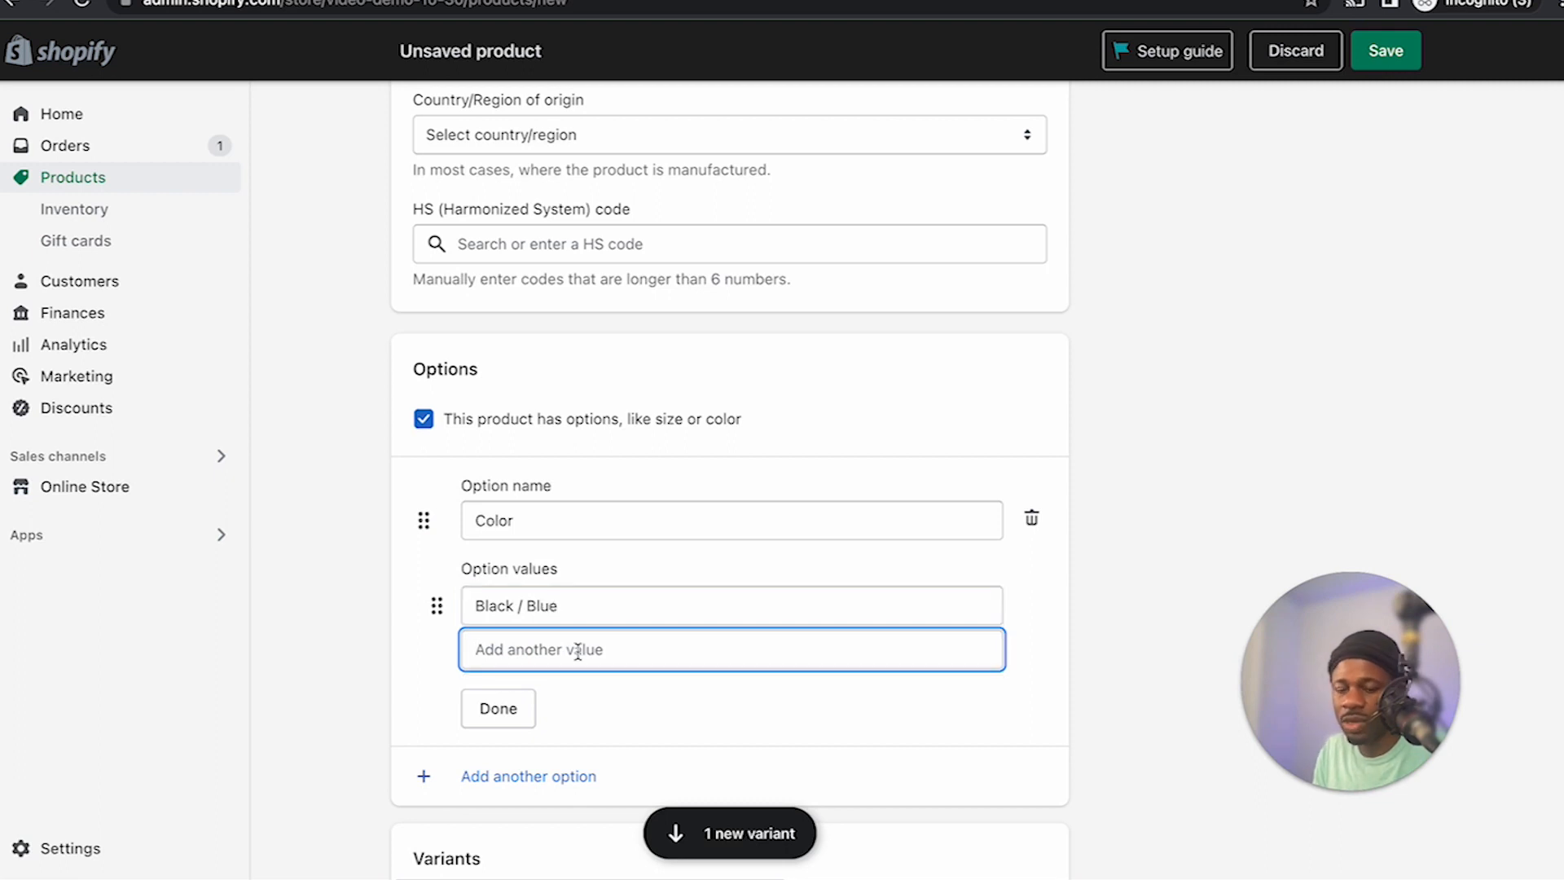
{"action": "type", "text": "Black /"}
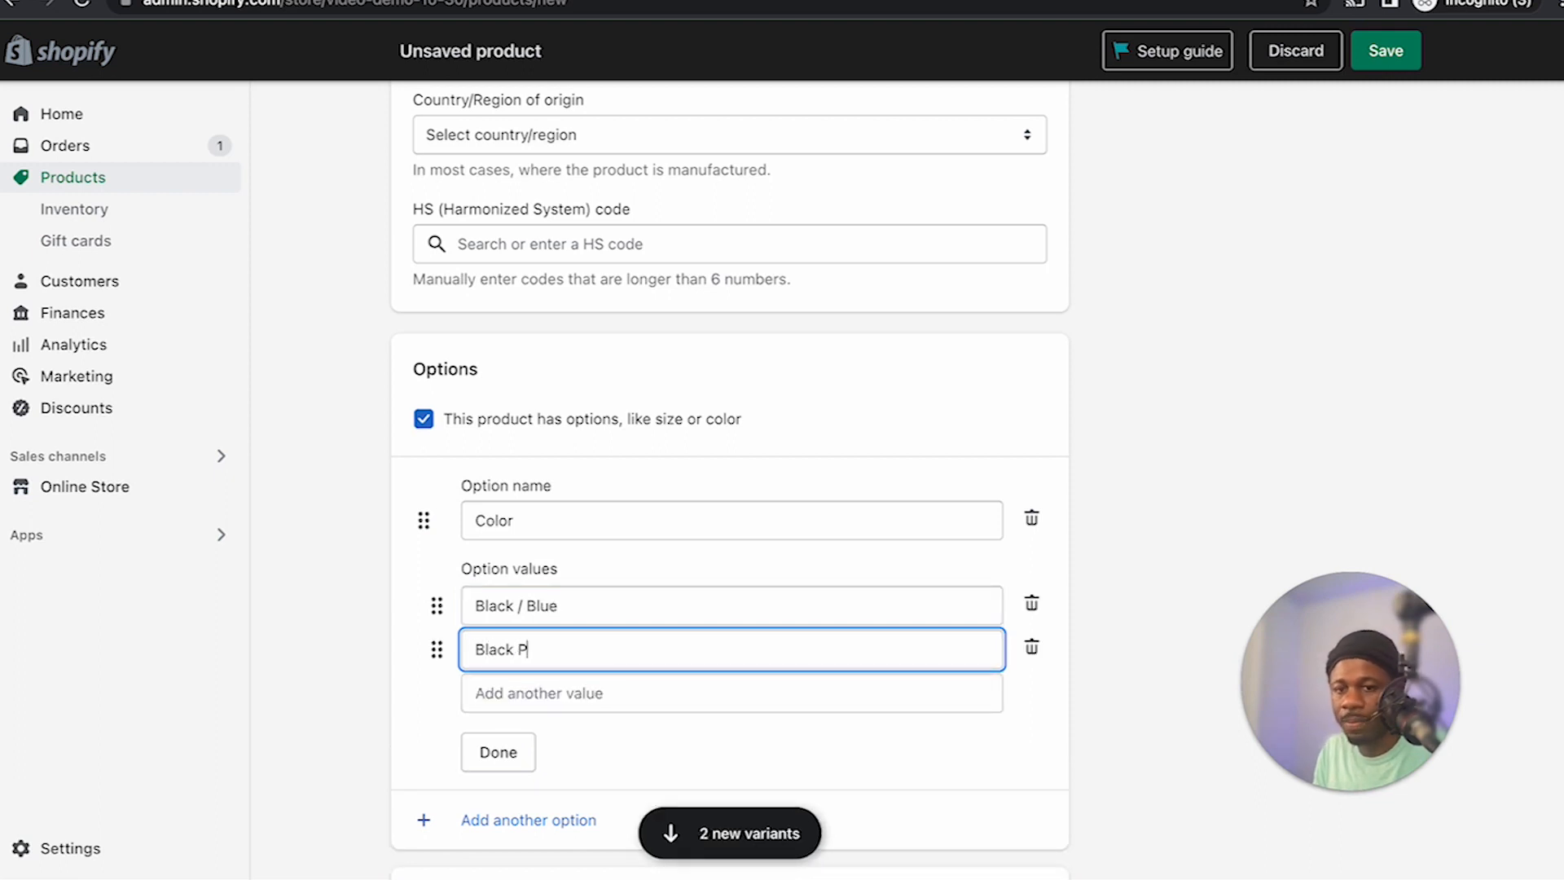
{"action": "type", "text": " Pink"}
{"action": "left_click", "coordinate": [538, 693]}
{"action": "type", "text": "Black"}
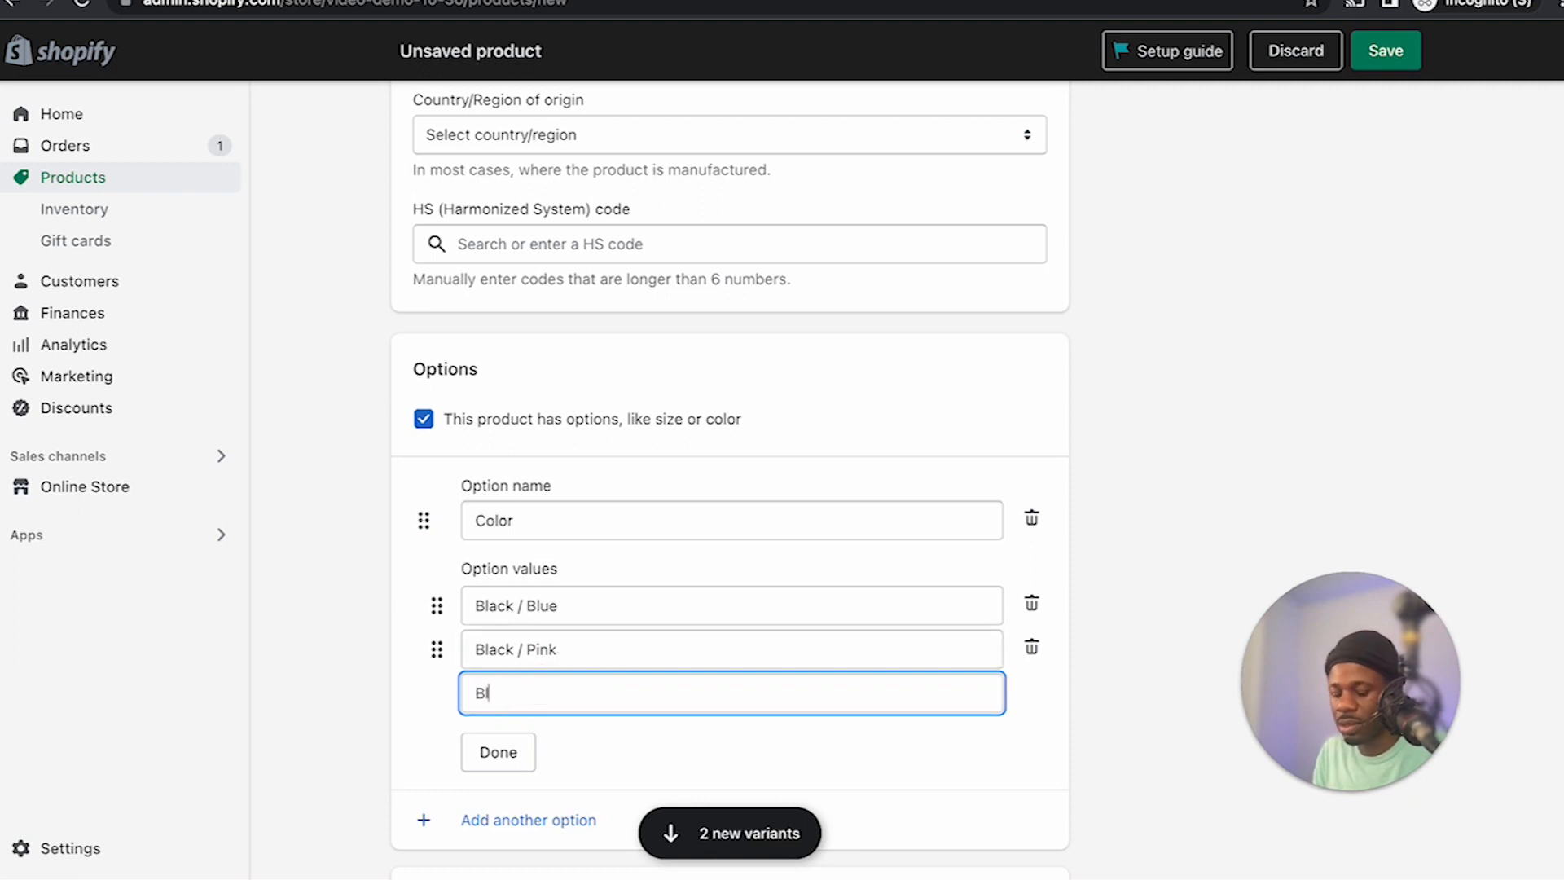
{"action": "type", "text": " Gold"}
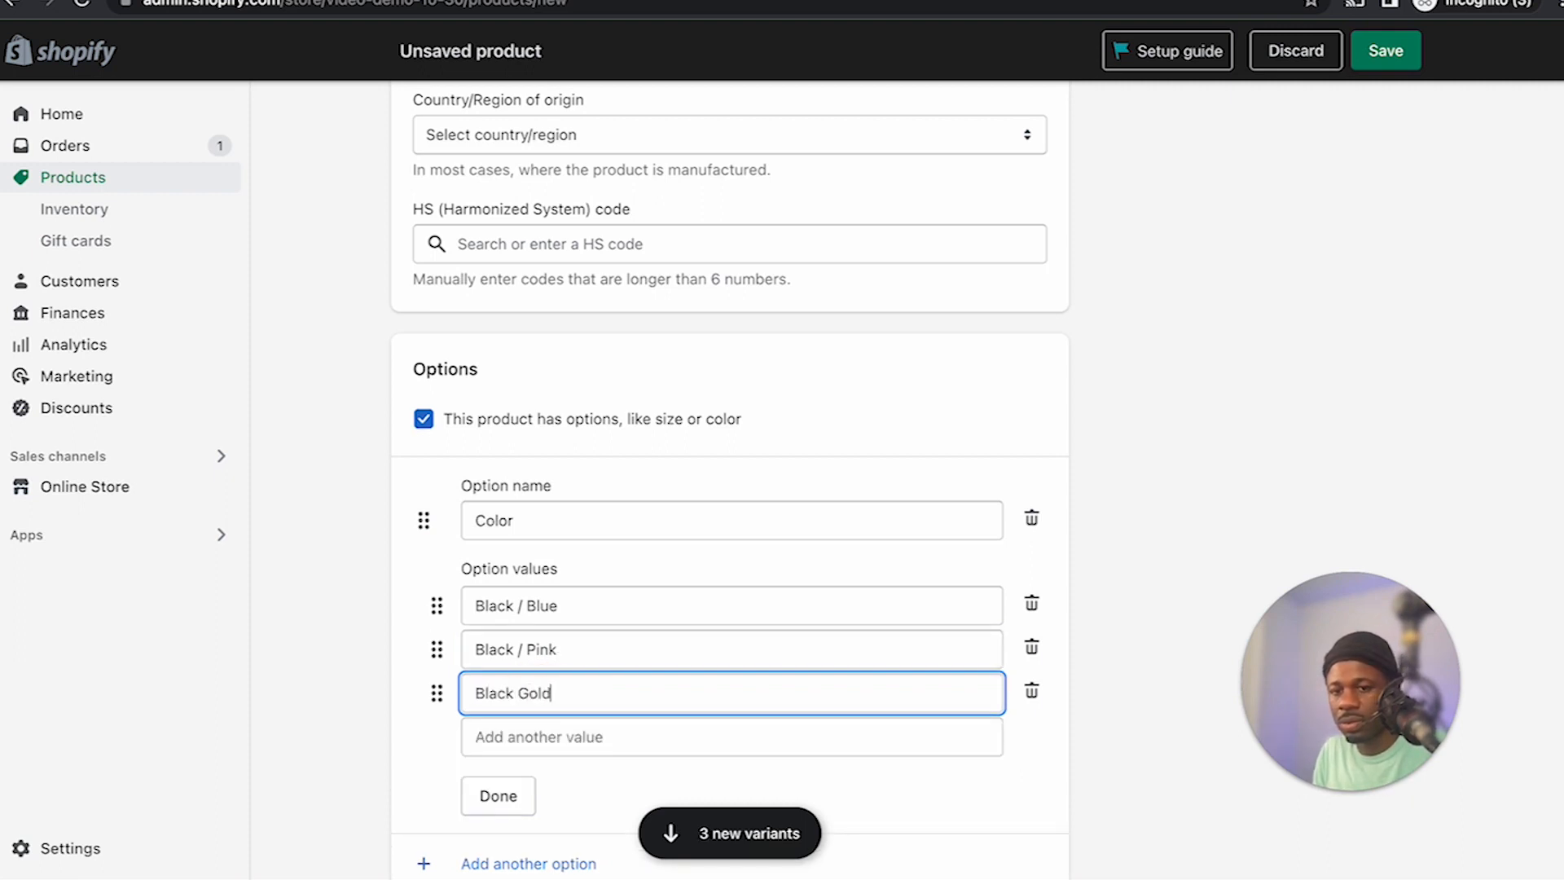
{"action": "left_click", "coordinate": [498, 796]}
Set the quantity of the Black / Pink variant to 2.
{"action": "scroll", "coordinate": [604, 562], "scroll_direction": "down", "scroll_amount": 5}
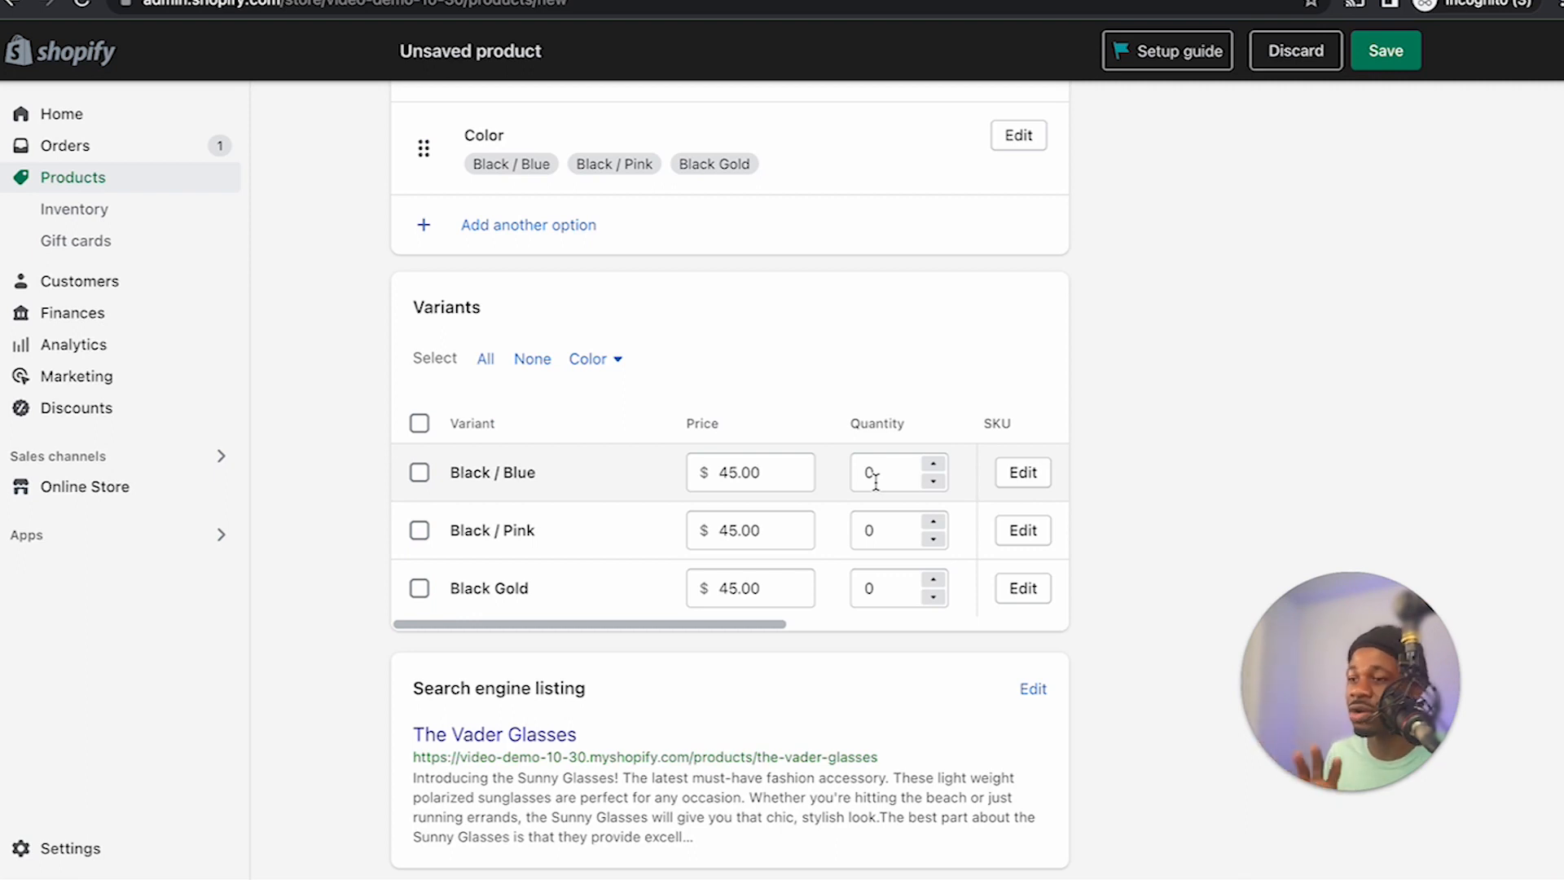
{"action": "left_click", "coordinate": [890, 526]}
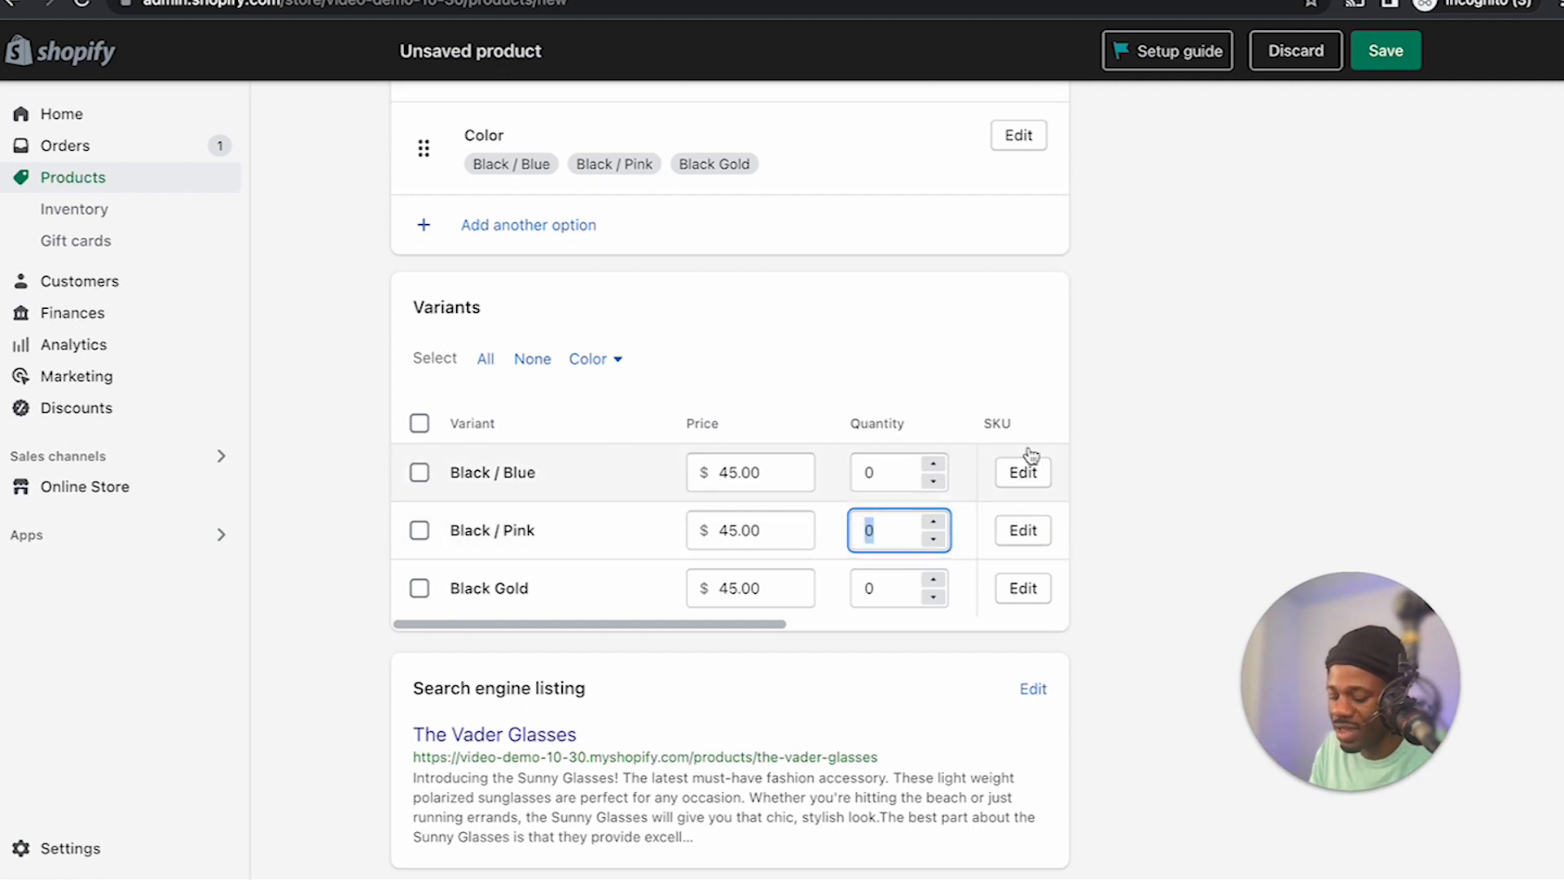
{"action": "type", "text": "2"}
{"action": "key", "text": "Tab"}
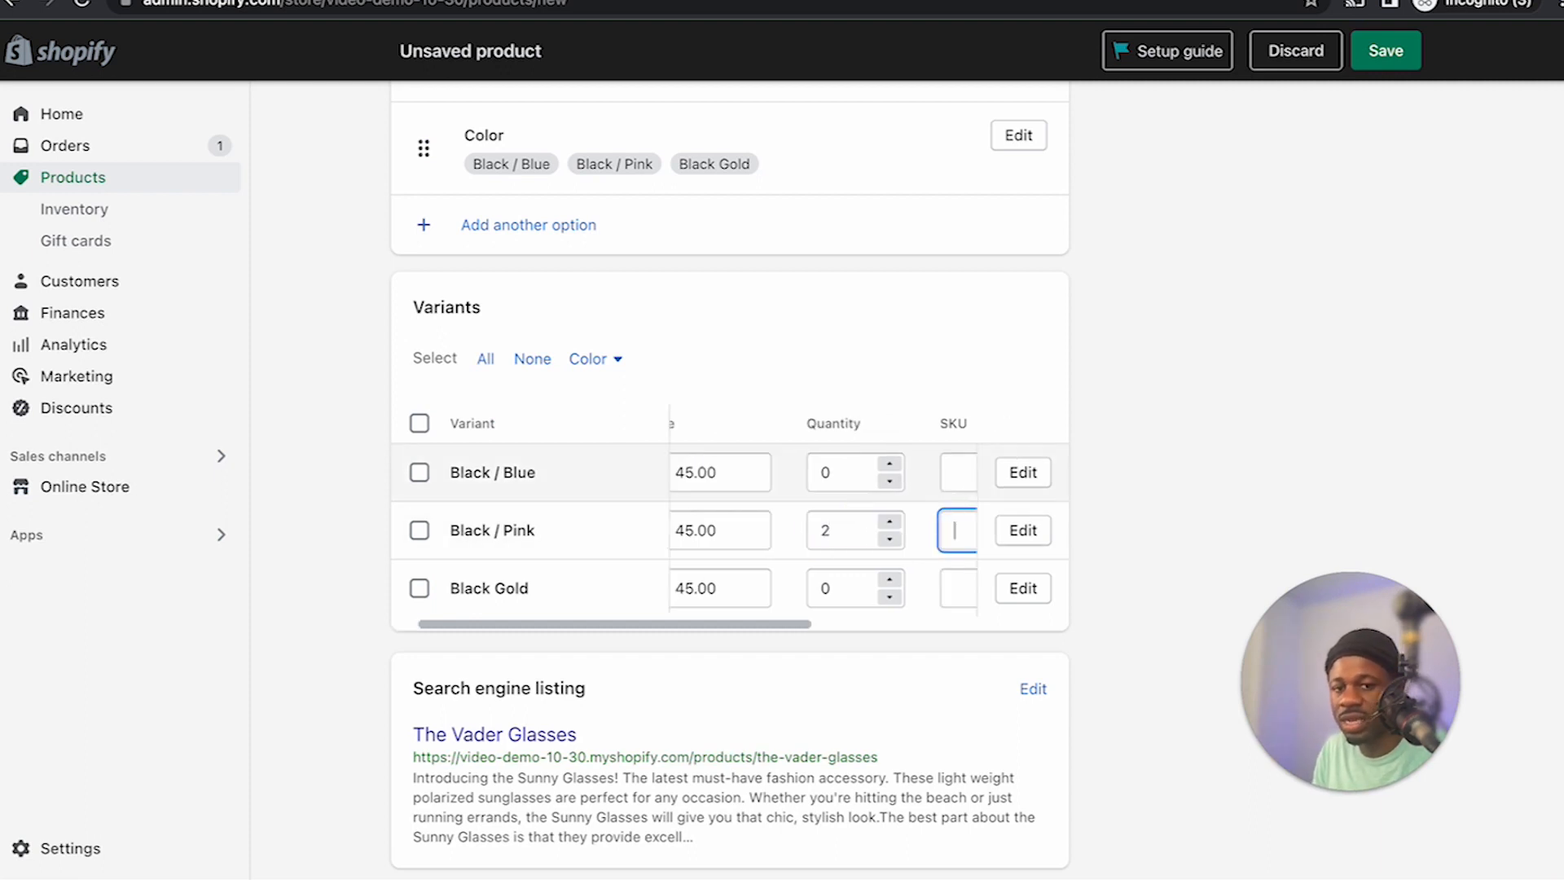
Set the quantity of the Black Gold variant to 10 and save the product with the Online Store sales channel enabled.
{"action": "left_click", "coordinate": [856, 589]}
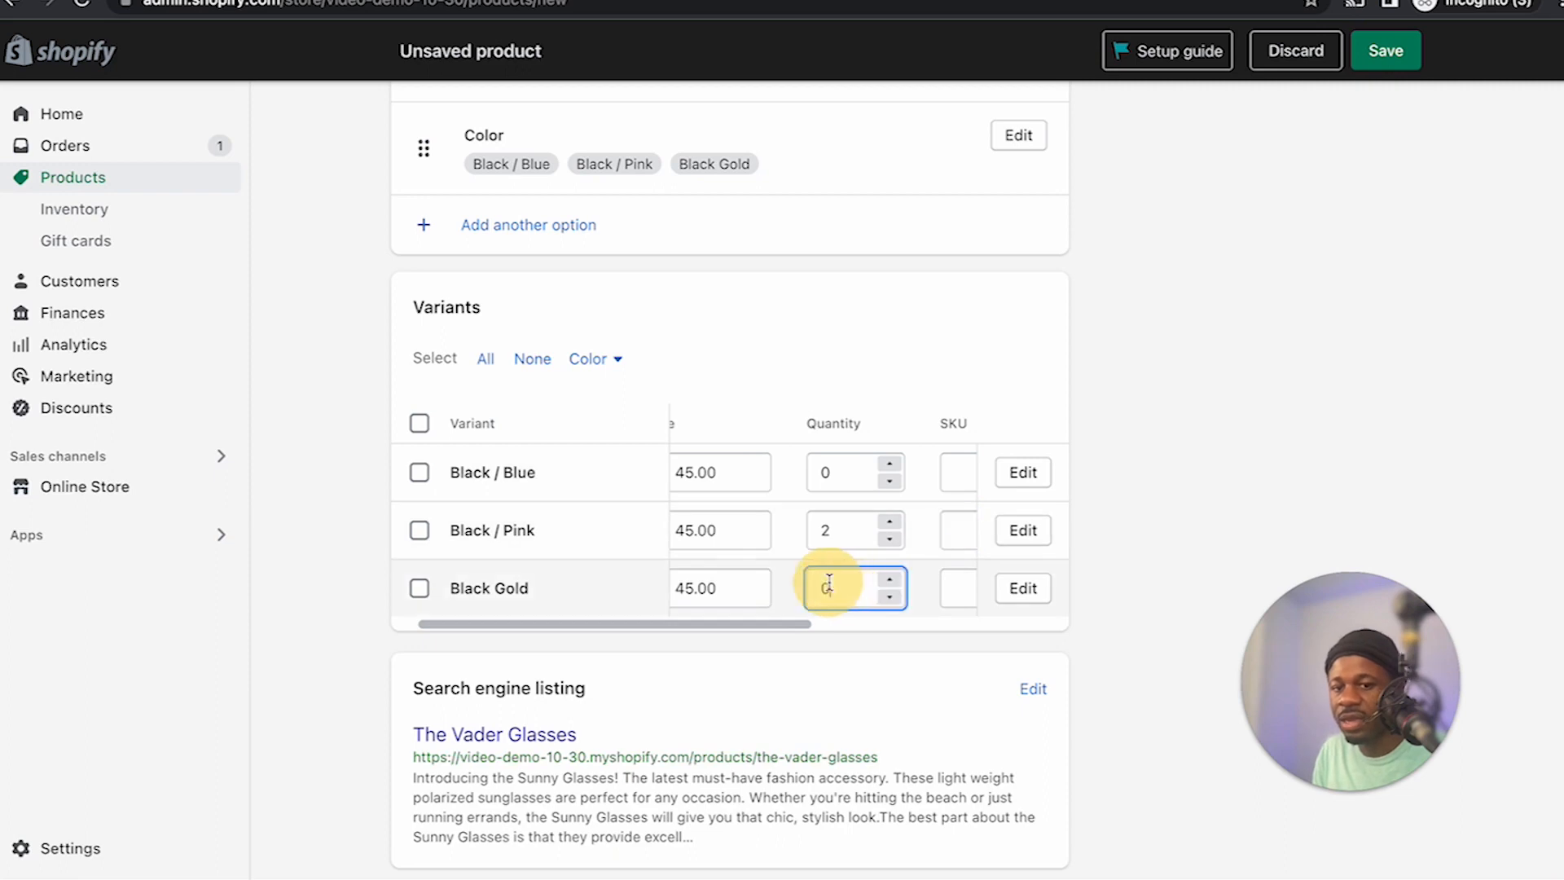
{"action": "type", "text": "10"}
{"action": "scroll", "coordinate": [956, 696], "scroll_direction": "up", "scroll_amount": 15}
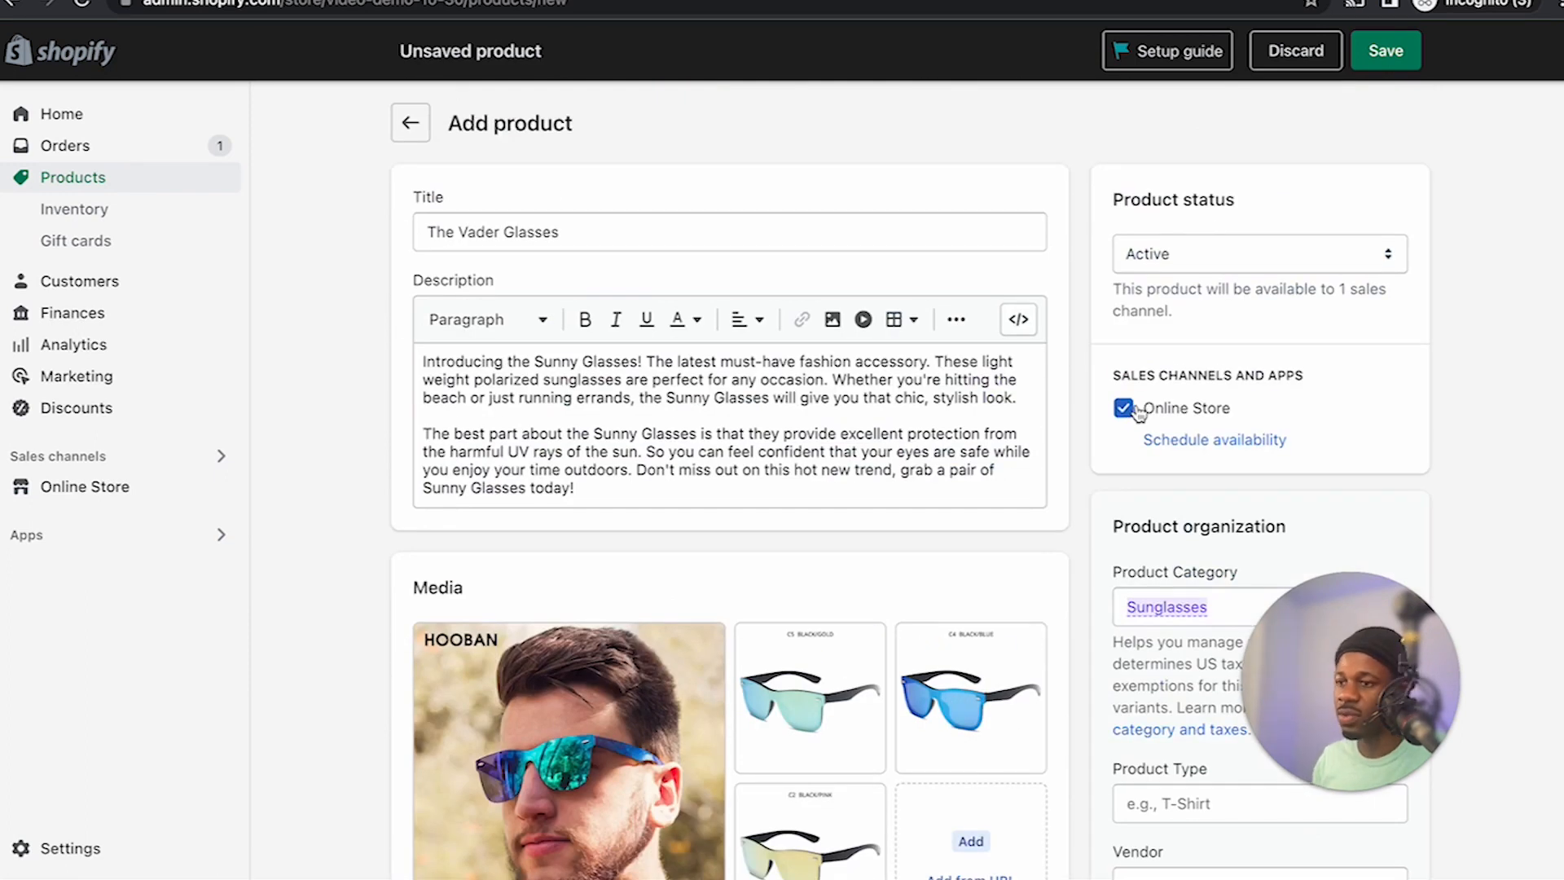
{"action": "left_click", "coordinate": [1149, 408]}
{"action": "left_click", "coordinate": [1145, 415]}
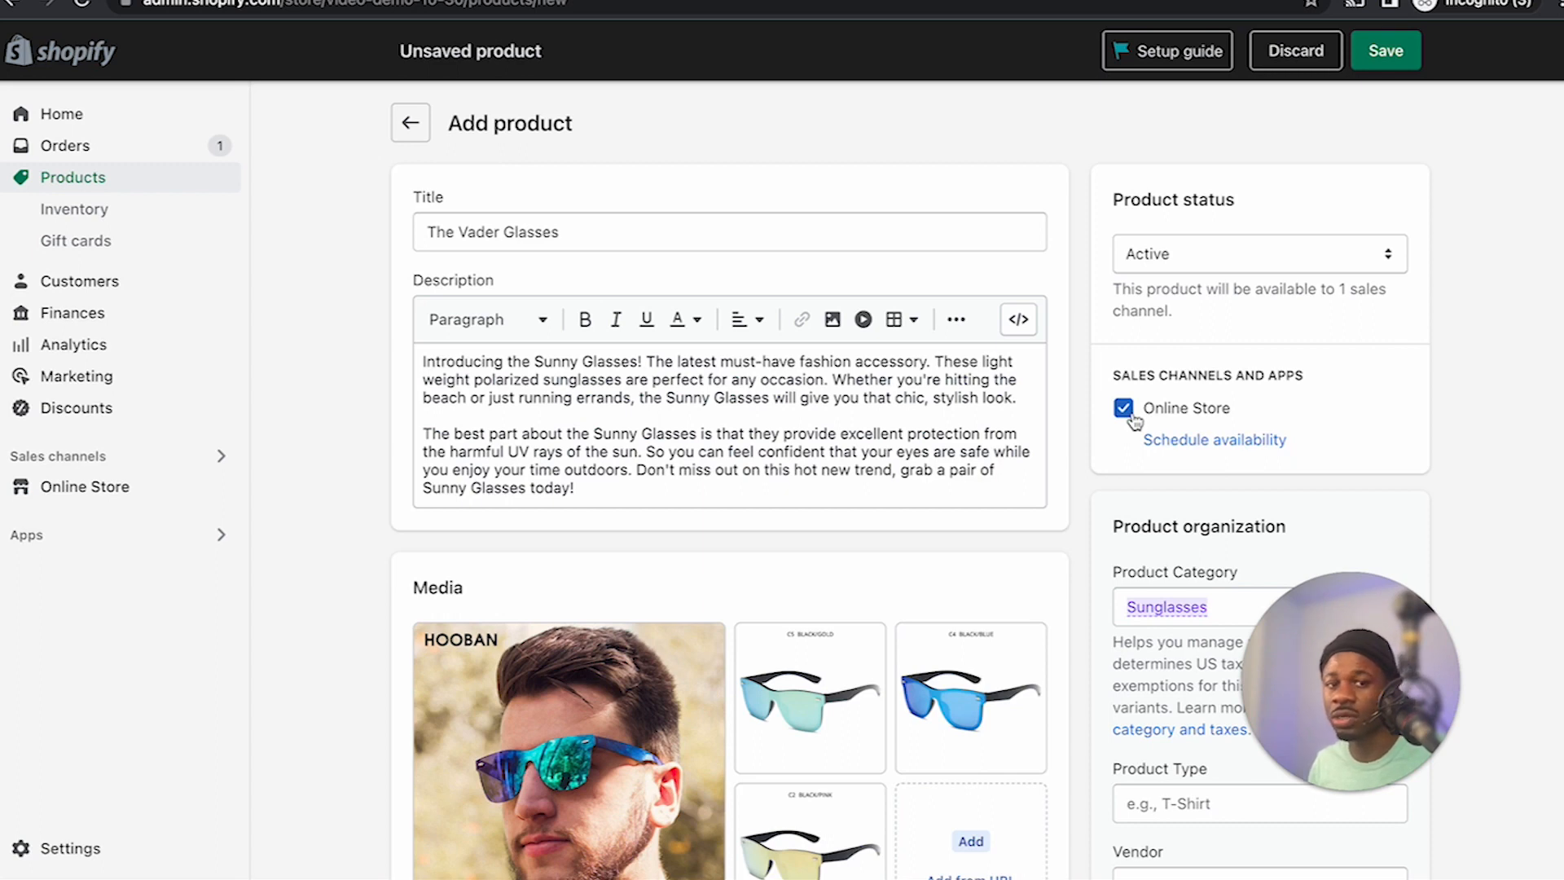
{"action": "left_click", "coordinate": [1389, 51]}
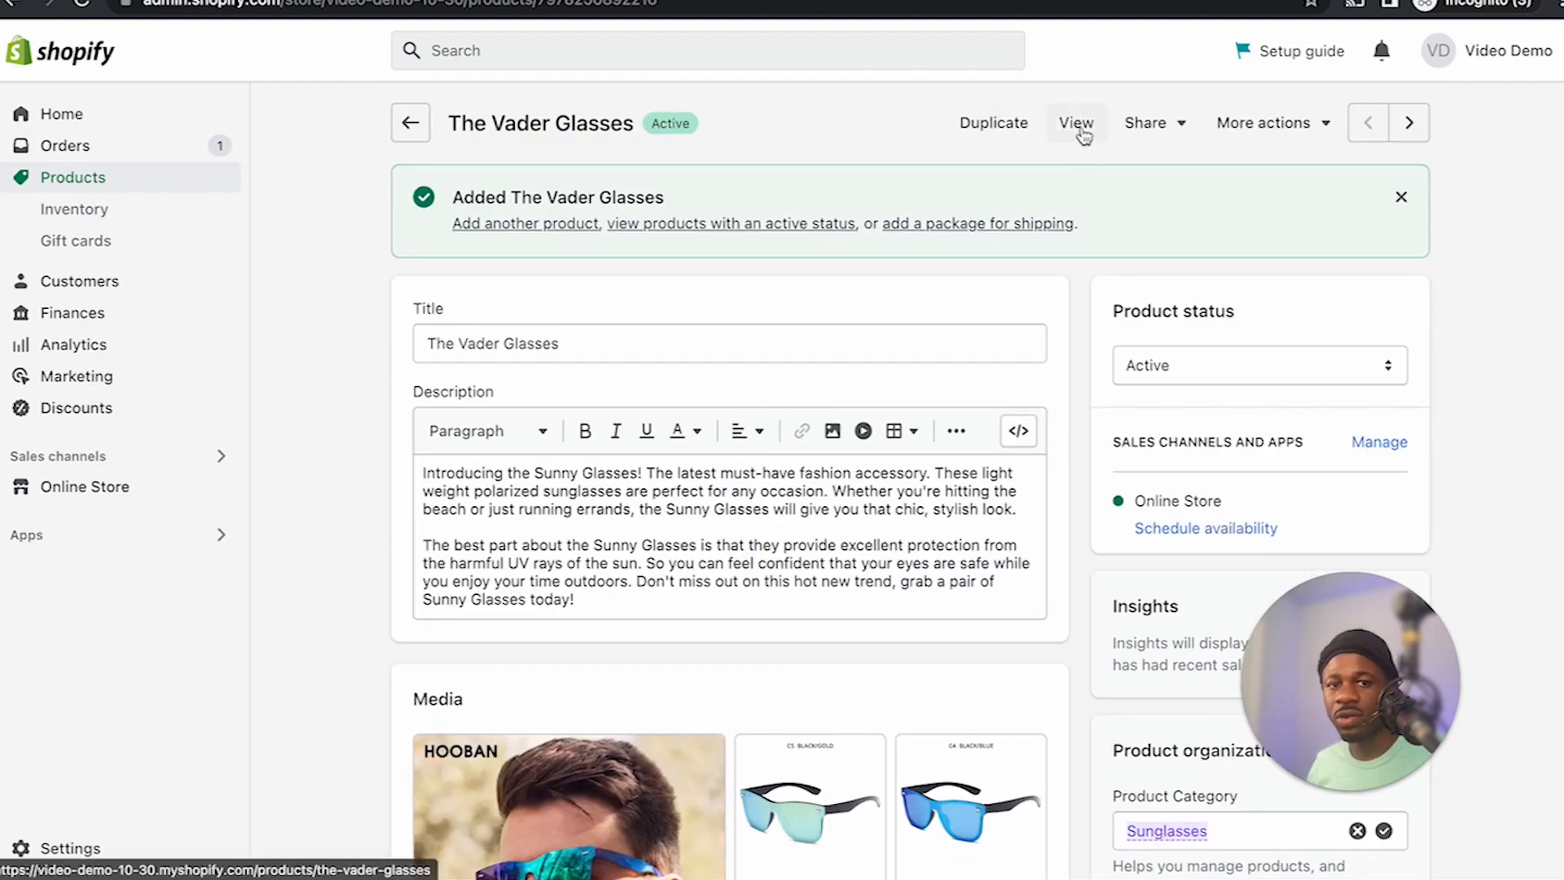
View the product in the online store and try the Black / Pink and Black Gold color choices.
{"action": "left_click", "coordinate": [1080, 129]}
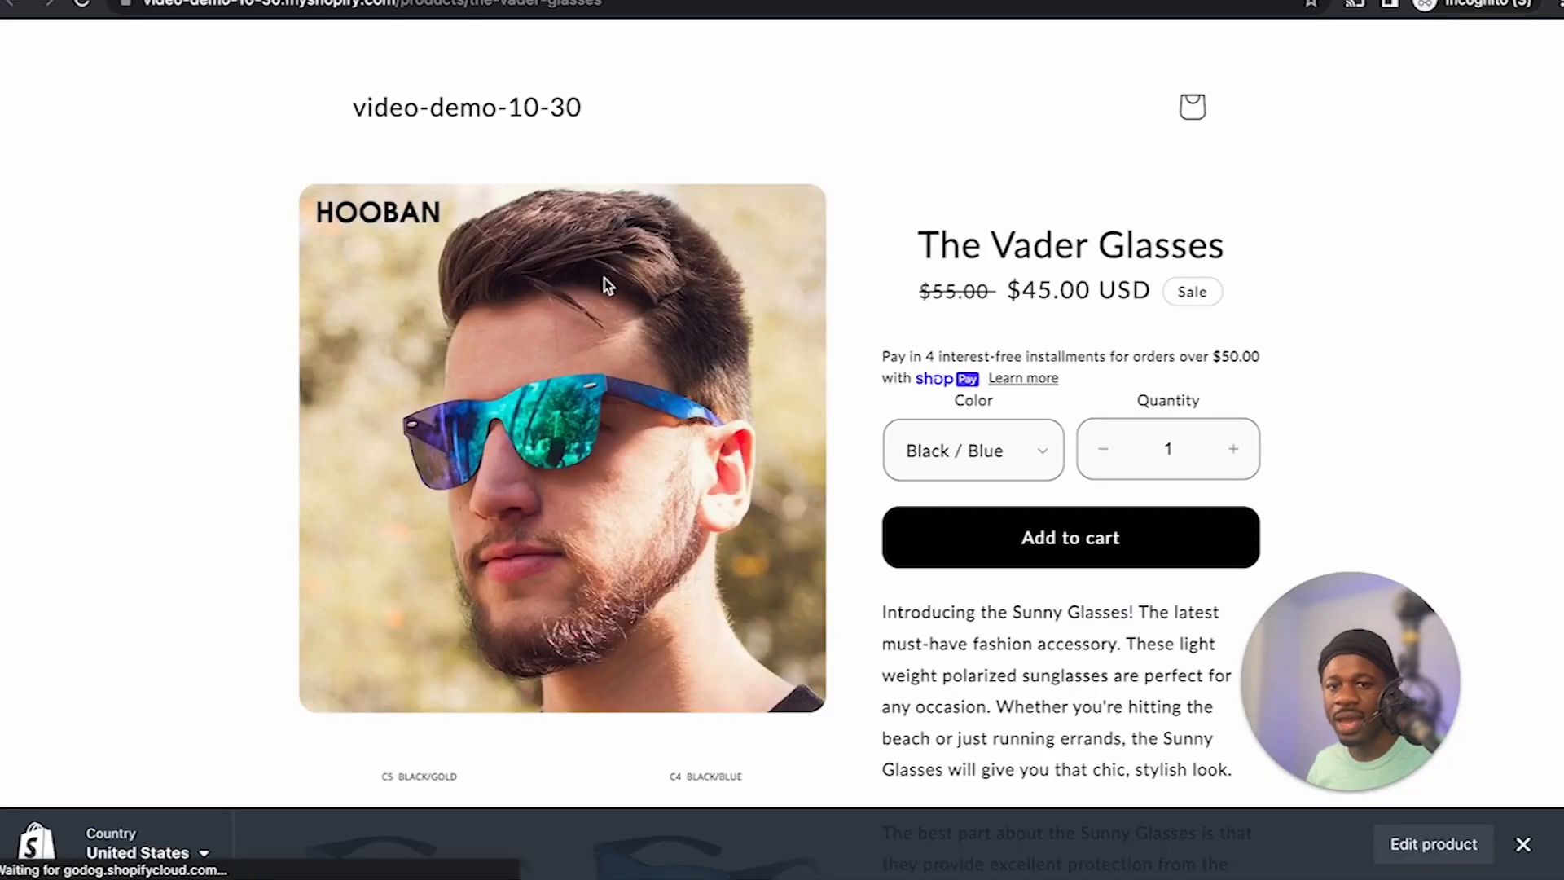
{"action": "scroll", "coordinate": [613, 276], "scroll_direction": "down", "scroll_amount": 5}
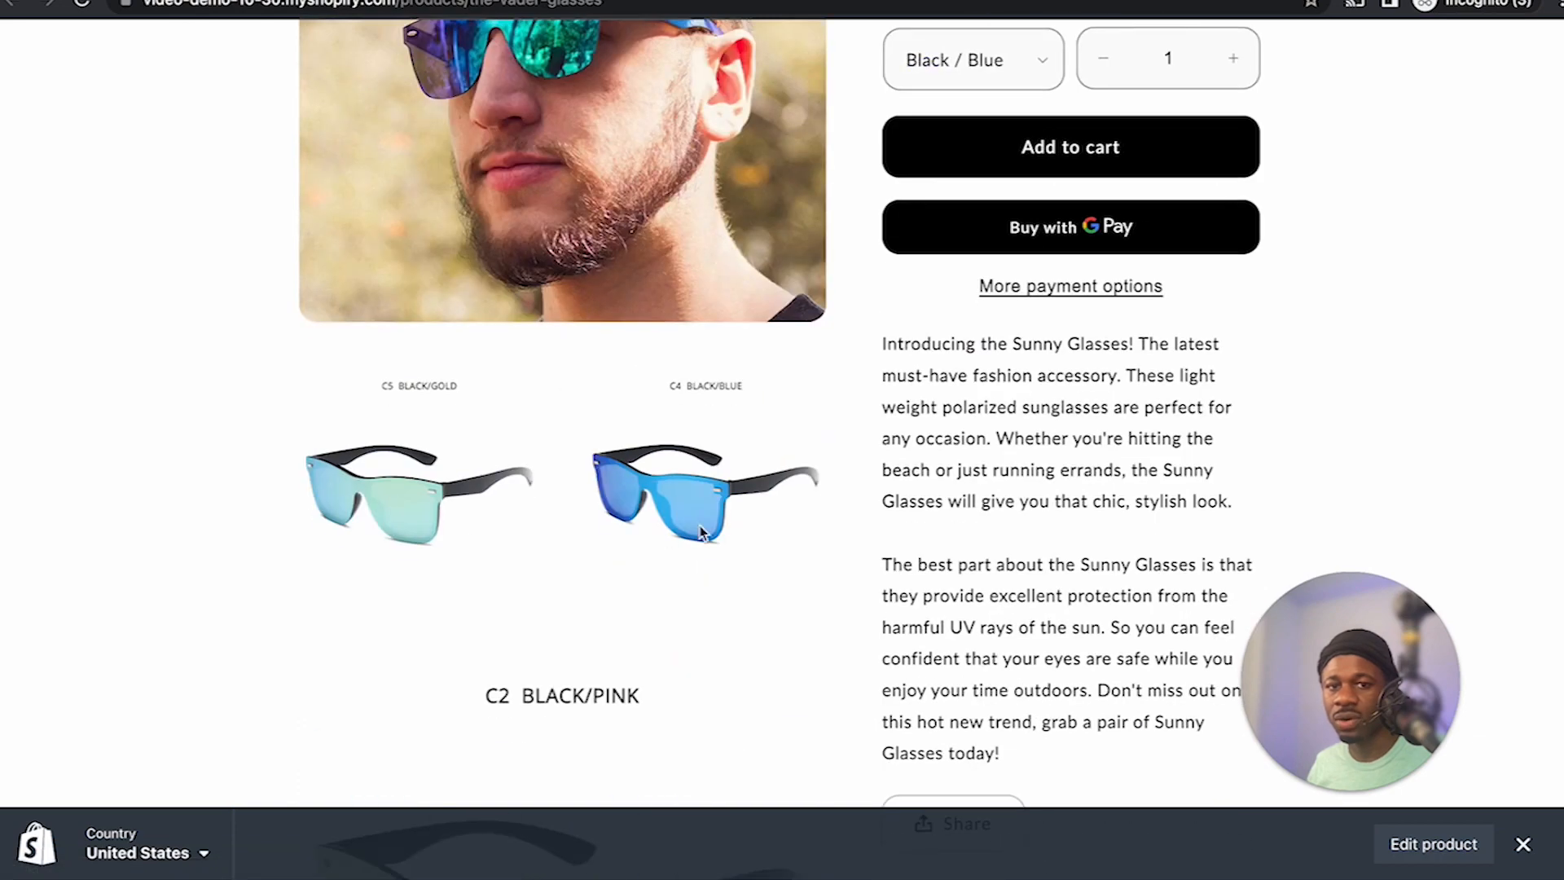
{"action": "scroll", "coordinate": [701, 536], "scroll_direction": "up", "scroll_amount": 4}
{"action": "left_click", "coordinate": [965, 375]}
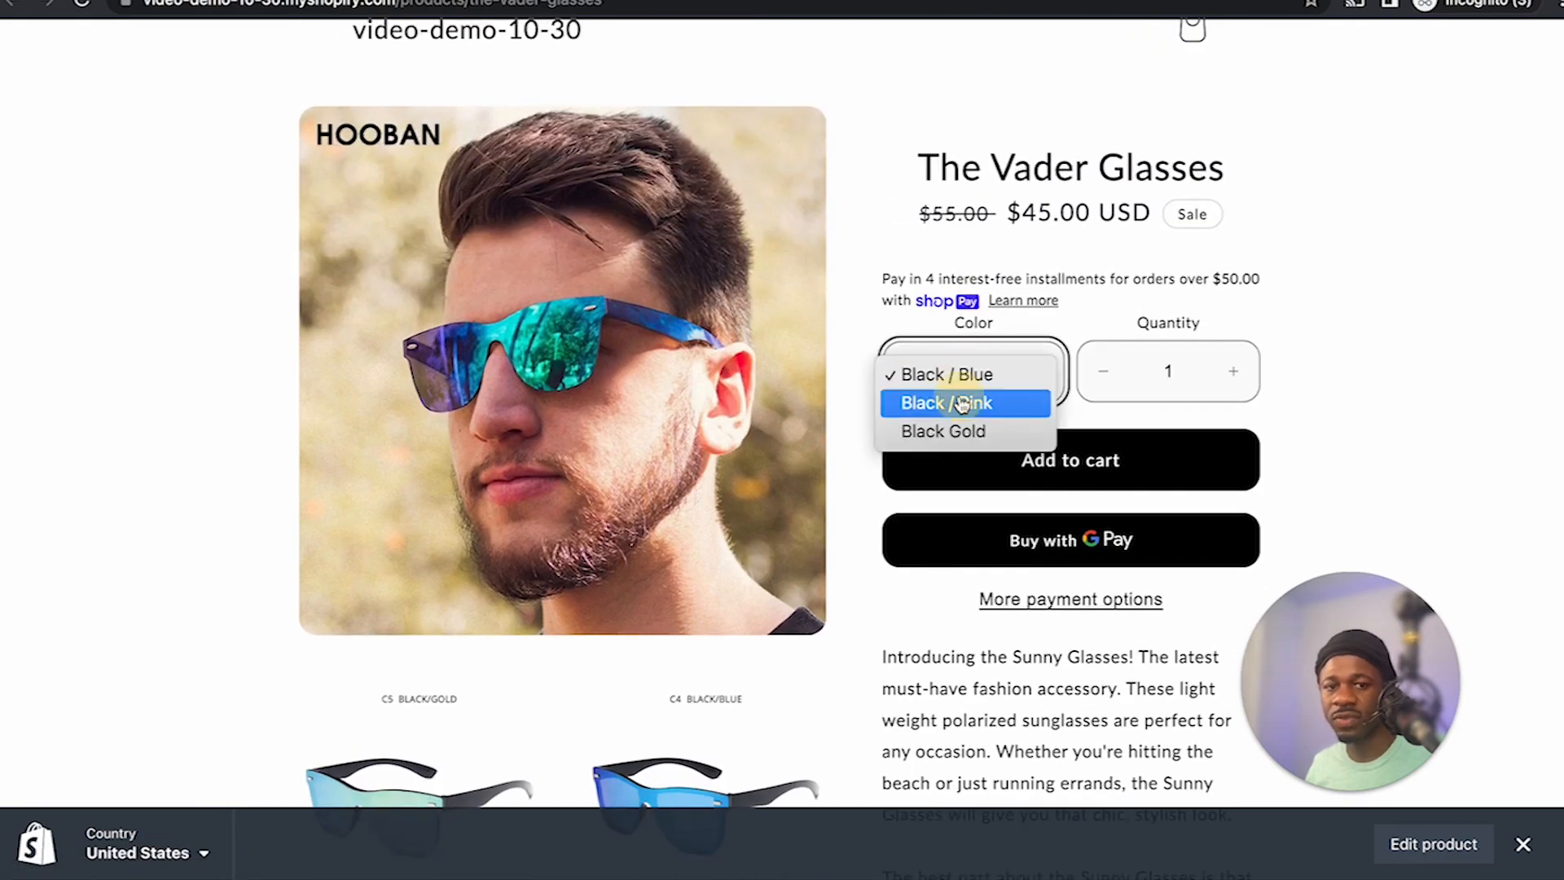
{"action": "left_click", "coordinate": [963, 403]}
{"action": "left_click", "coordinate": [1026, 391]}
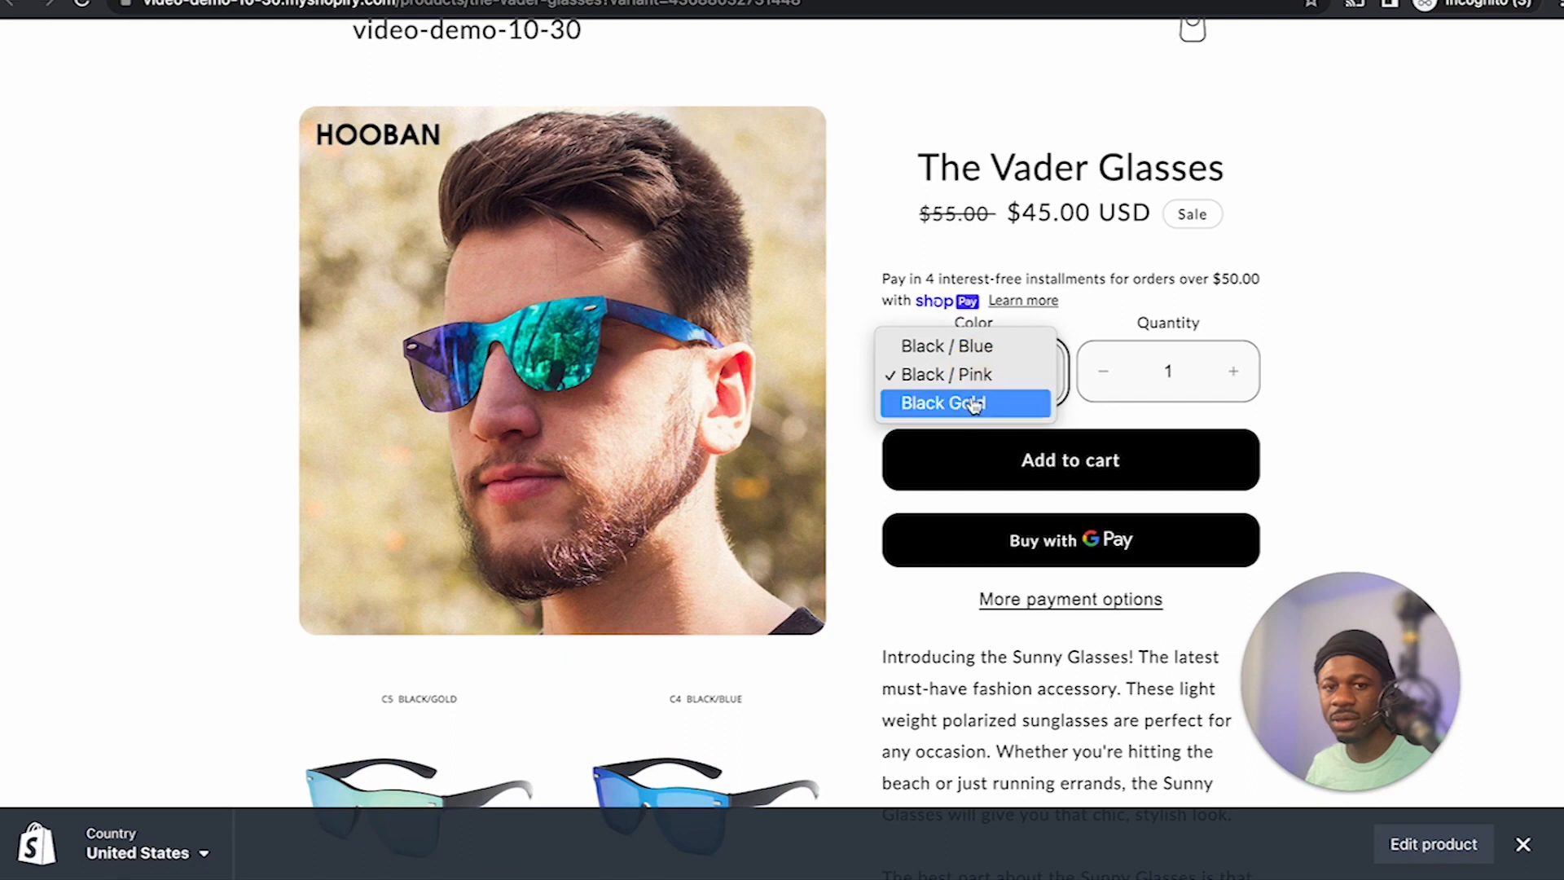
{"action": "left_click", "coordinate": [966, 402]}
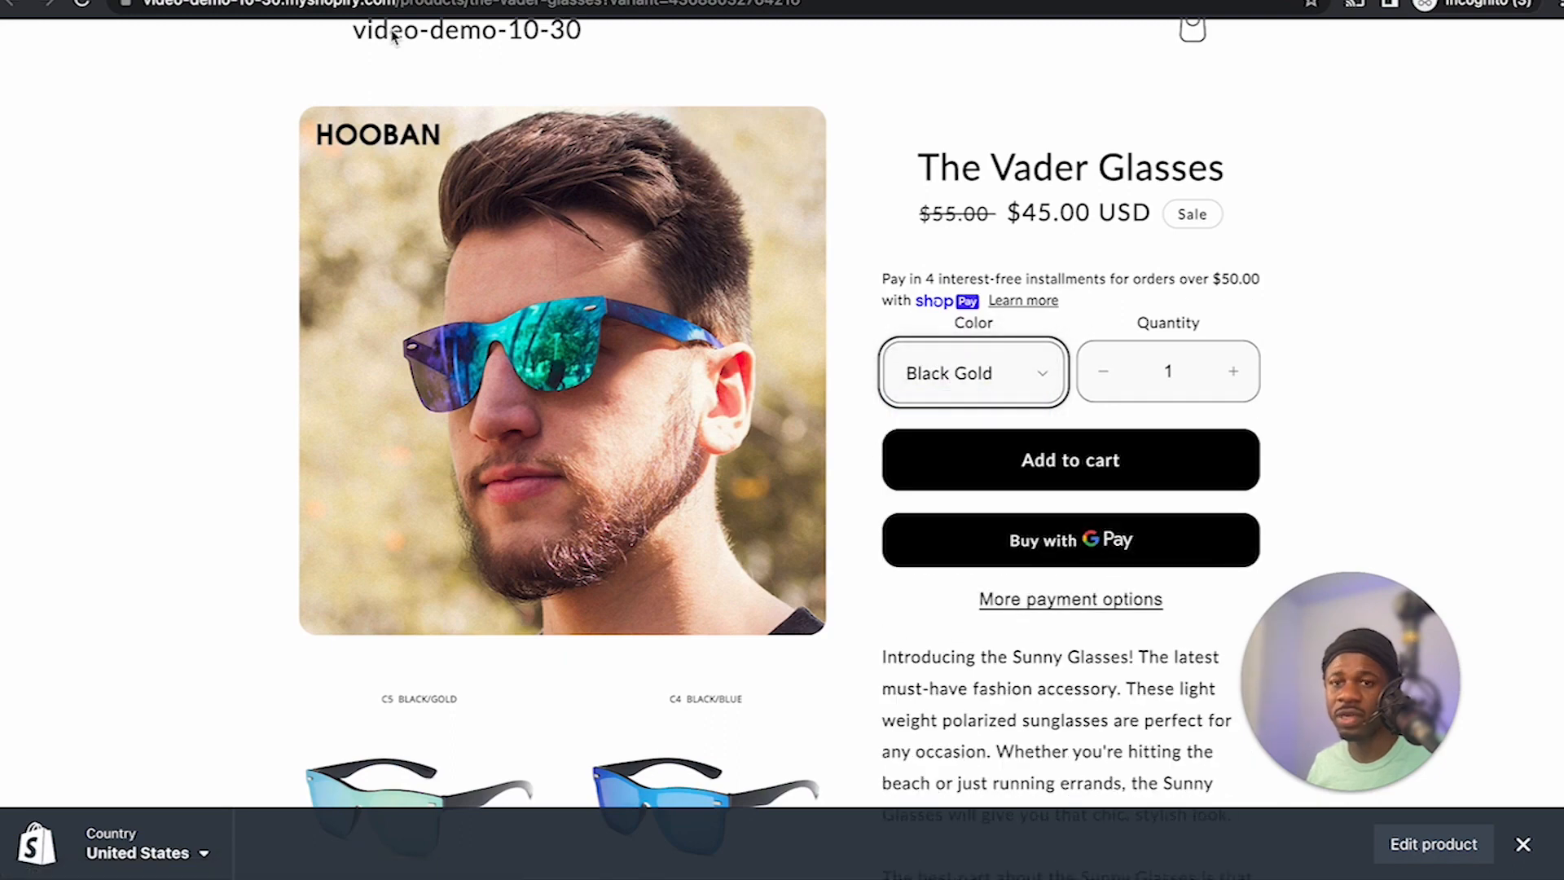
Return to the product's admin page and assign the C4 Black/Blue image to the Black / Blue variant.
{"action": "left_click", "coordinate": [213, 4]}
{"action": "scroll", "coordinate": [733, 443], "scroll_direction": "down", "scroll_amount": 7}
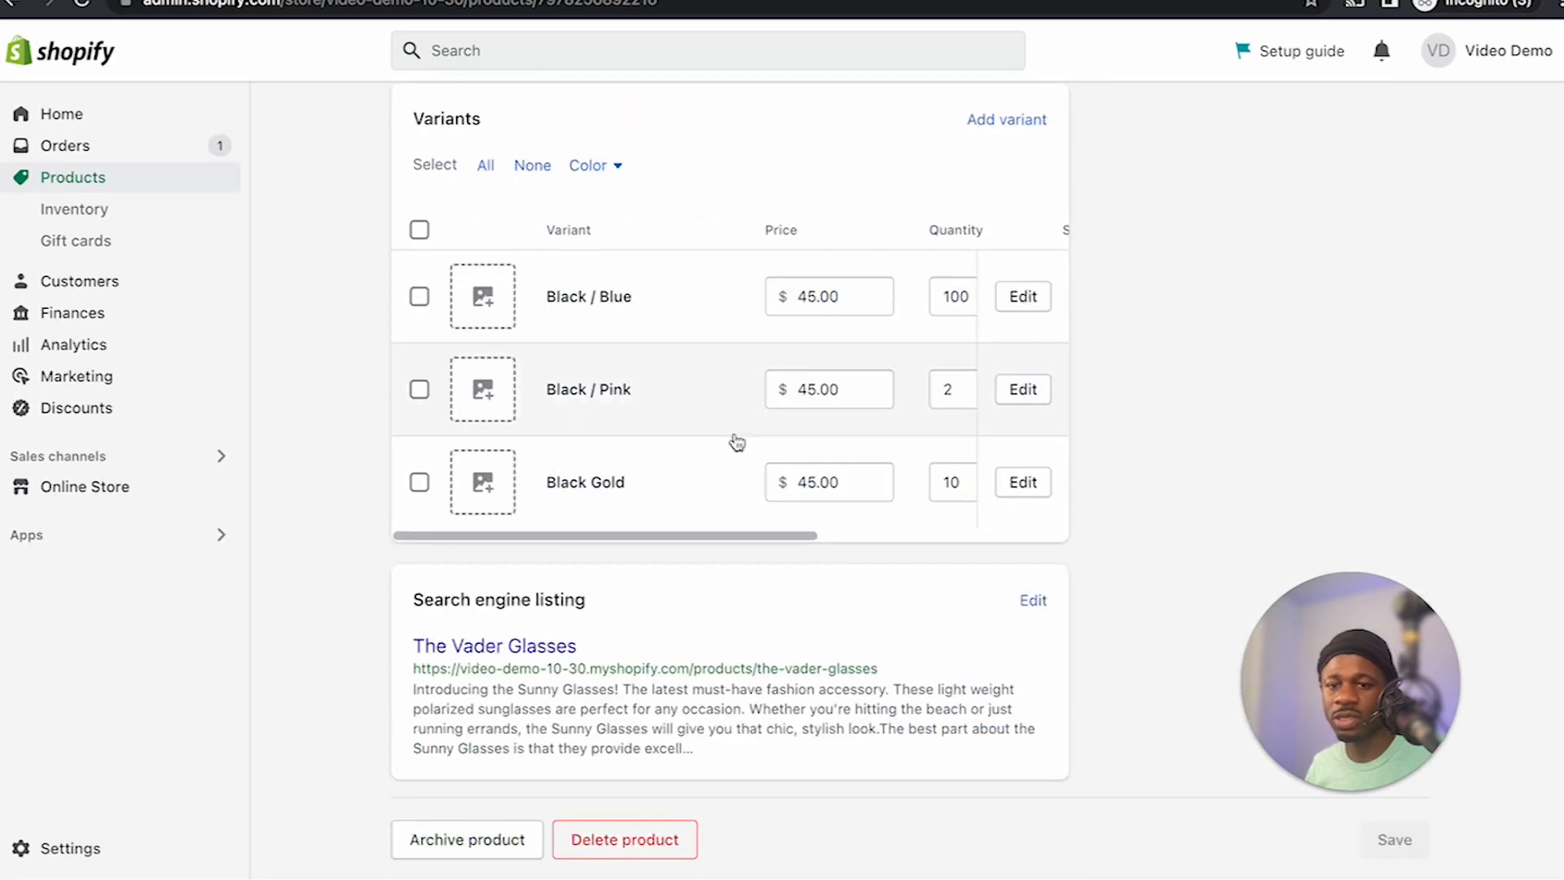
{"action": "left_click", "coordinate": [483, 295]}
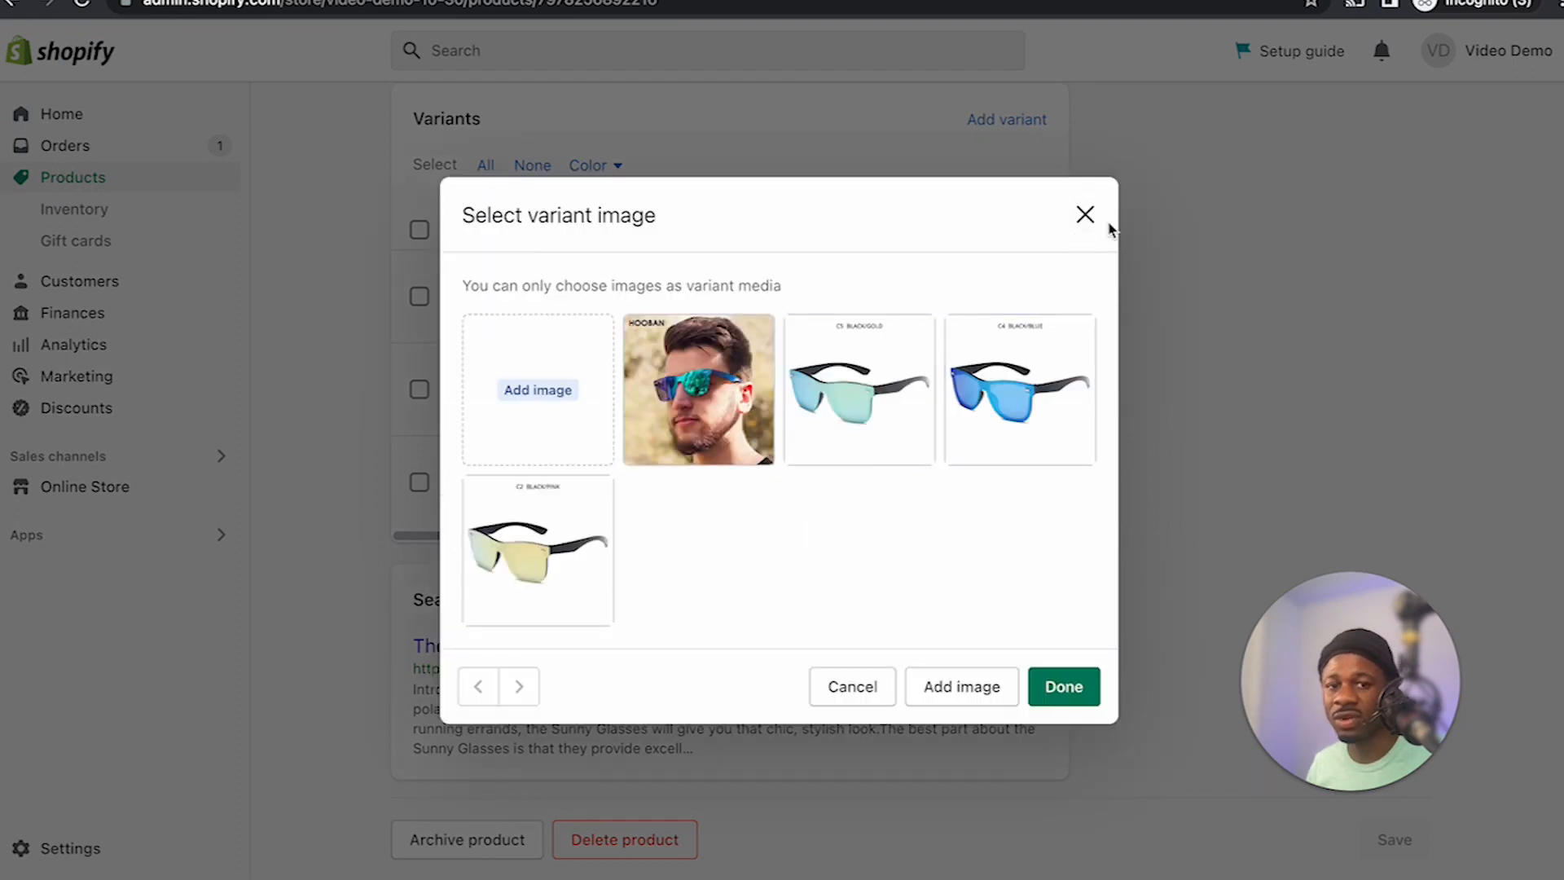
{"action": "left_click", "coordinate": [1085, 214]}
{"action": "left_click", "coordinate": [480, 305]}
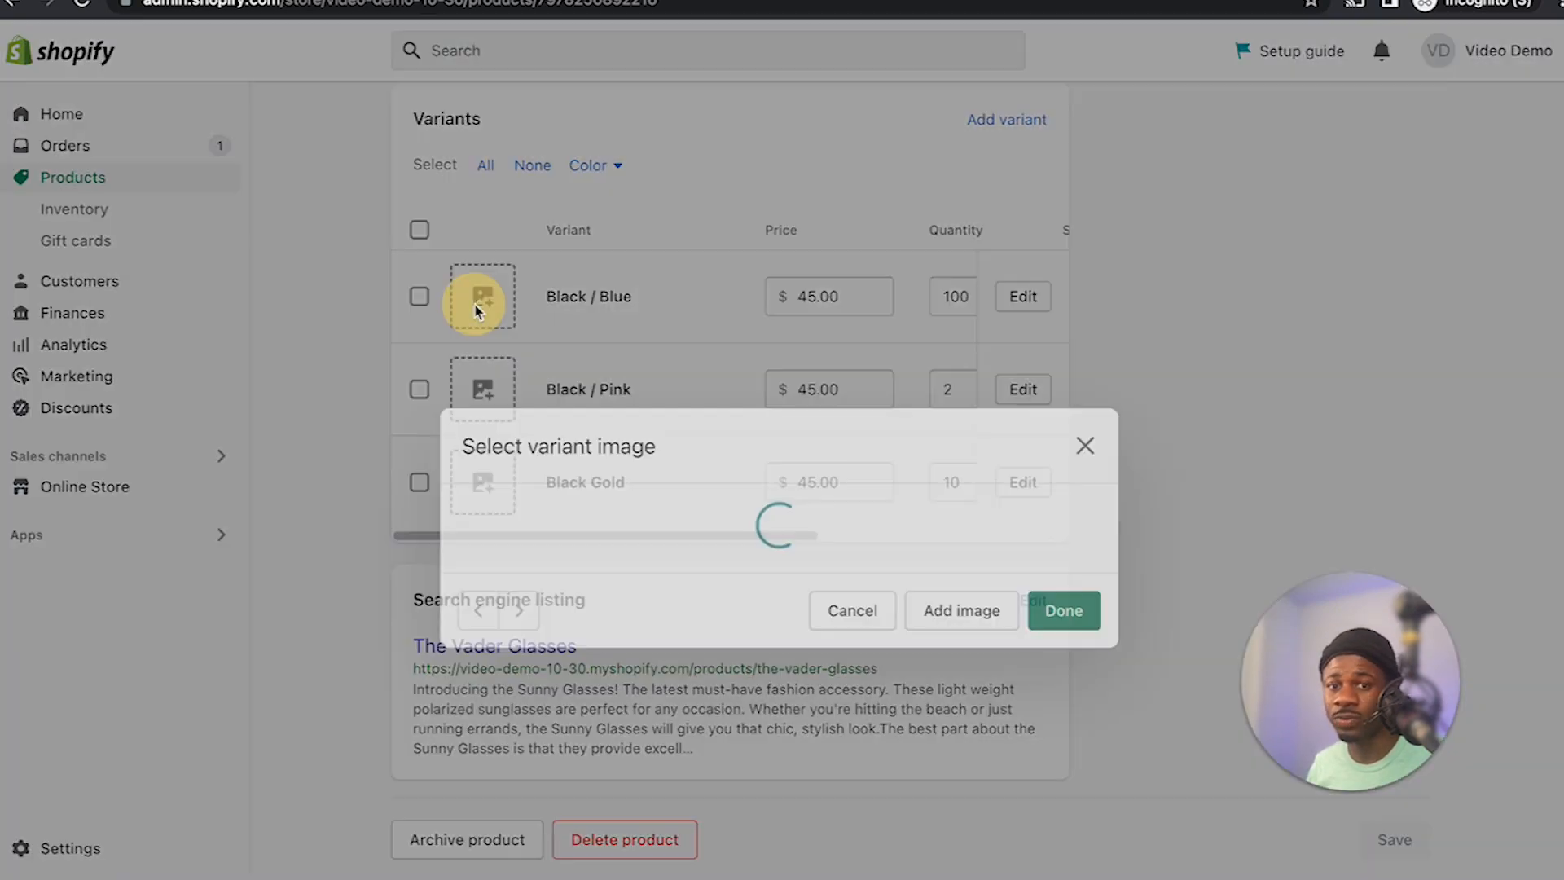
{"action": "left_click", "coordinate": [987, 403]}
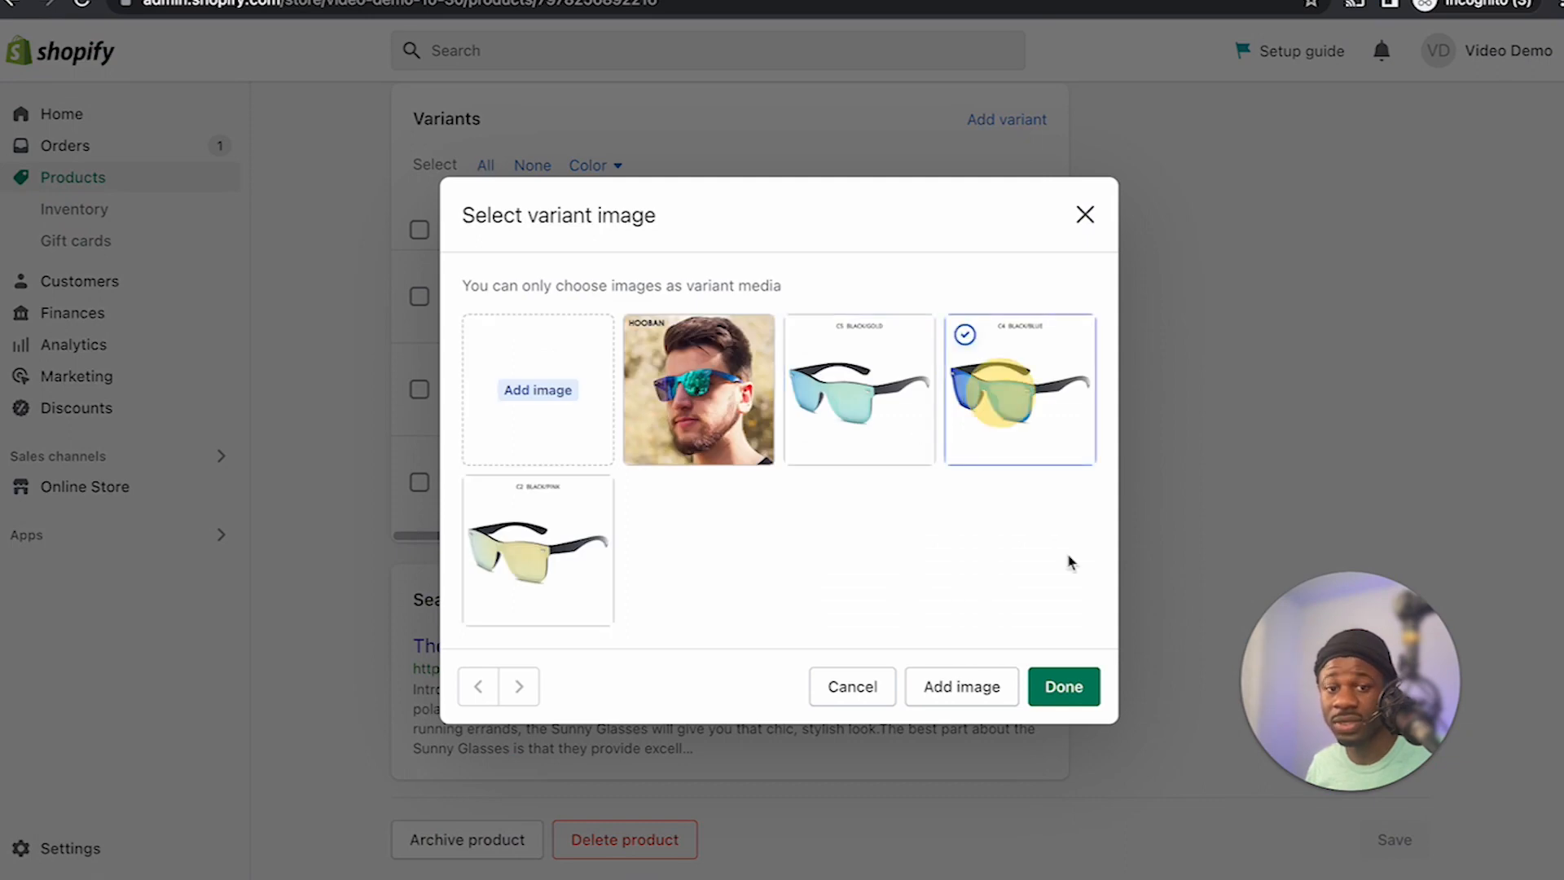
{"action": "left_click", "coordinate": [1063, 686]}
Assign the C2 Black/Pink image to the Black / Pink variant.
{"action": "left_click", "coordinate": [485, 389]}
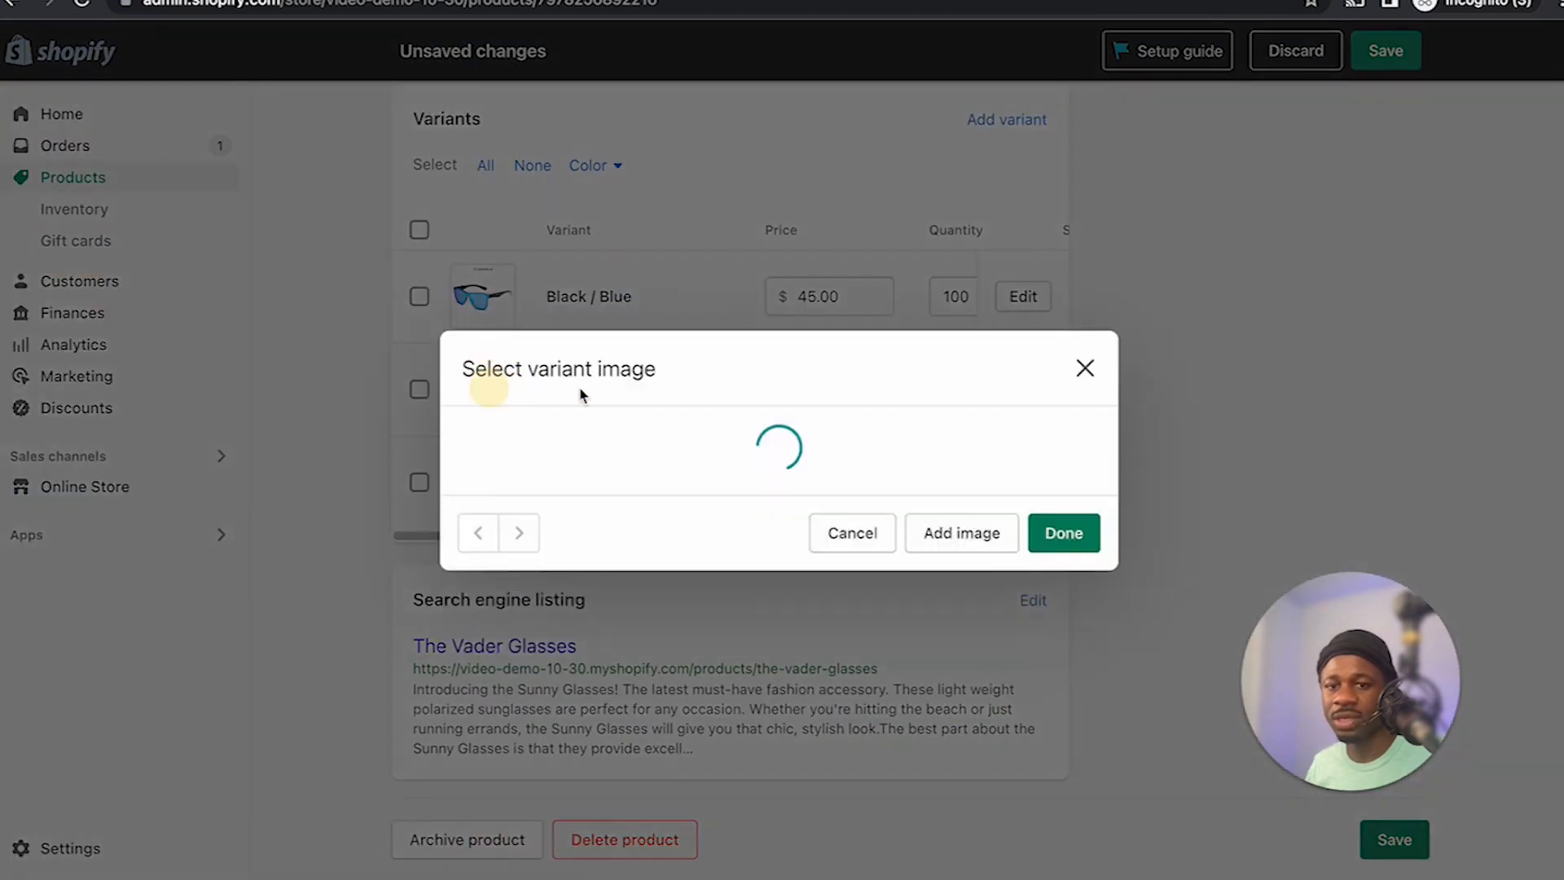
{"action": "left_click", "coordinate": [574, 546]}
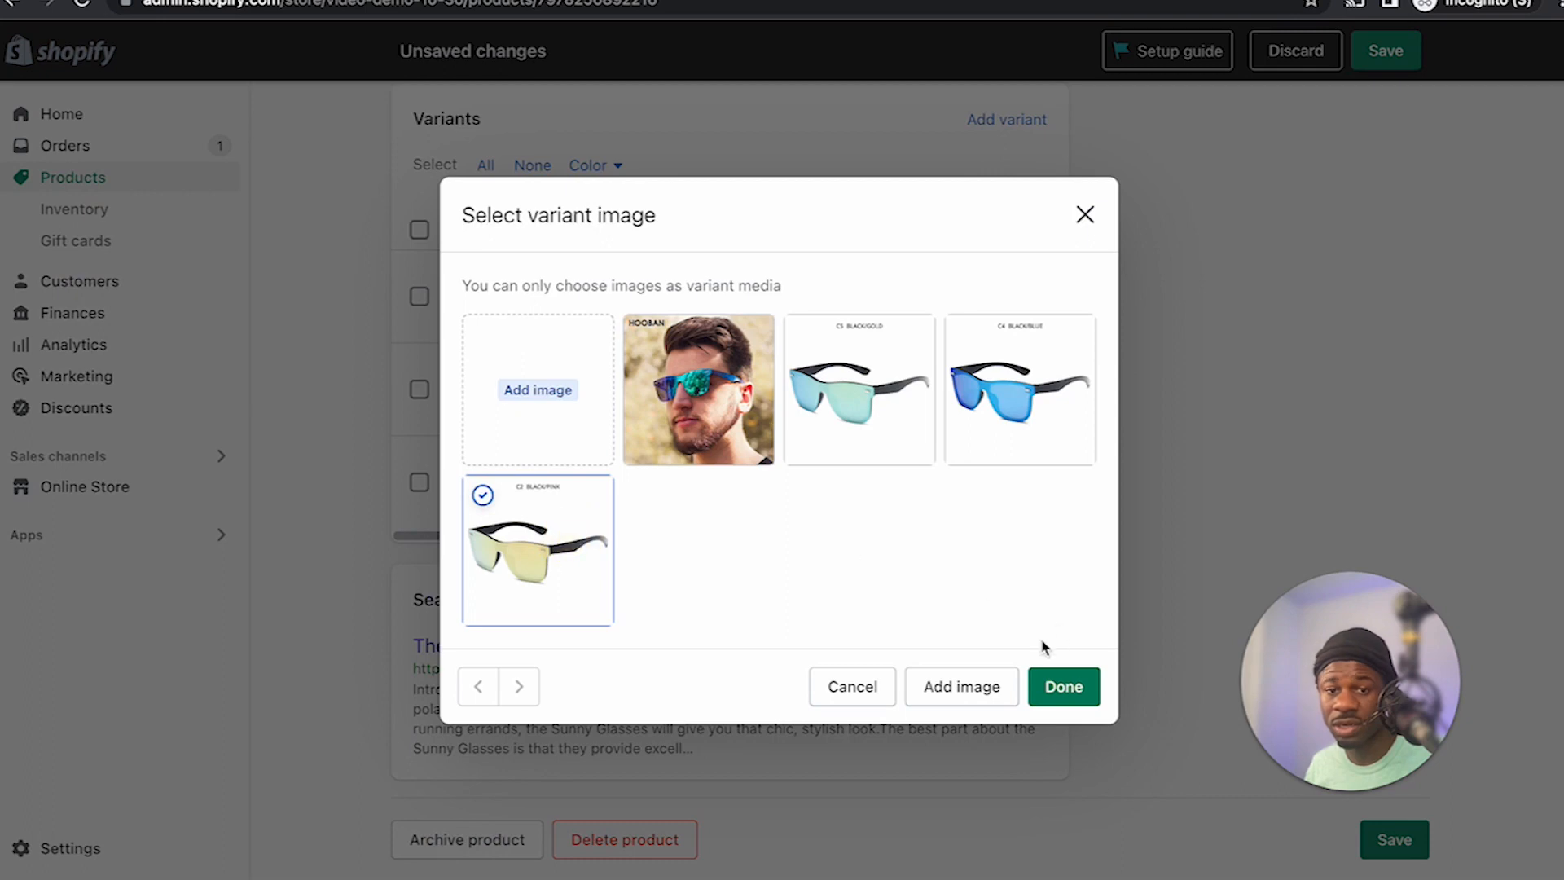
{"action": "left_click", "coordinate": [1062, 686]}
Assign the C5 Black/Gold image to the Black Gold variant and save the product.
{"action": "left_click", "coordinate": [501, 476]}
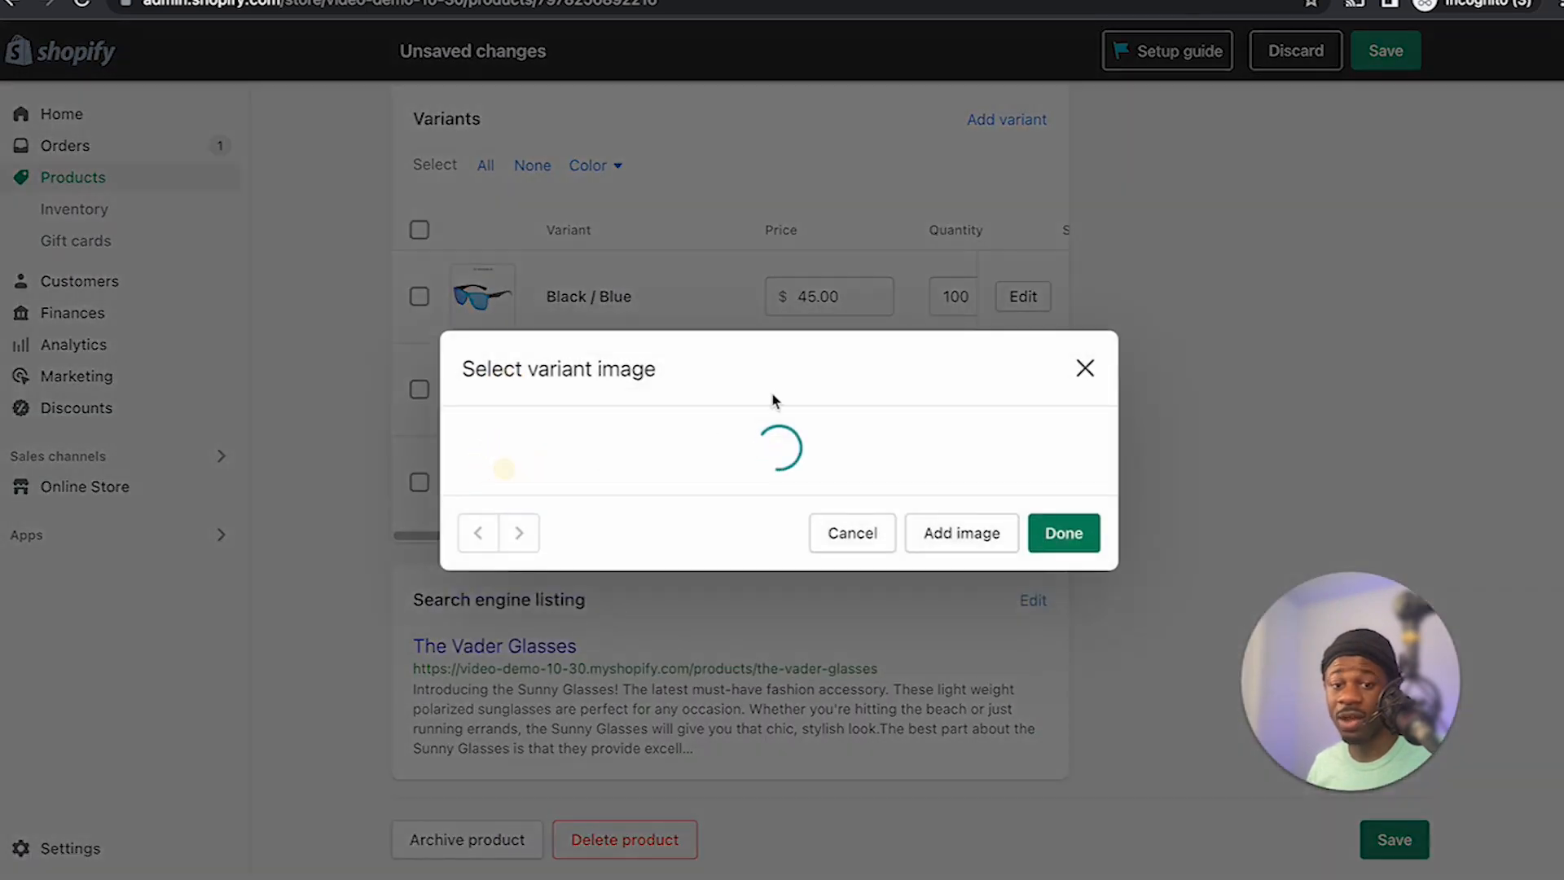
{"action": "left_click", "coordinate": [839, 389]}
{"action": "left_click", "coordinate": [1062, 686]}
{"action": "left_click", "coordinate": [1369, 54]}
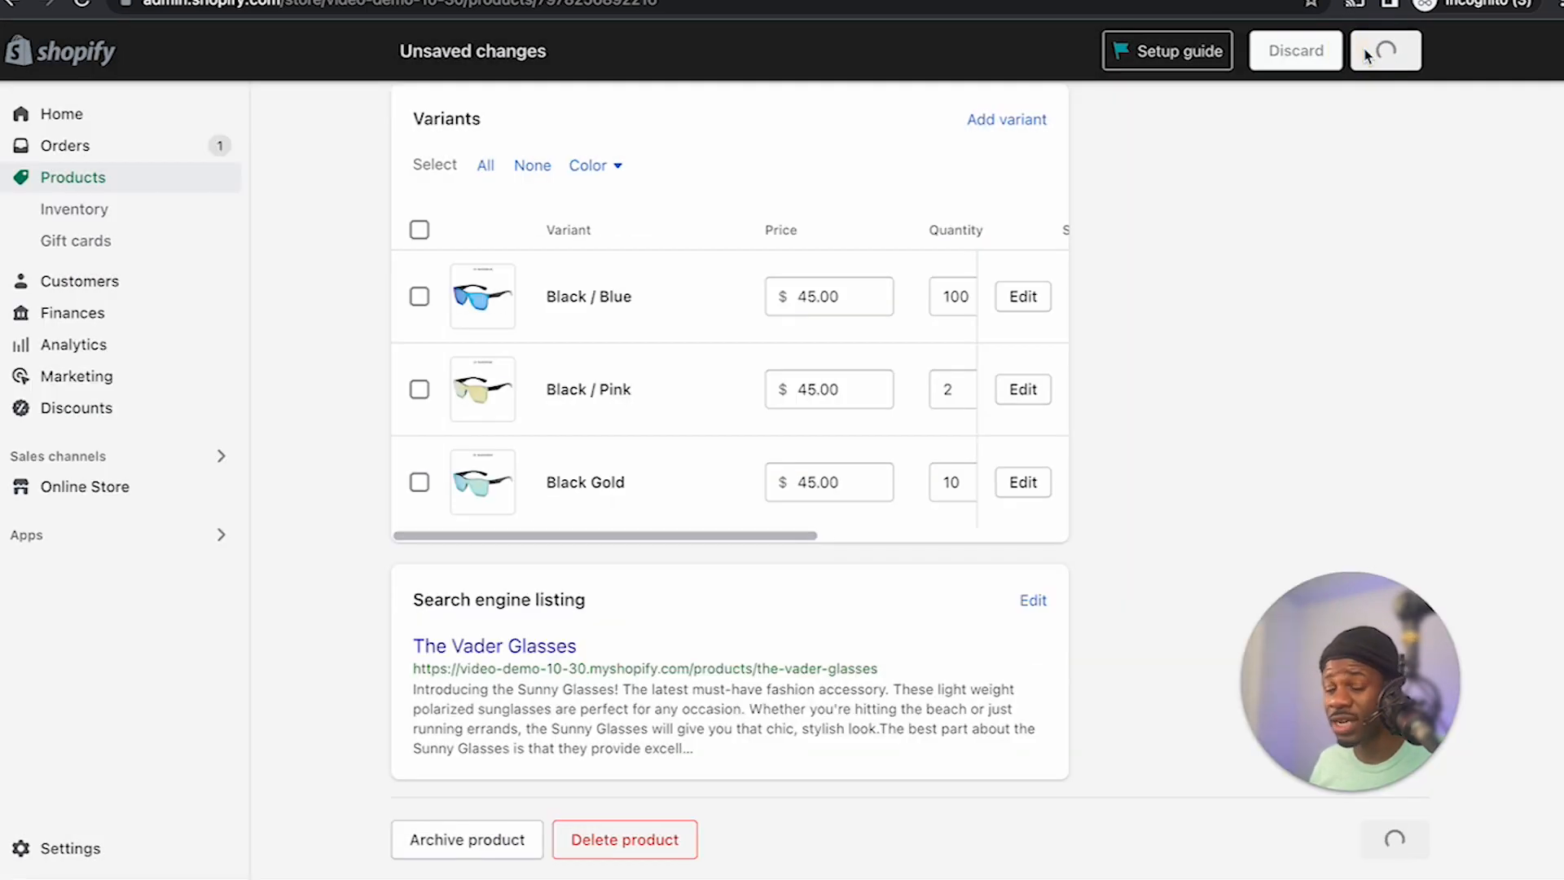
Open the Black Gold variant's details and set its price to $75.
{"action": "scroll", "coordinate": [551, 356], "scroll_direction": "down", "scroll_amount": 9}
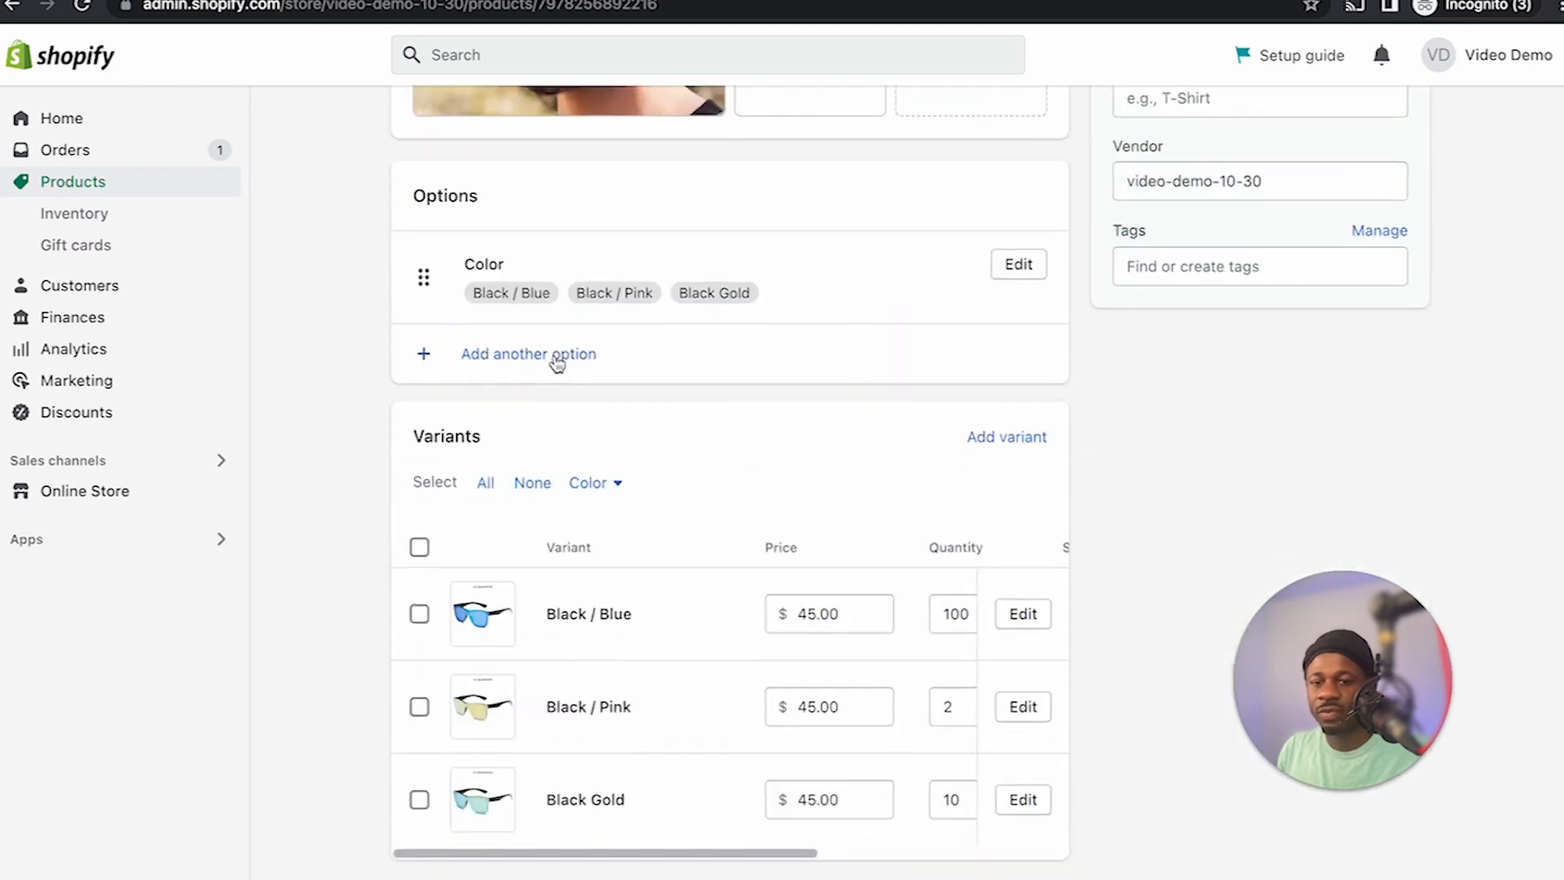
{"action": "scroll", "coordinate": [712, 377], "scroll_direction": "down", "scroll_amount": 1}
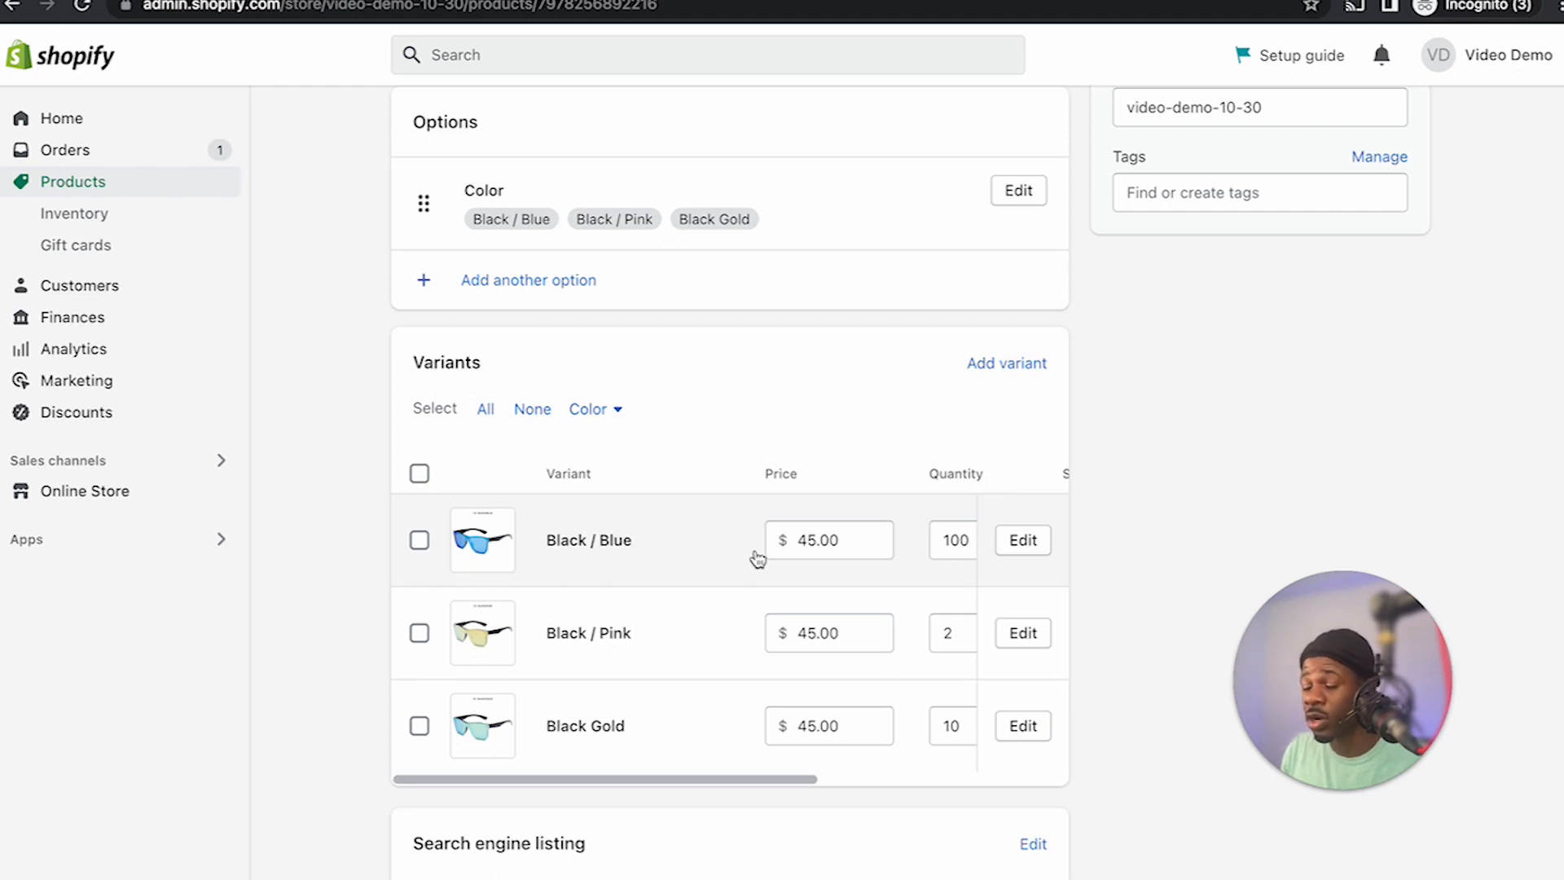
{"action": "left_click", "coordinate": [856, 726]}
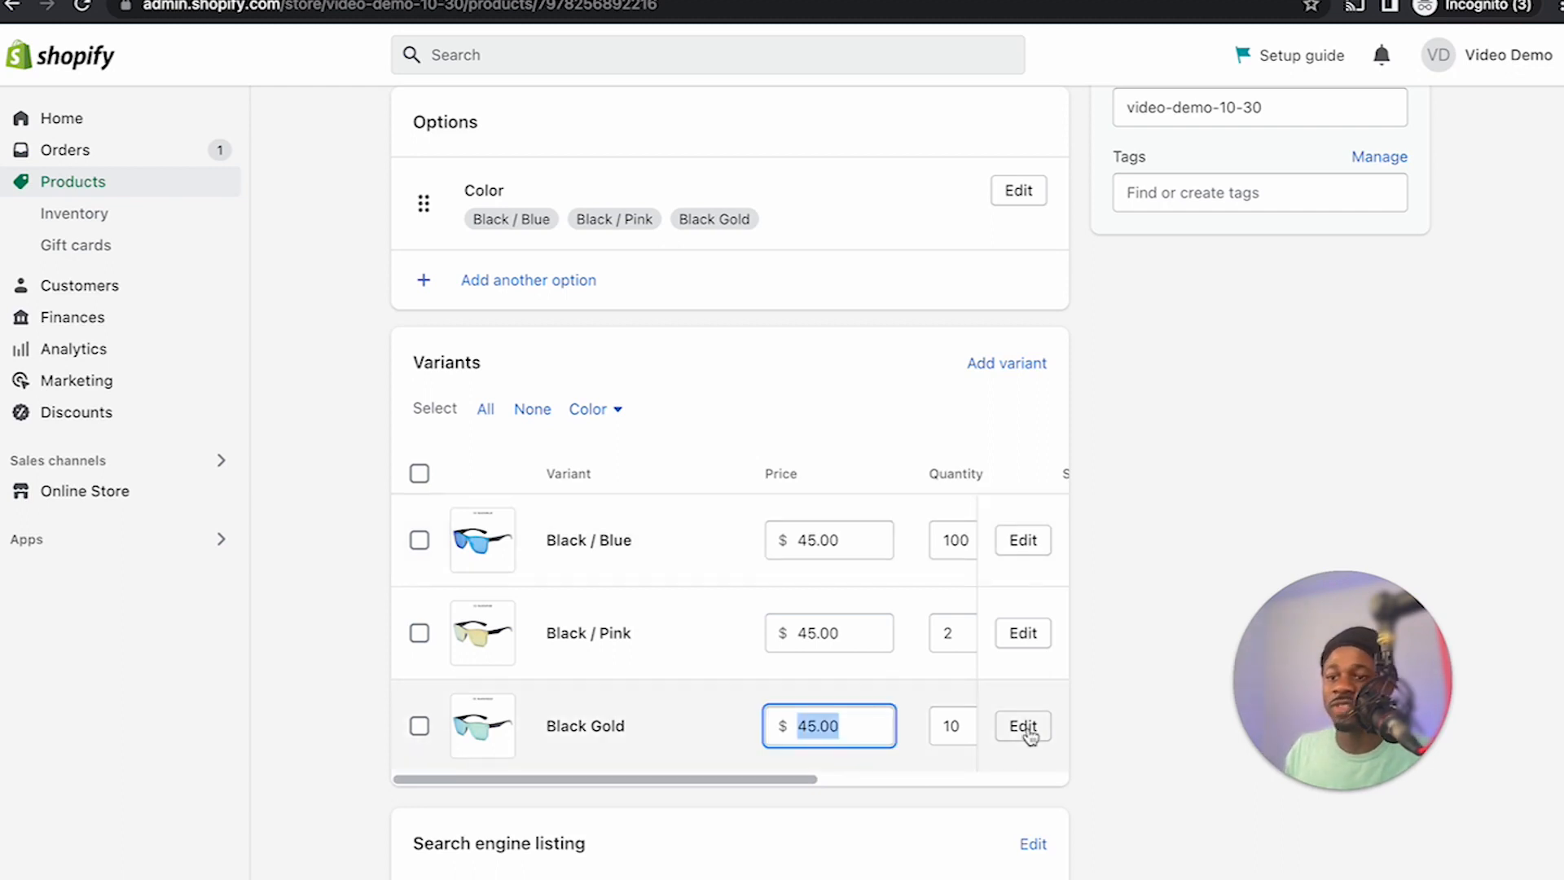
{"action": "left_click", "coordinate": [1024, 728]}
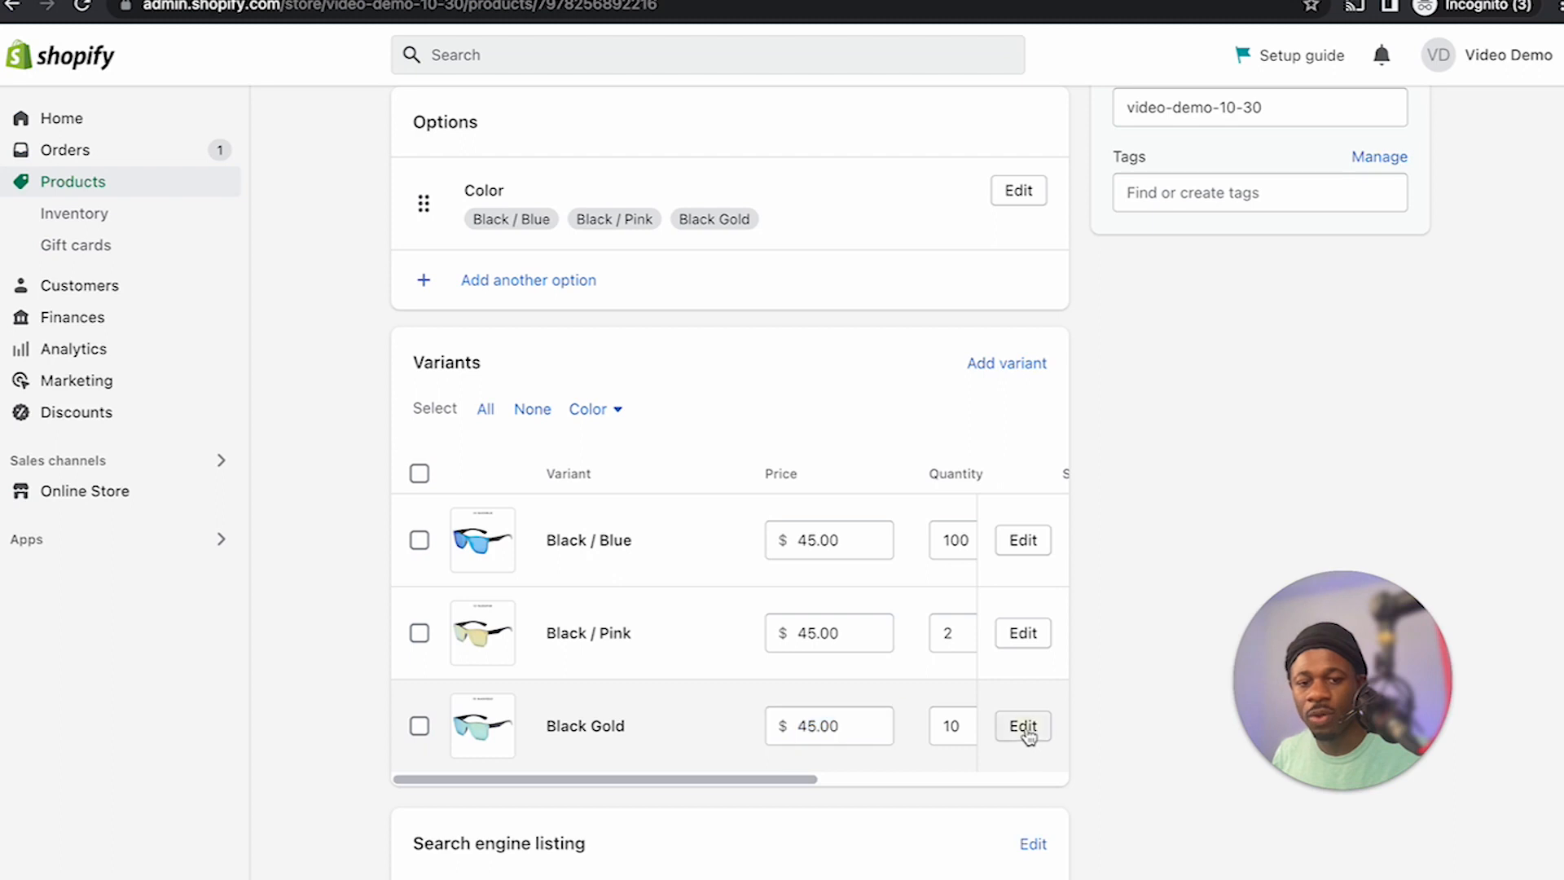
{"action": "scroll", "coordinate": [933, 444], "scroll_direction": "down", "scroll_amount": 3}
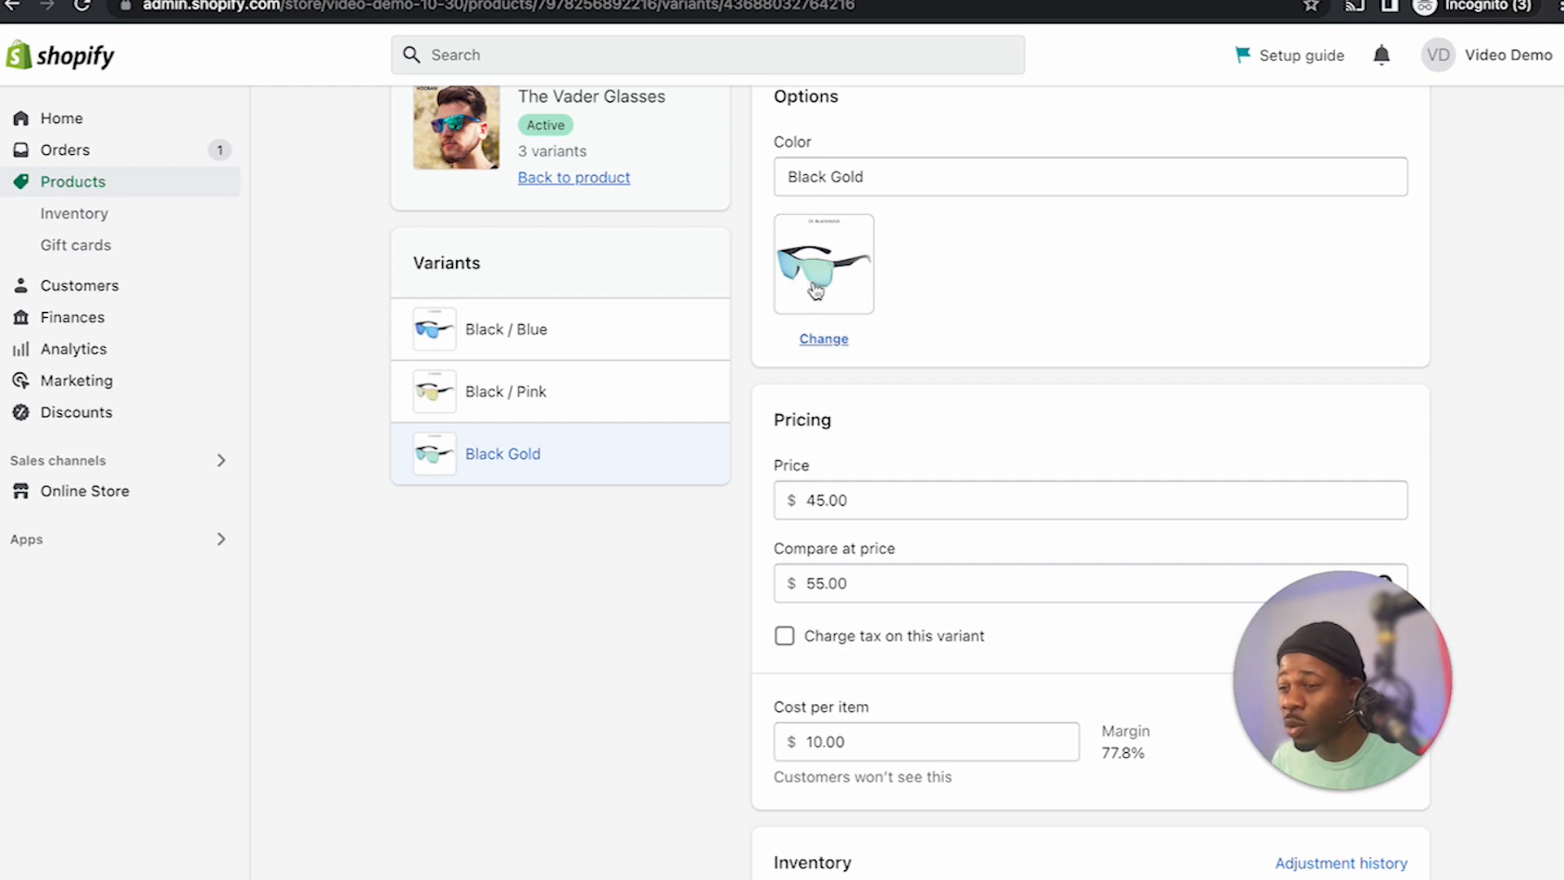
{"action": "left_click", "coordinate": [790, 498]}
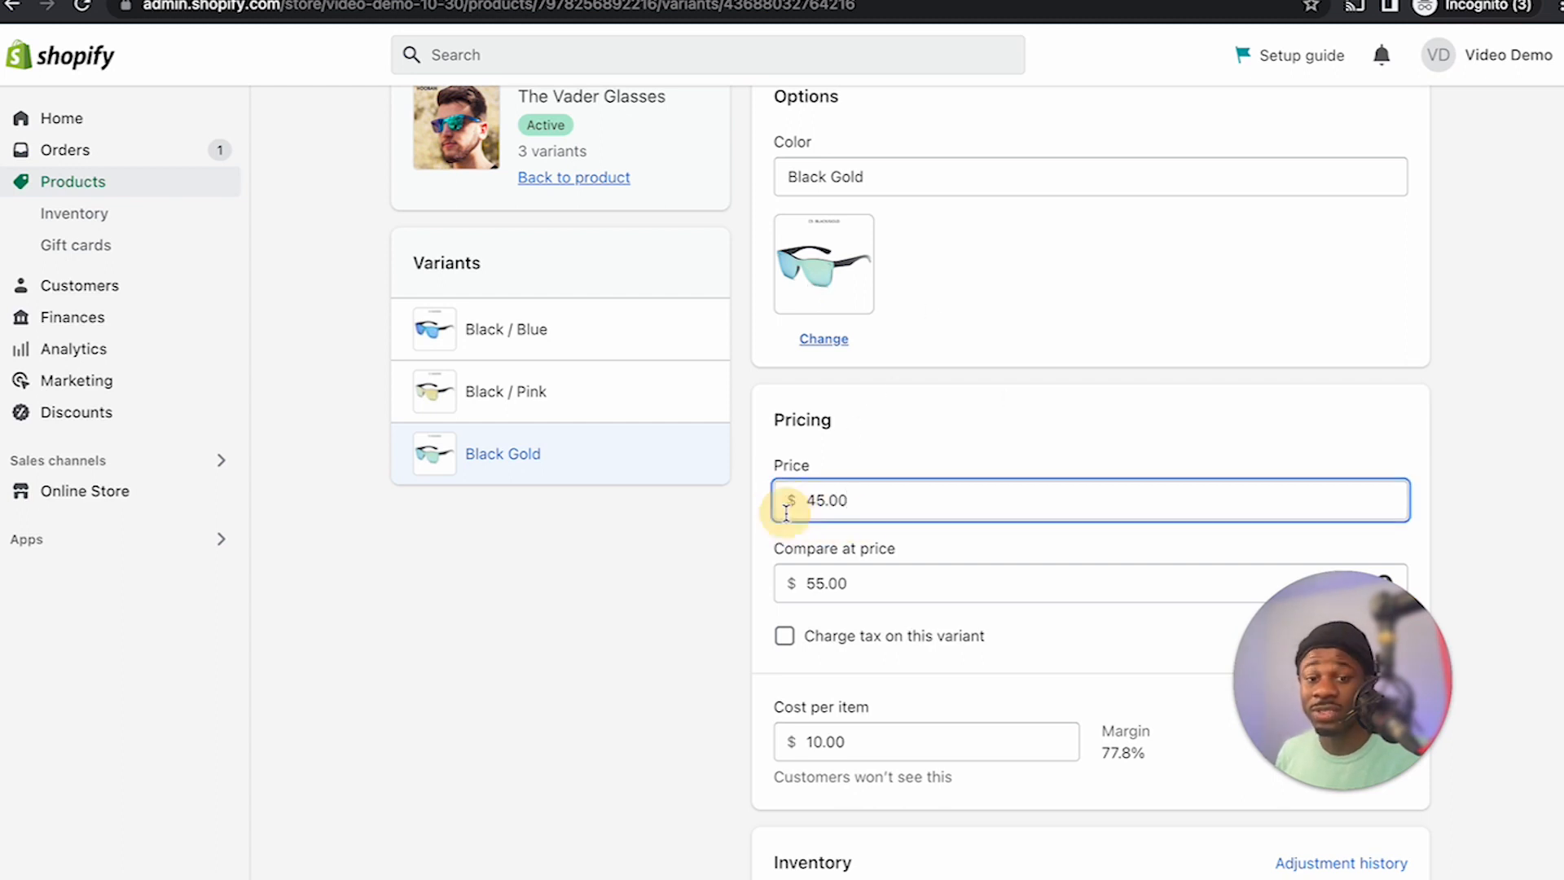
{"action": "double_click", "coordinate": [774, 501]}
{"action": "type", "text": "7"}
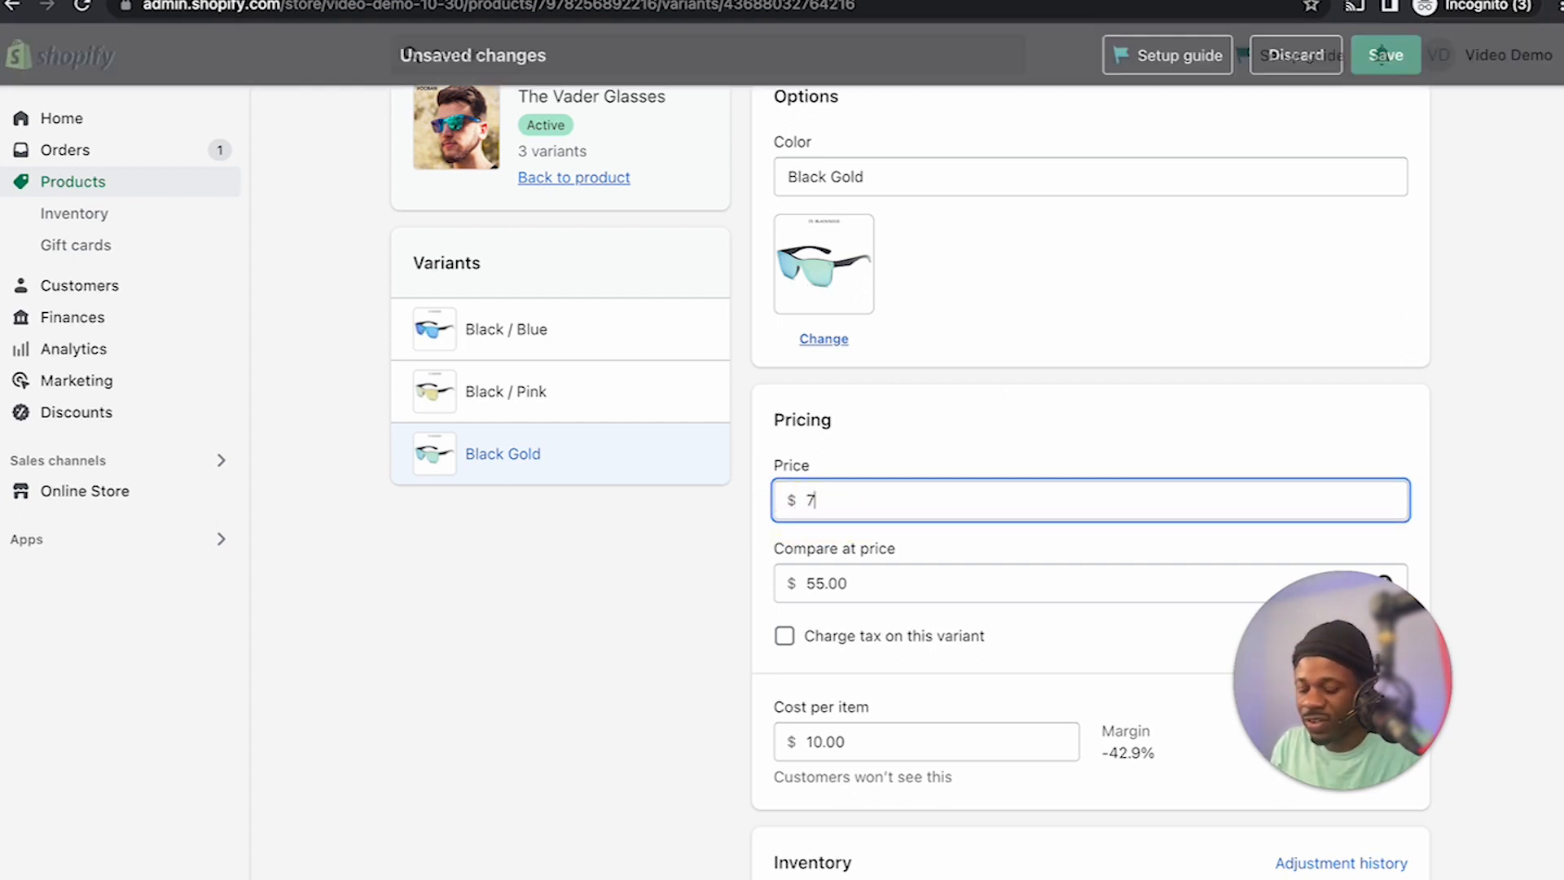
{"action": "type", "text": "5"}
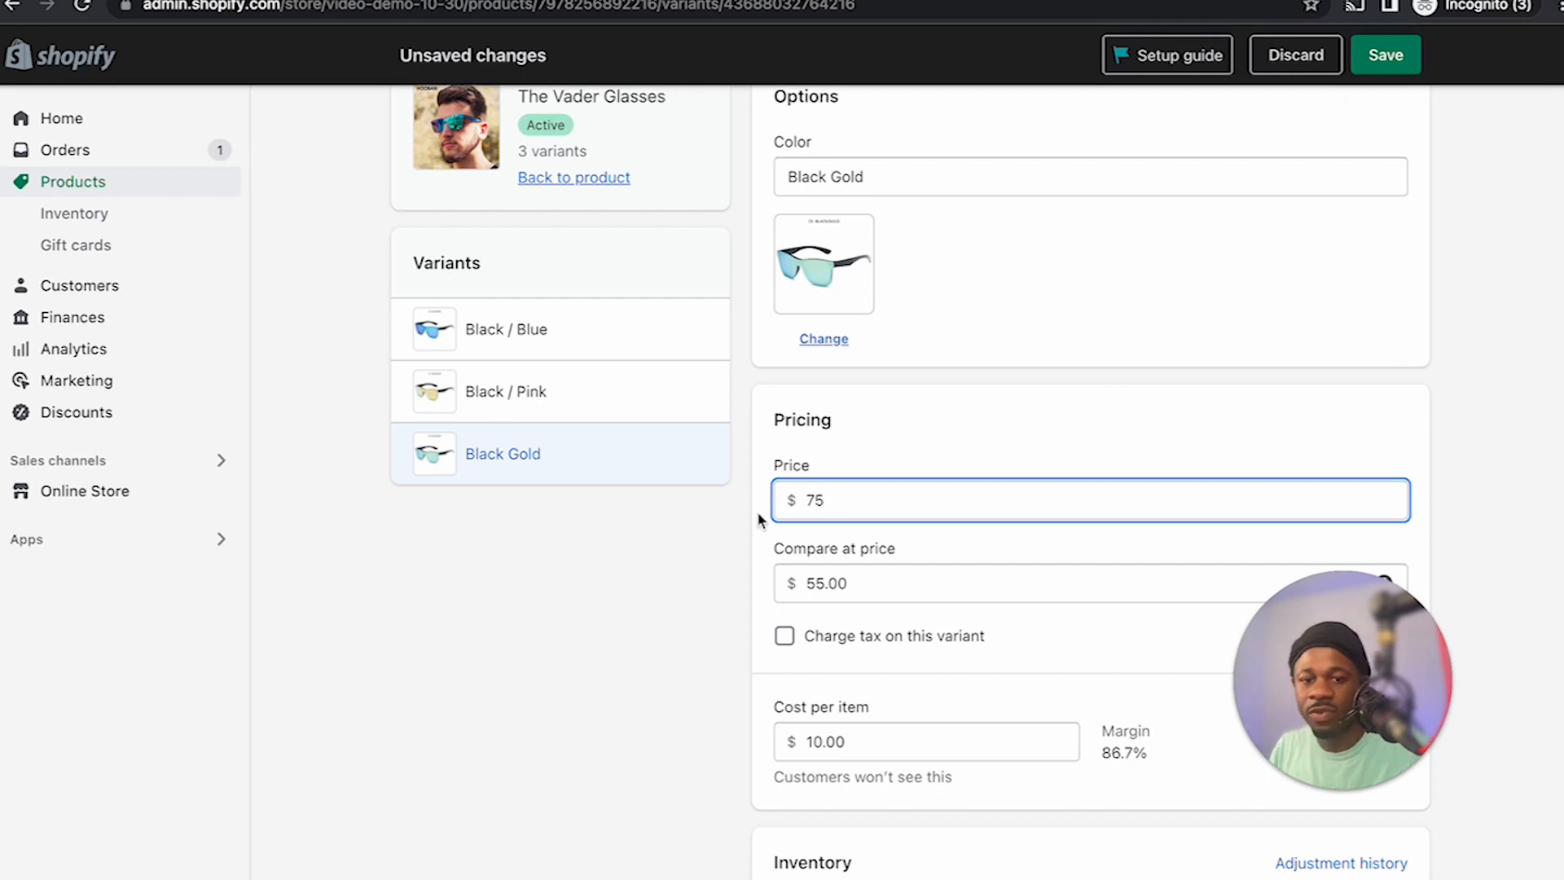
Set the Black Gold variant's compare at price to $99 and its cost per item to $25.
{"action": "double_click", "coordinate": [824, 583]}
{"action": "type", "text": "99"}
{"action": "left_click", "coordinate": [604, 674]}
{"action": "left_click_drag", "start_coordinate": [864, 747], "coordinate": [674, 722]}
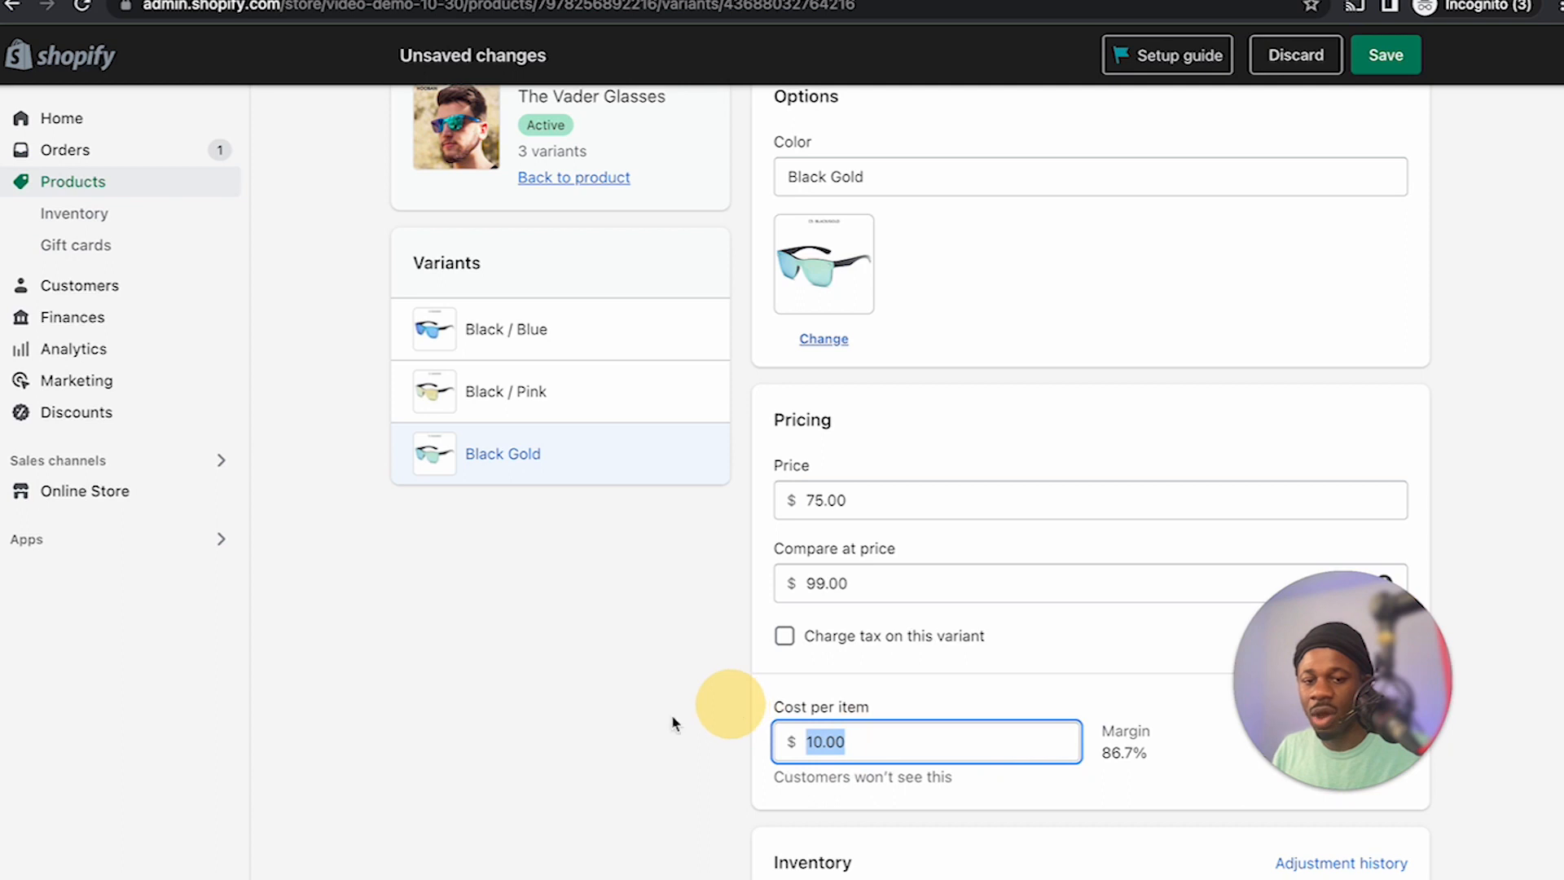
{"action": "type", "text": "25"}
{"action": "left_click", "coordinate": [712, 593]}
Set the Black Gold variant's available quantity to 5, and save the variant before returning to the product page.
{"action": "scroll", "coordinate": [711, 594], "scroll_direction": "down", "scroll_amount": 3}
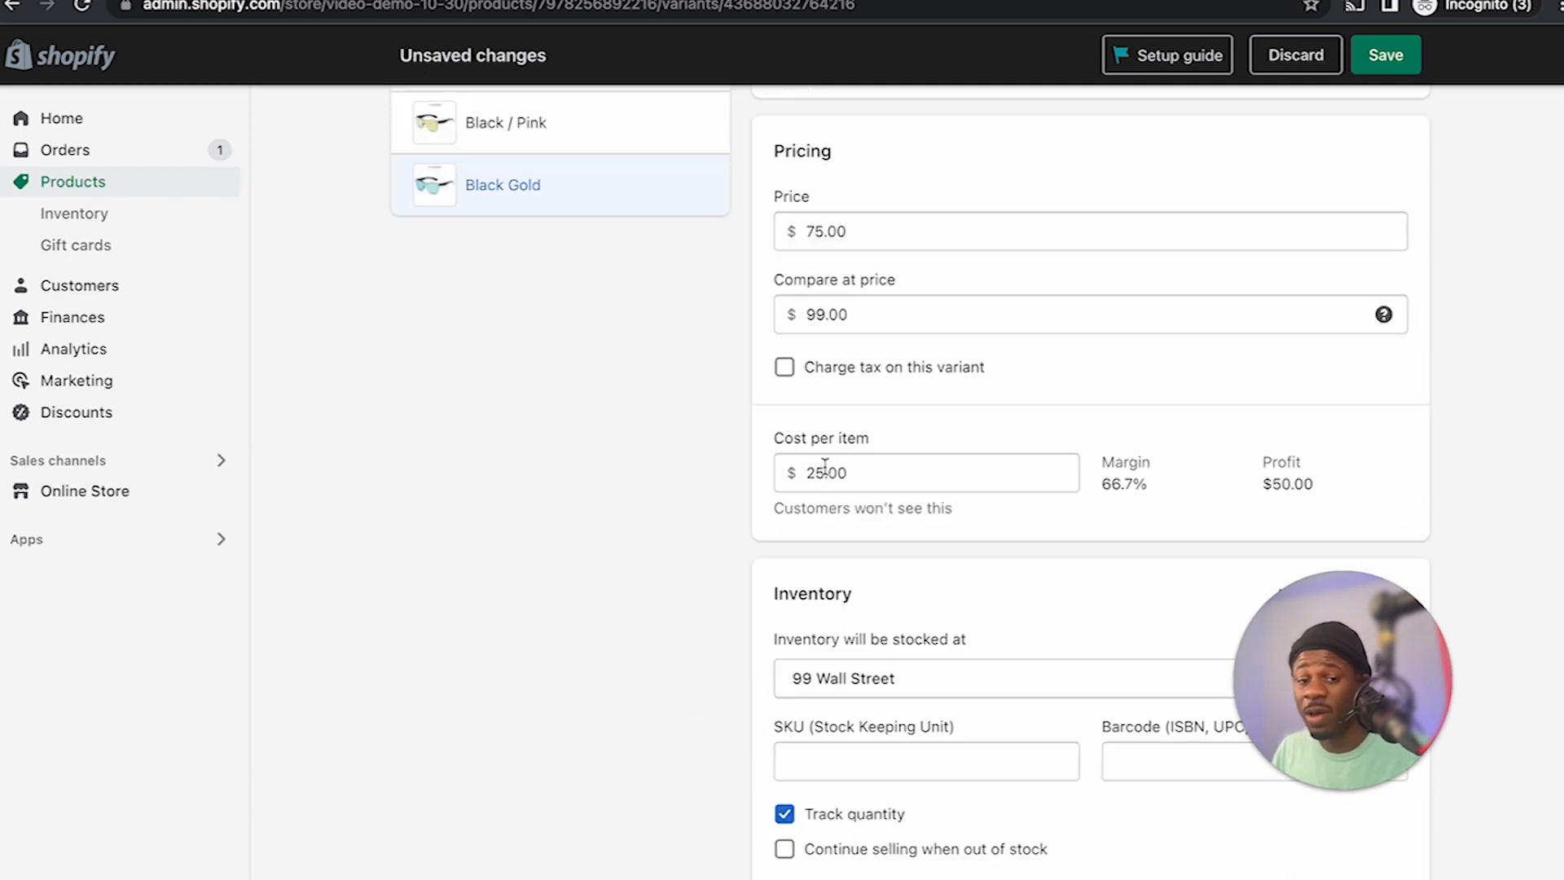
{"action": "scroll", "coordinate": [953, 329], "scroll_direction": "down", "scroll_amount": 10}
{"action": "scroll", "coordinate": [1255, 307], "scroll_direction": "up", "scroll_amount": 2}
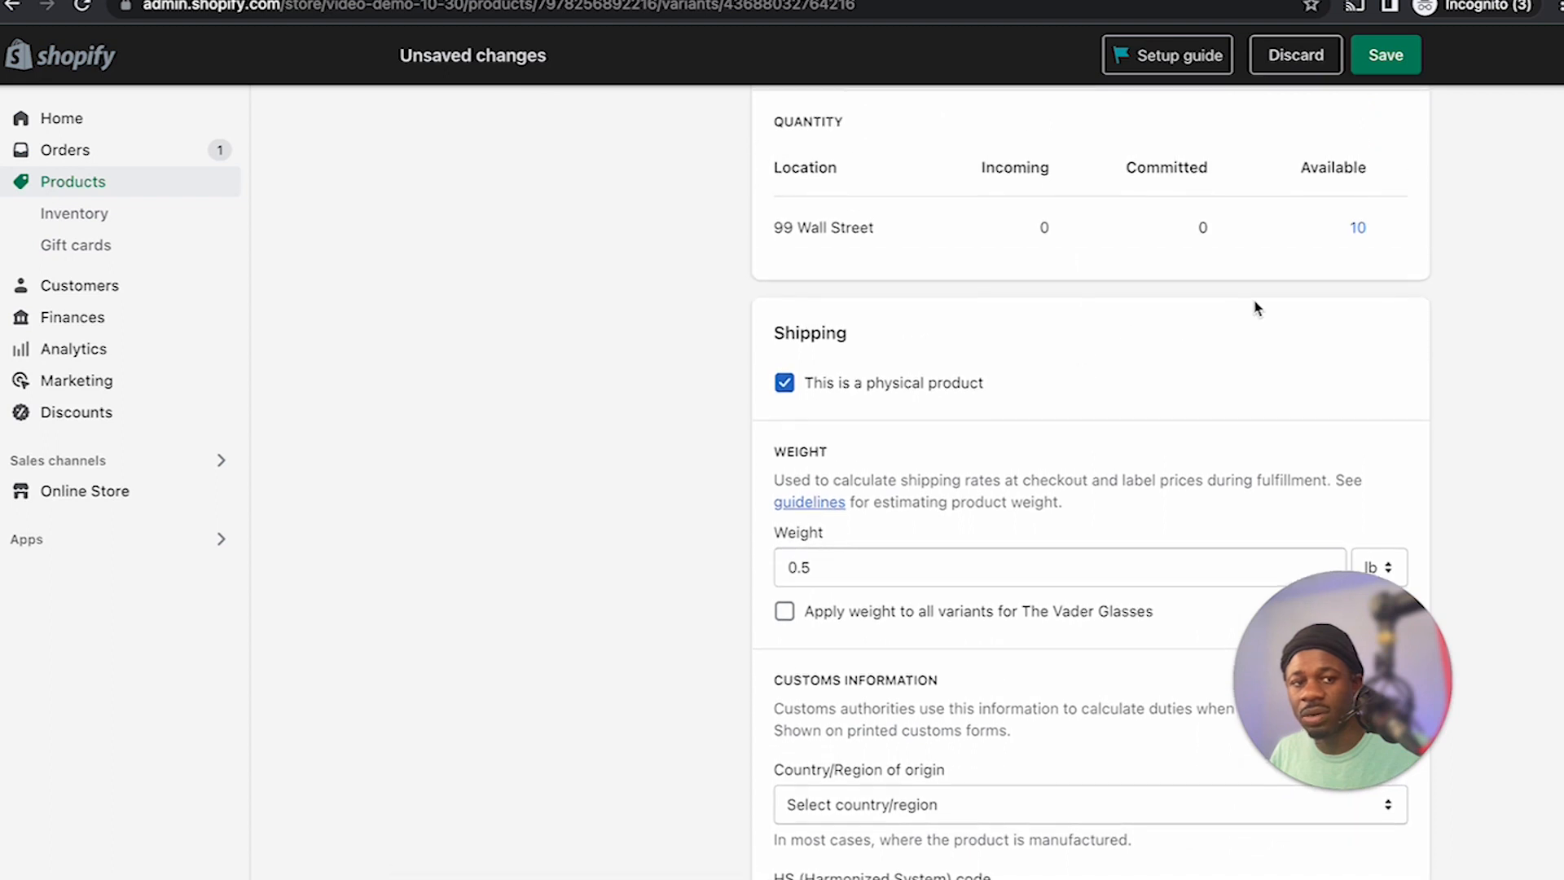
{"action": "scroll", "coordinate": [1255, 307], "scroll_direction": "up", "scroll_amount": 2}
{"action": "left_click", "coordinate": [1385, 358]}
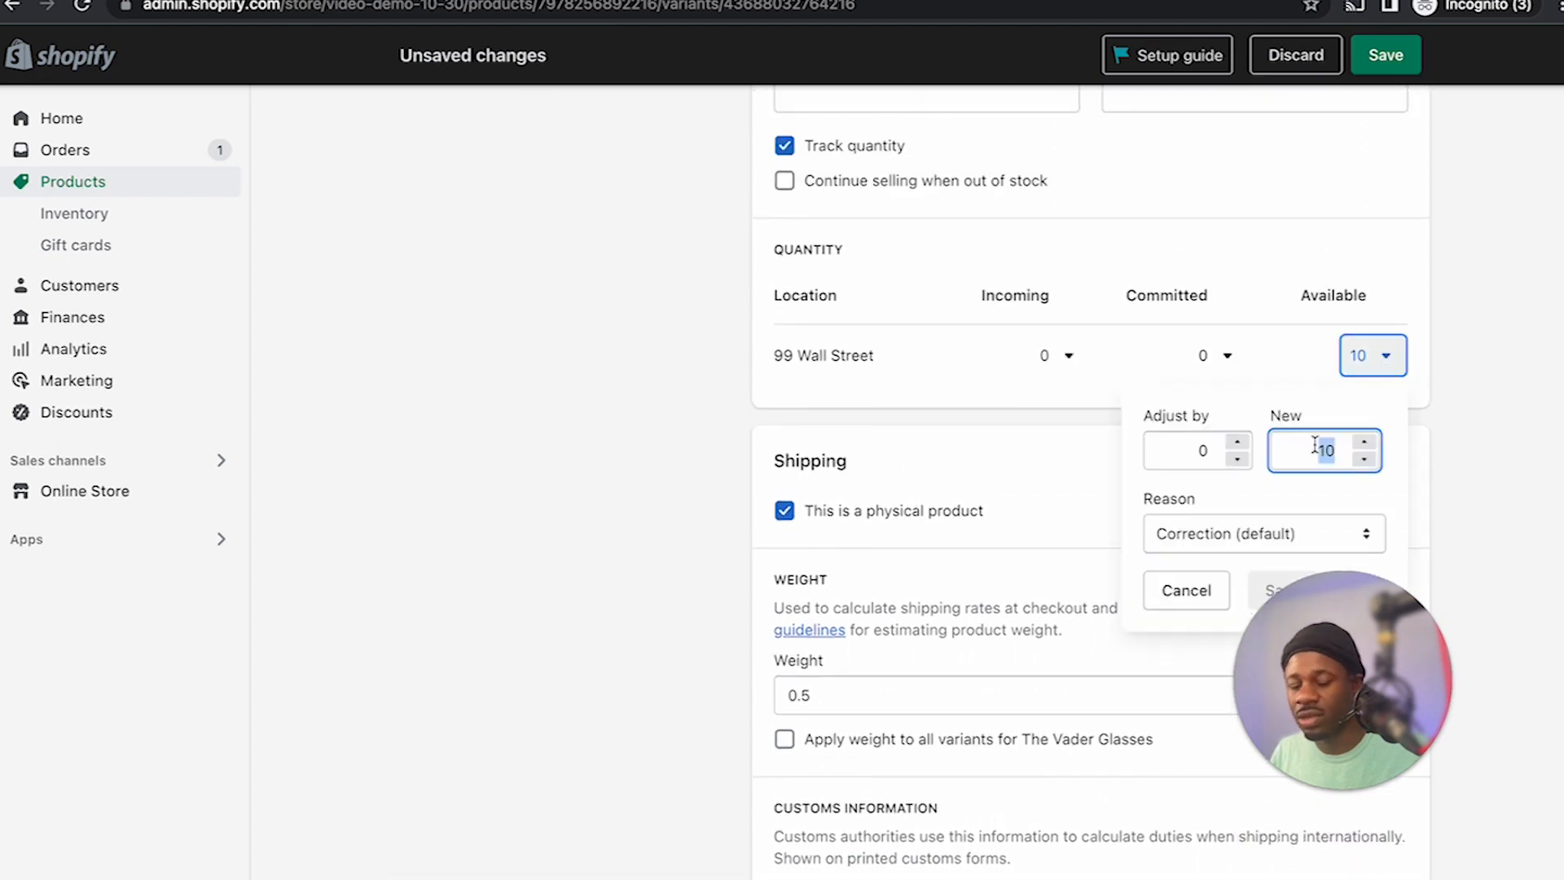
{"action": "type", "text": "5"}
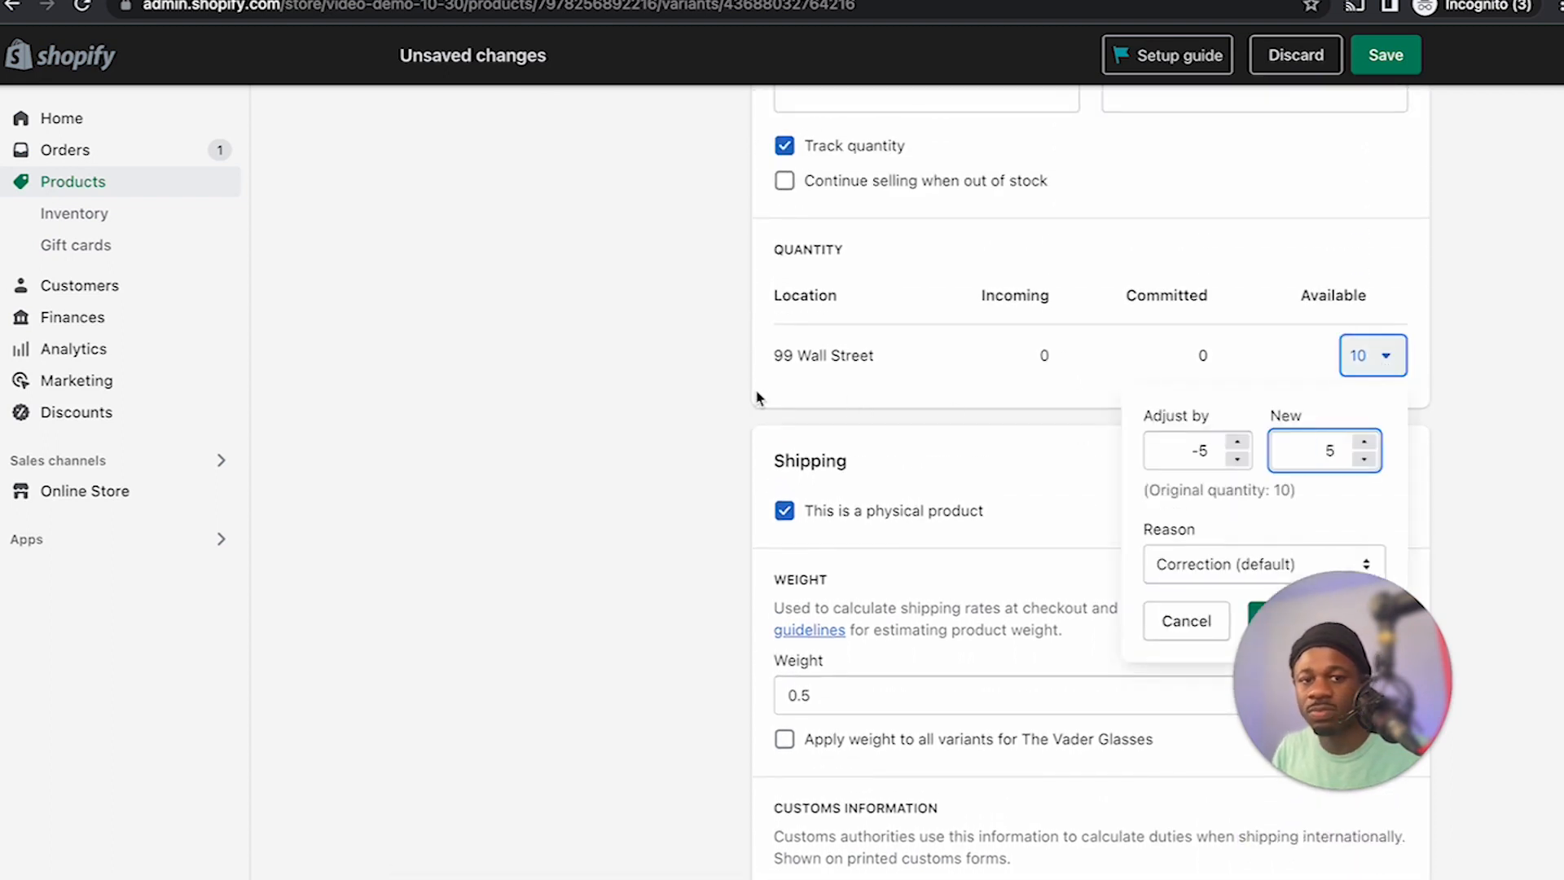
{"action": "key", "text": "Return"}
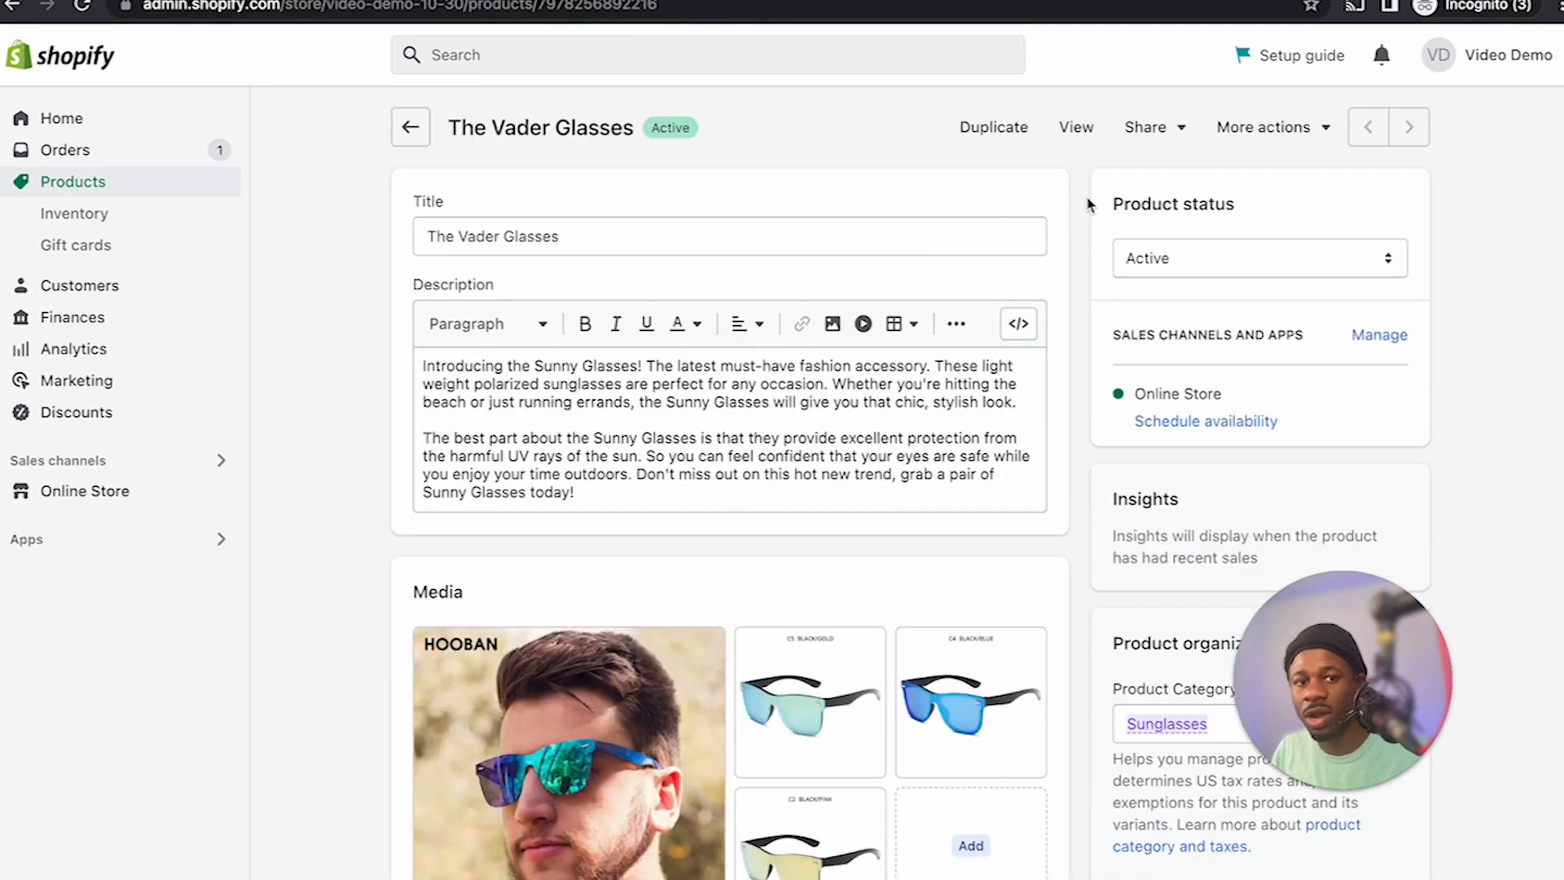
View the product in the online store and select the Black Gold color to check its image and pricing.
{"action": "left_click", "coordinate": [1079, 130]}
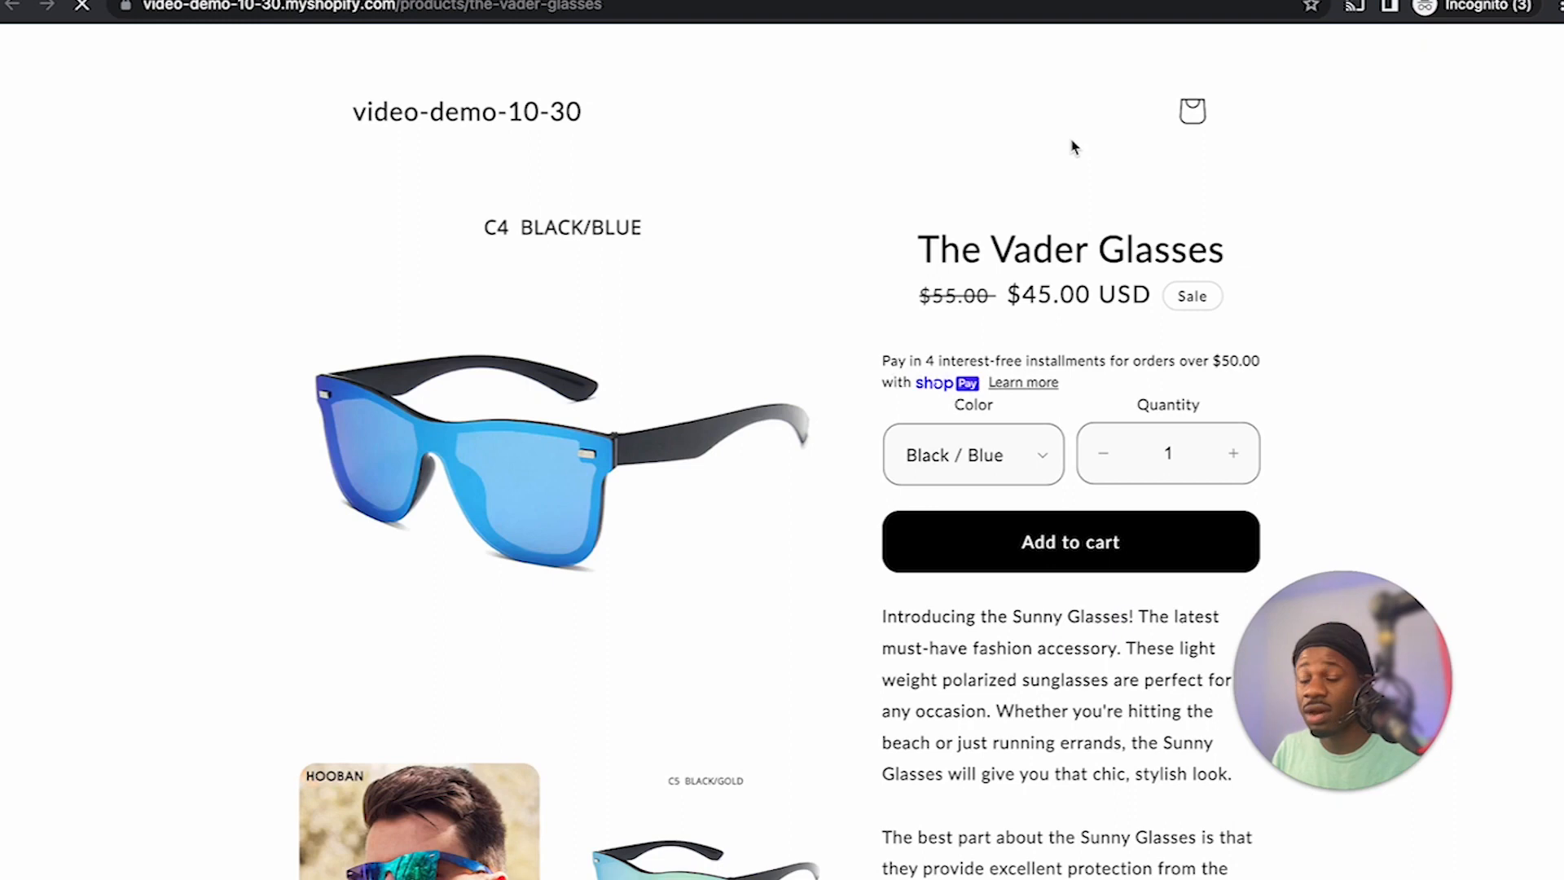
{"action": "left_click", "coordinate": [990, 453]}
{"action": "left_click", "coordinate": [995, 513]}
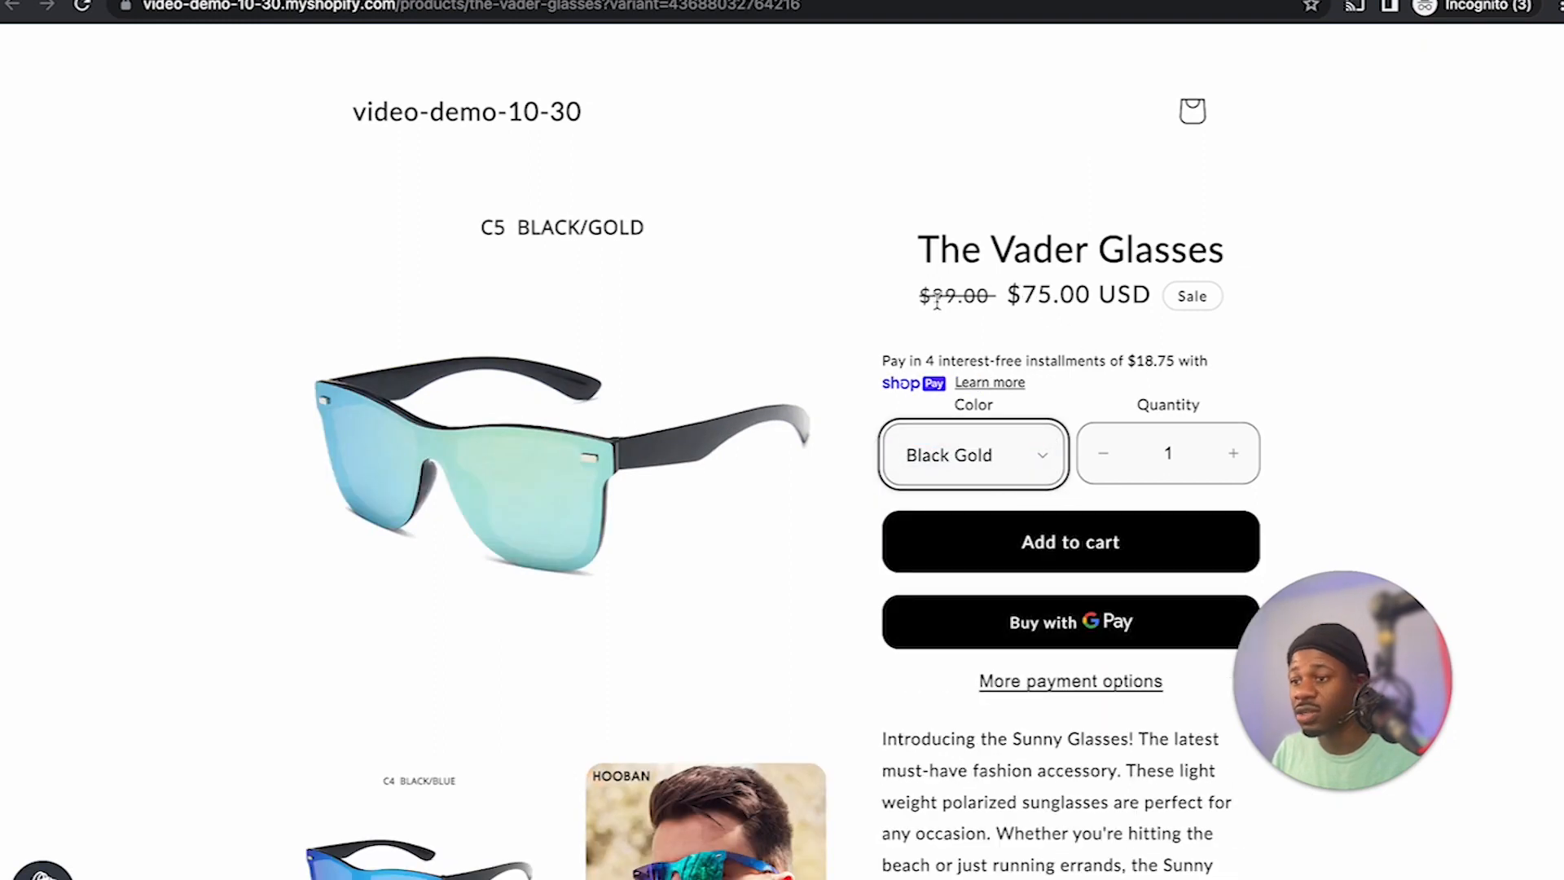
Raise the Black Gold order quantity to 10 and try to add the glasses to the cart.
{"action": "left_click", "coordinate": [1175, 450]}
{"action": "left_click", "coordinate": [1233, 458]}
{"action": "left_click", "coordinate": [1234, 457]}
{"action": "left_click", "coordinate": [1234, 458]}
{"action": "left_click", "coordinate": [1234, 458]}
{"action": "left_click", "coordinate": [1233, 458]}
{"action": "left_click", "coordinate": [1233, 458]}
{"action": "left_click", "coordinate": [1234, 458]}
{"action": "left_click", "coordinate": [1234, 458]}
{"action": "left_click", "coordinate": [1233, 458]}
{"action": "left_click", "coordinate": [1107, 544]}
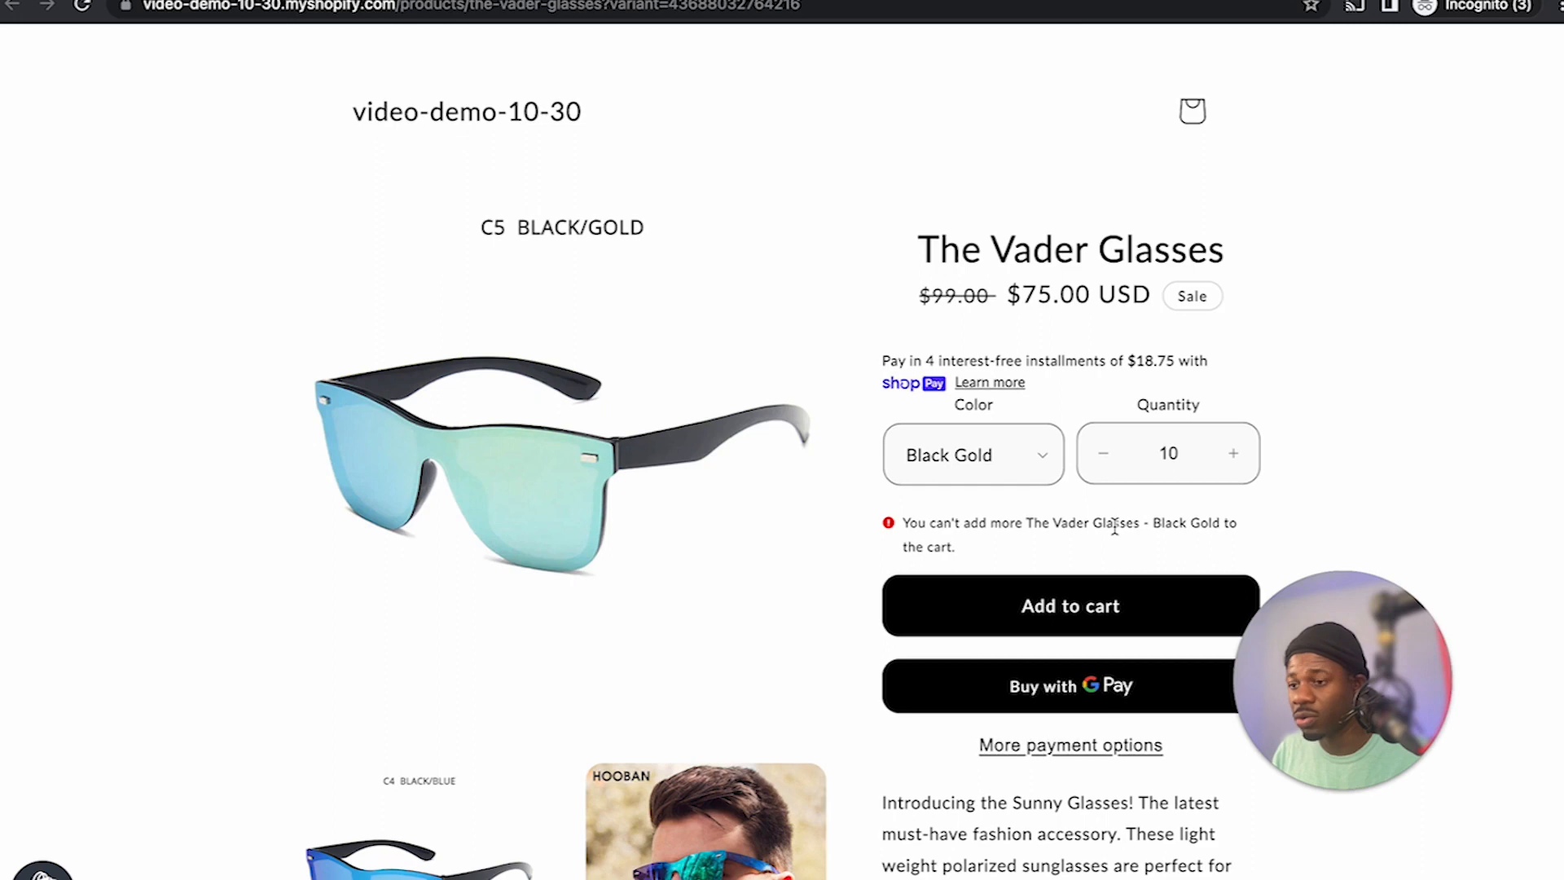
Reduce the Black Gold order quantity to 1, add it to the cart and dismiss the cart notification.
{"action": "left_click", "coordinate": [1170, 456]}
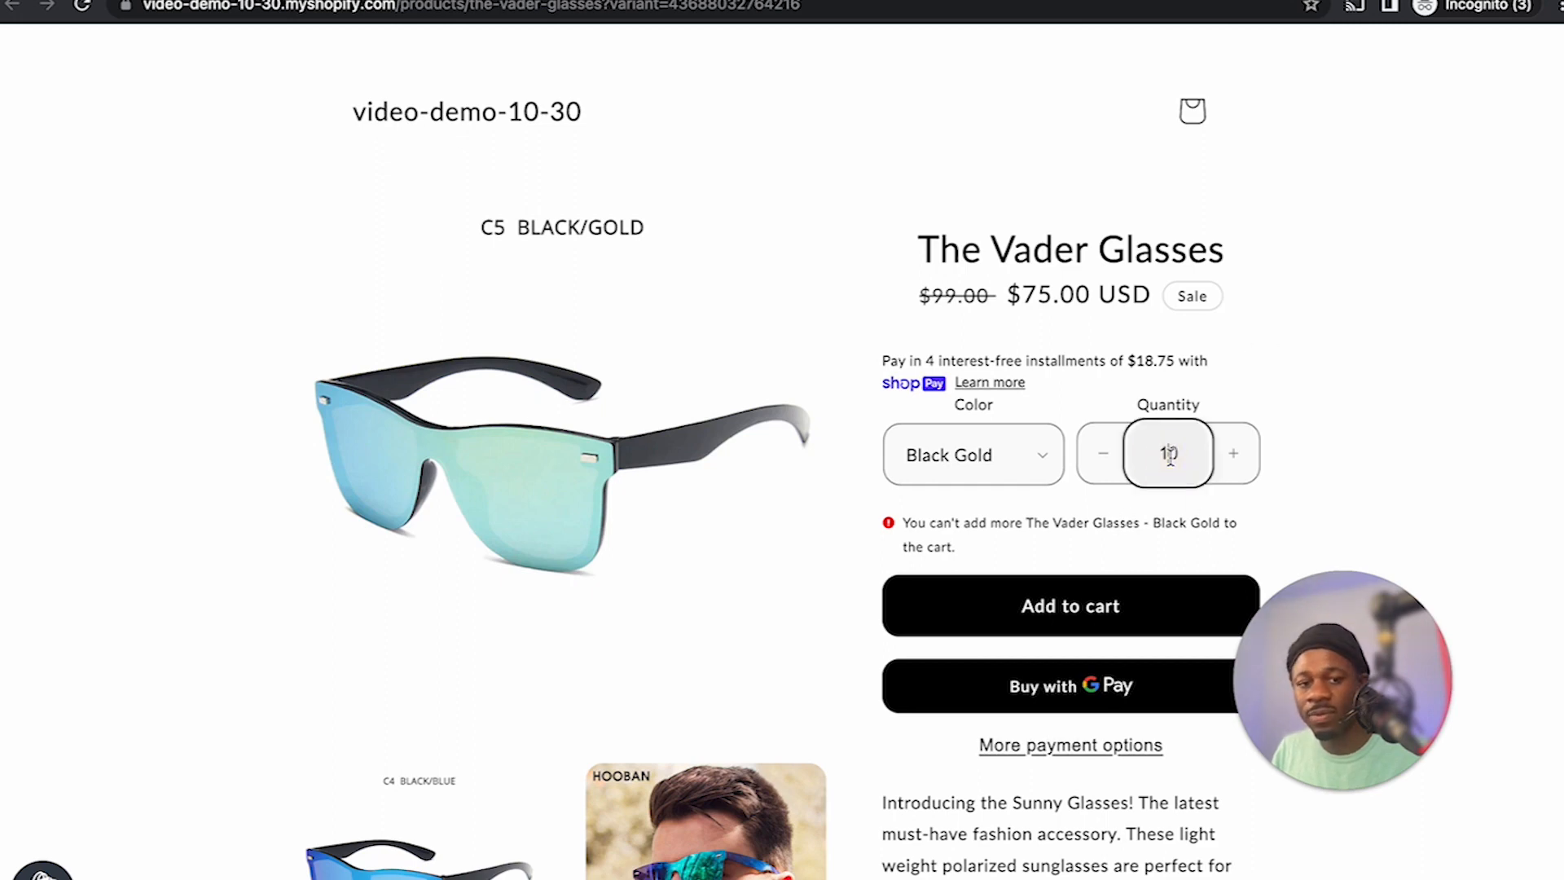
{"action": "key", "text": "BackSpace"}
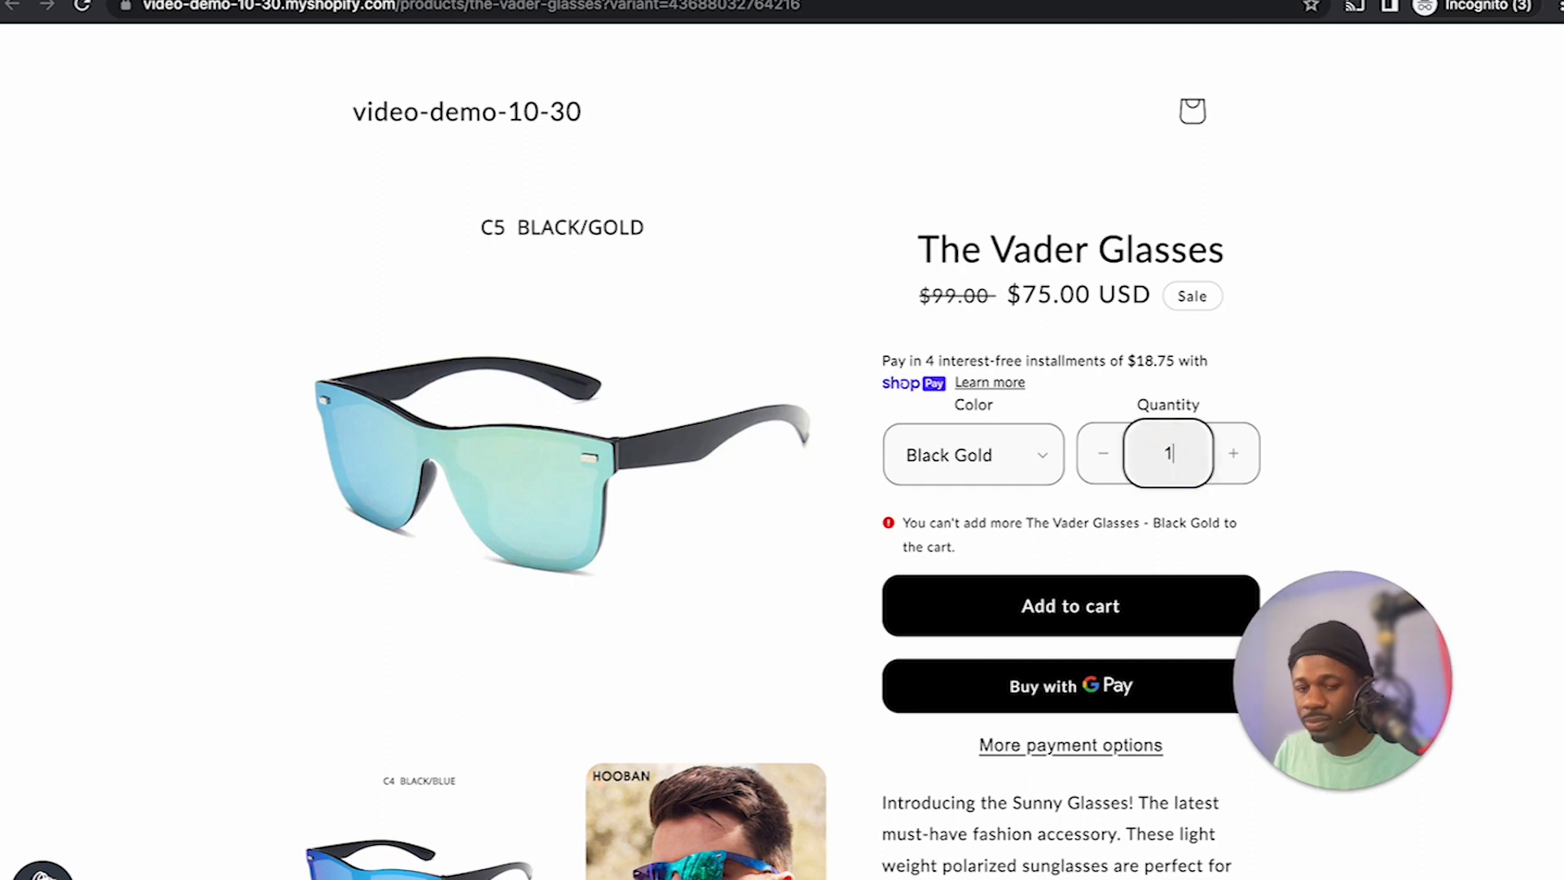
{"action": "left_click", "coordinate": [1100, 604]}
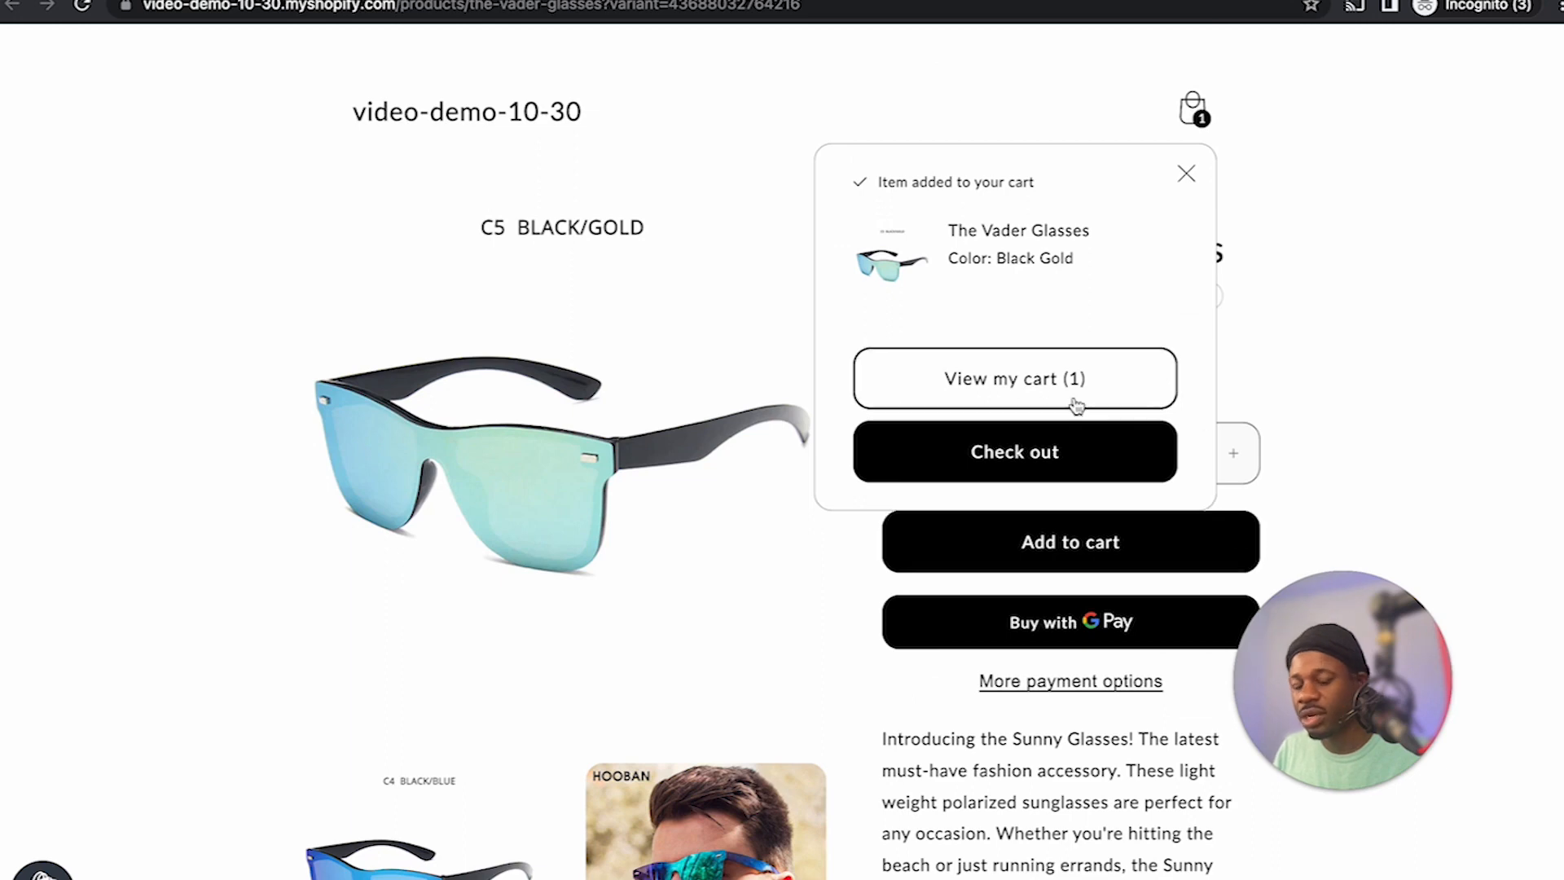
{"action": "left_click", "coordinate": [1186, 172]}
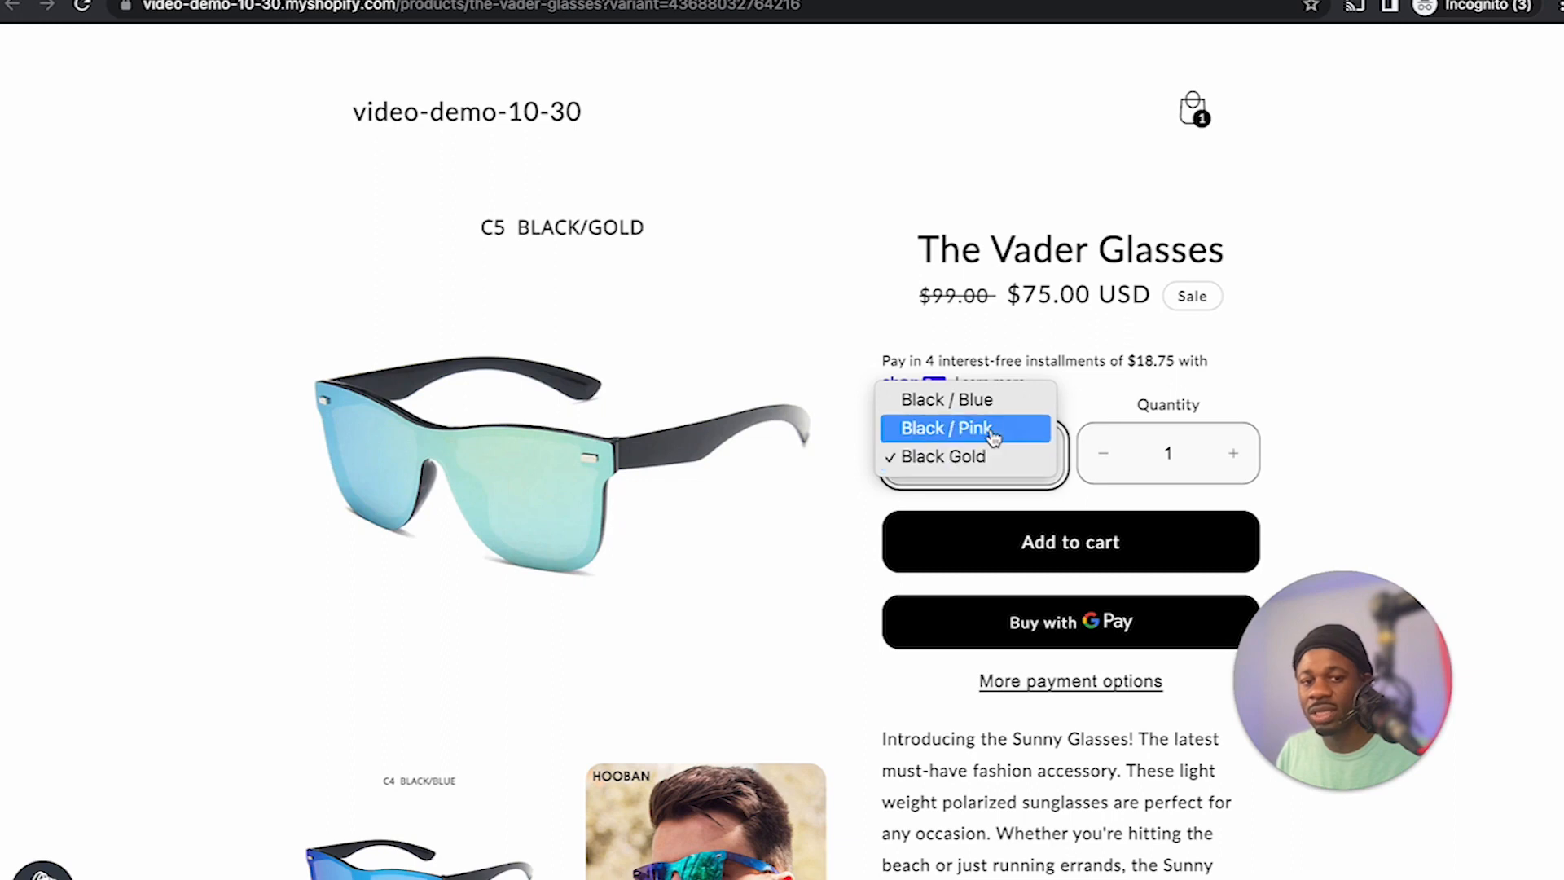
Select the Black / Pink color on the storefront product page.
{"action": "left_click", "coordinate": [988, 425]}
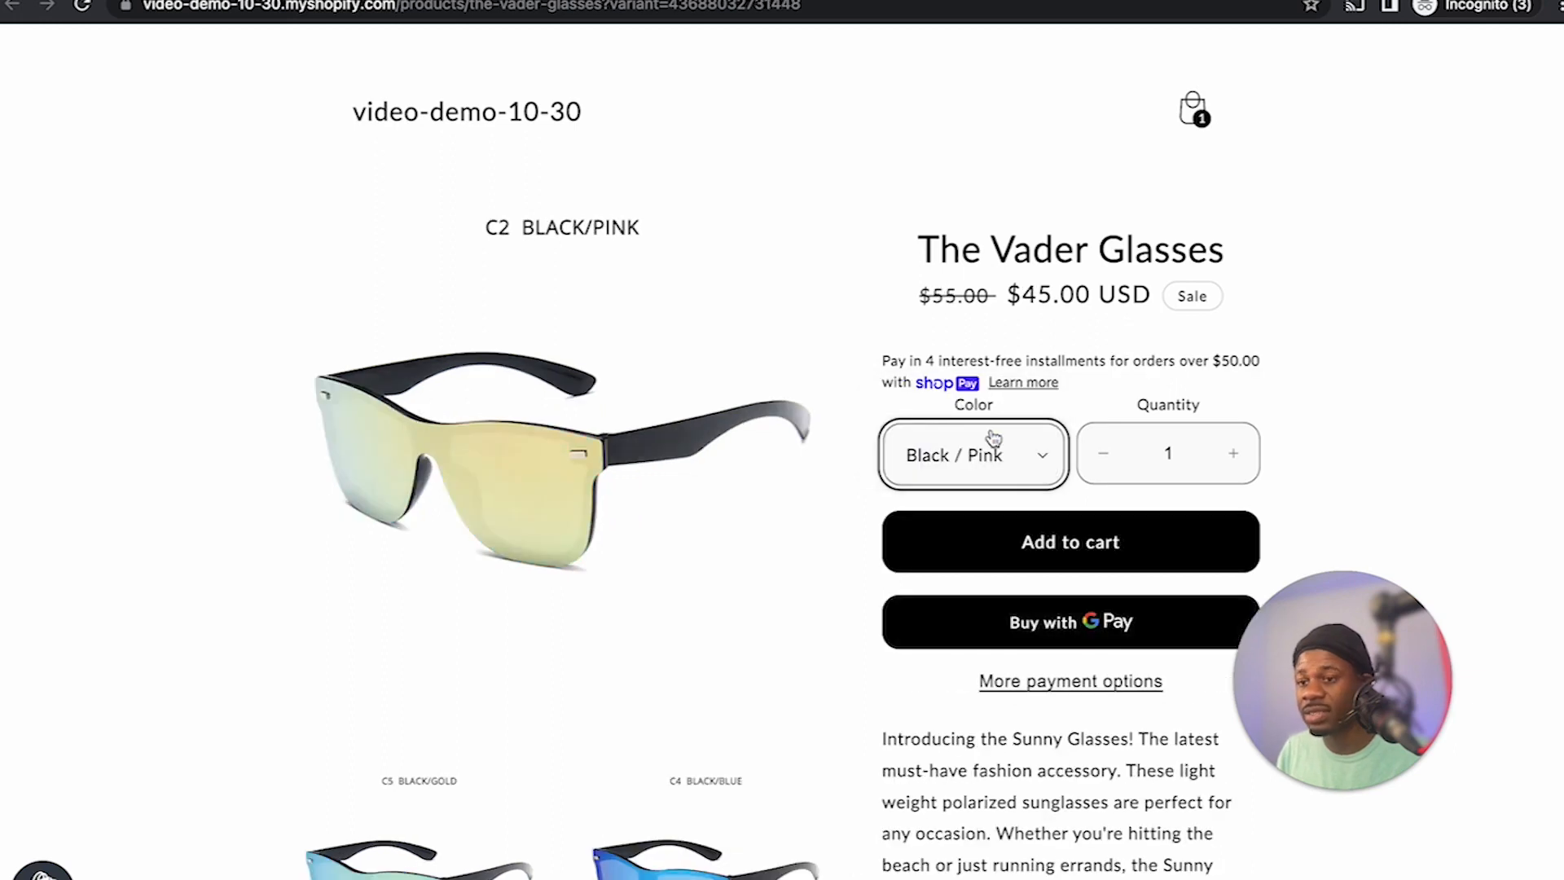